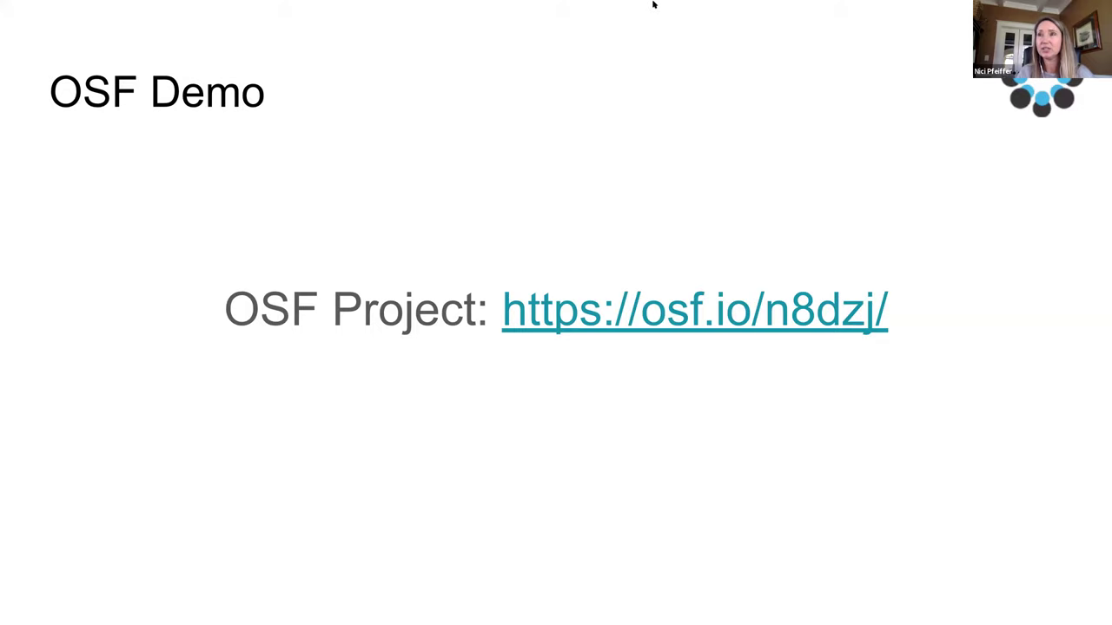
- Open the project's contributor list and approve the first pending access request with Read permission
{"action": "mouse_move", "coordinate": [182, 5]}
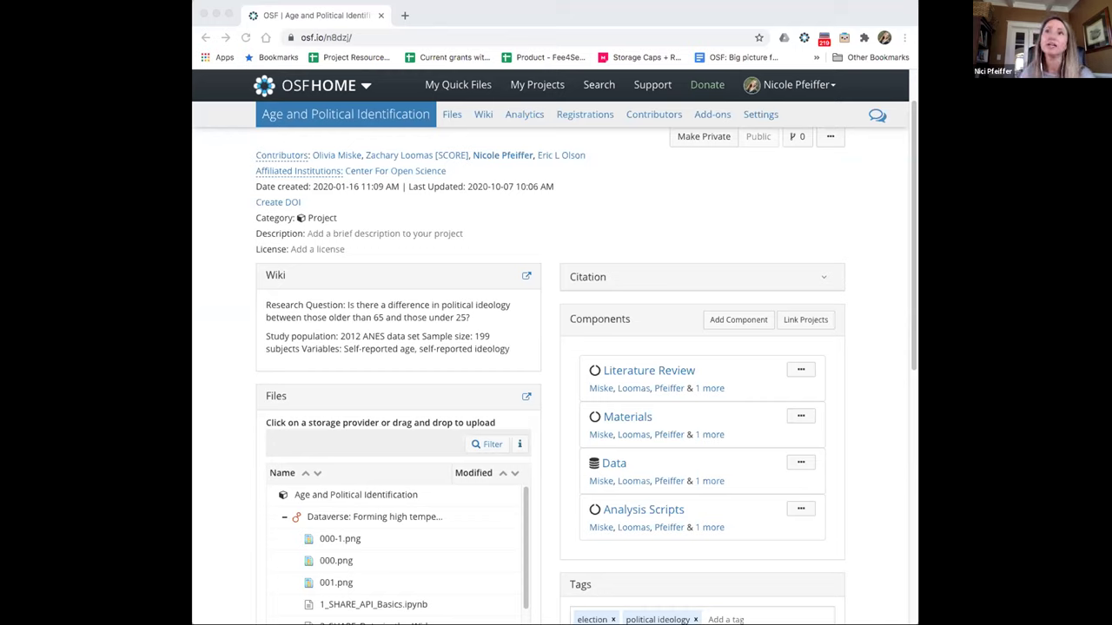
{"action": "left_click", "coordinate": [556, 14]}
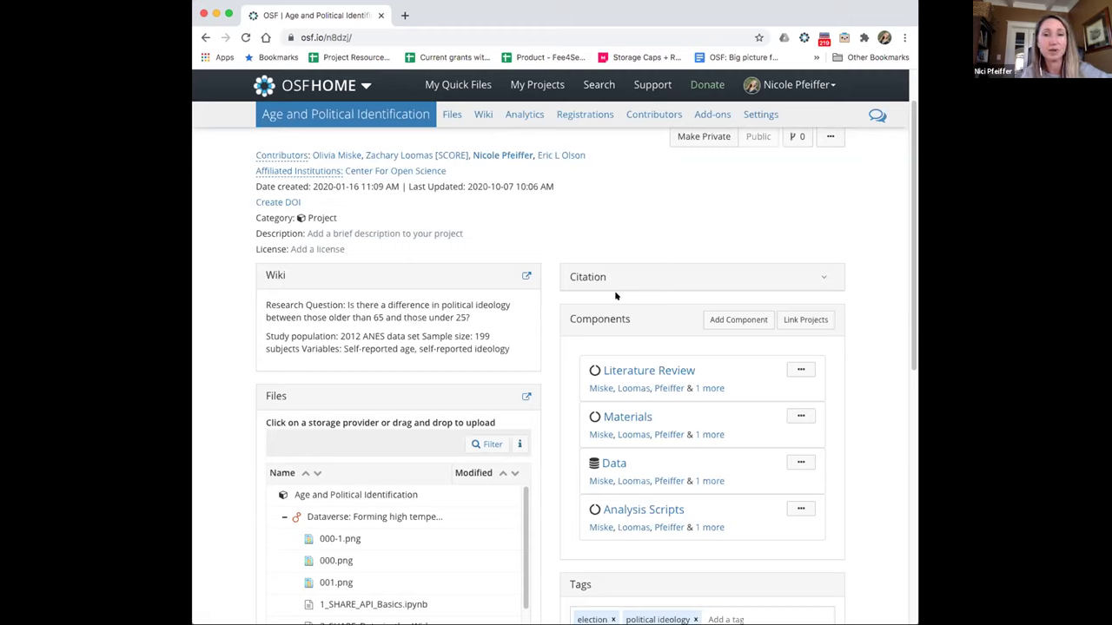
{"action": "left_click", "coordinate": [632, 115]}
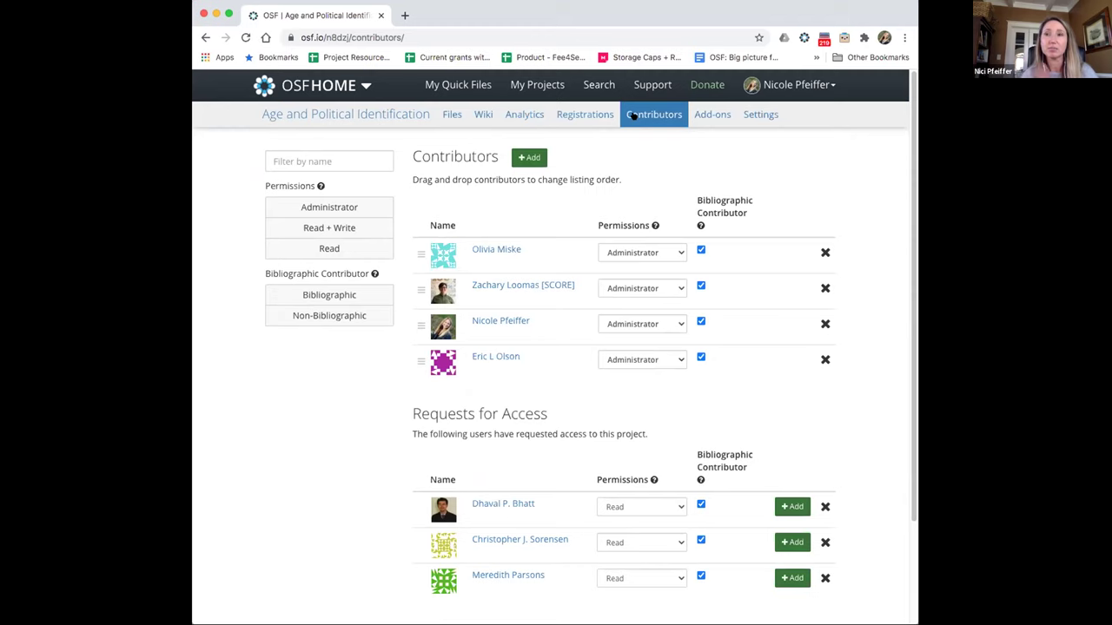
{"action": "scroll", "coordinate": [670, 395], "scroll_direction": "down", "scroll_amount": 3}
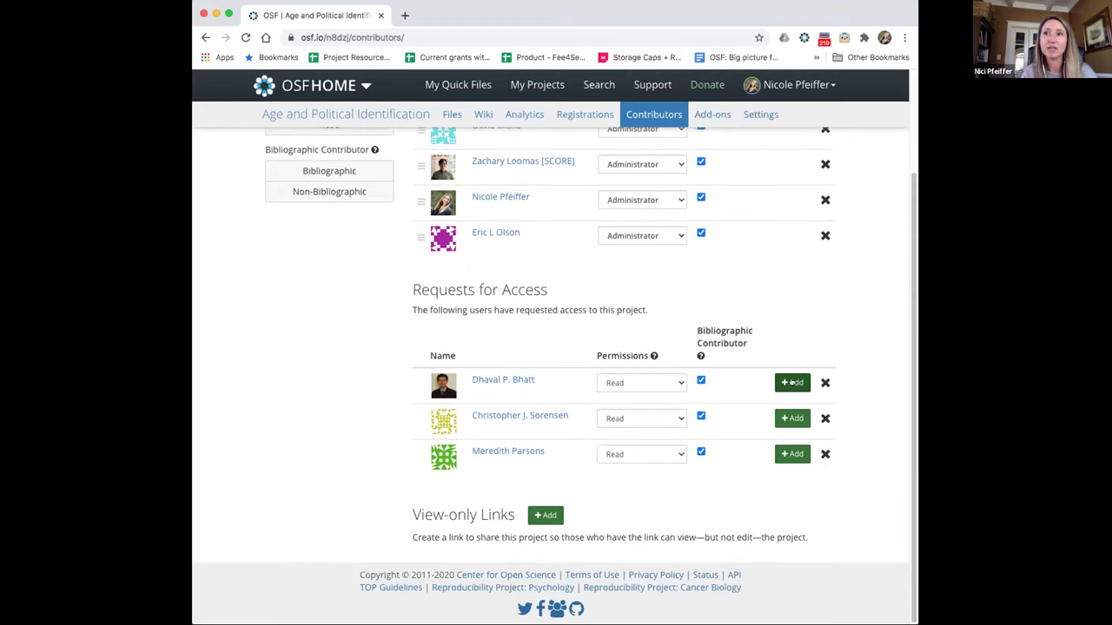
{"action": "left_click", "coordinate": [789, 383]}
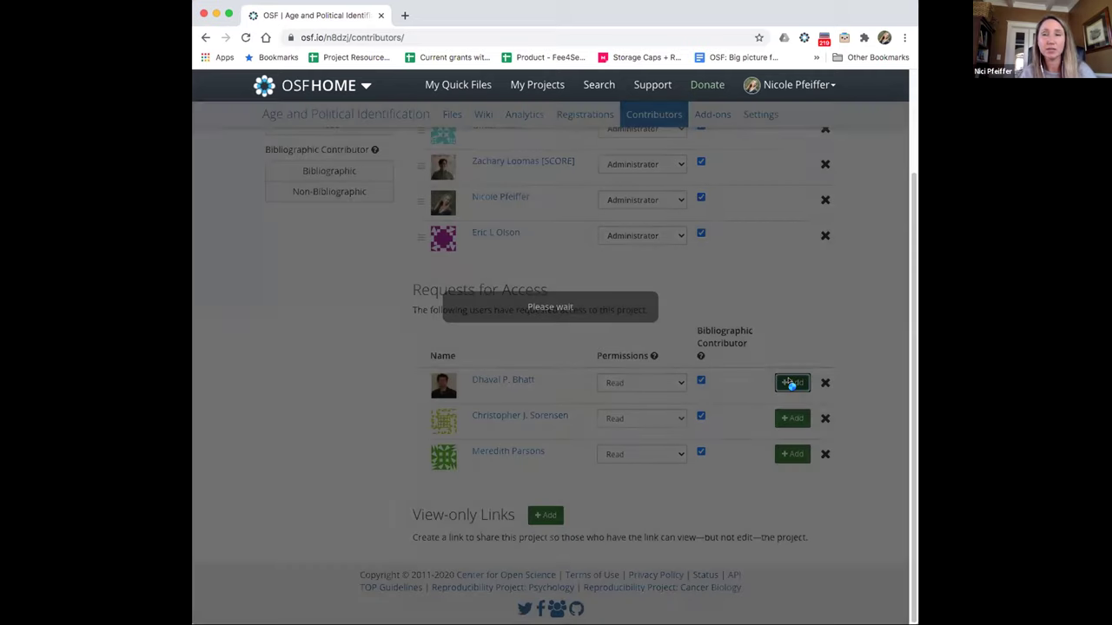
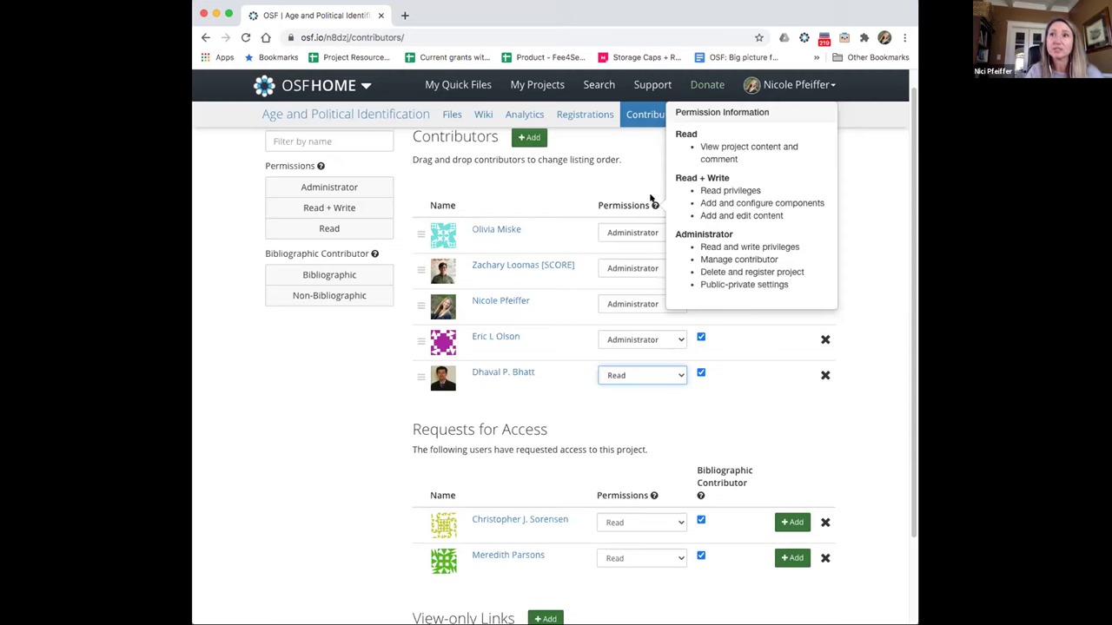
- Close the permission information, return to the project overview and review its files, tags and recent activity
{"action": "left_click", "coordinate": [646, 187]}
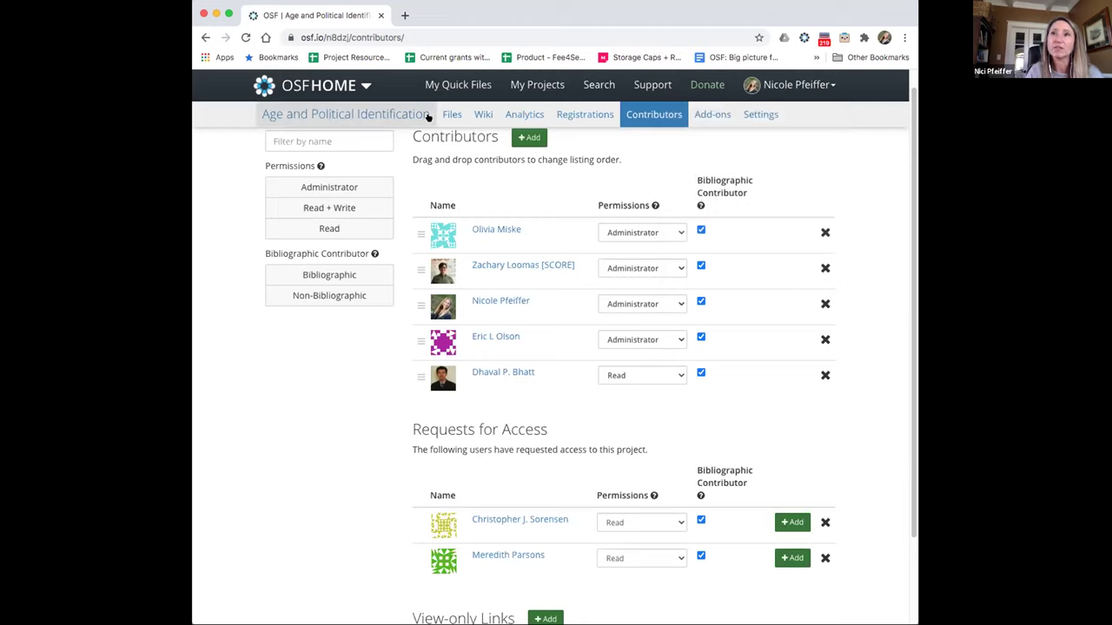
{"action": "left_click", "coordinate": [360, 118]}
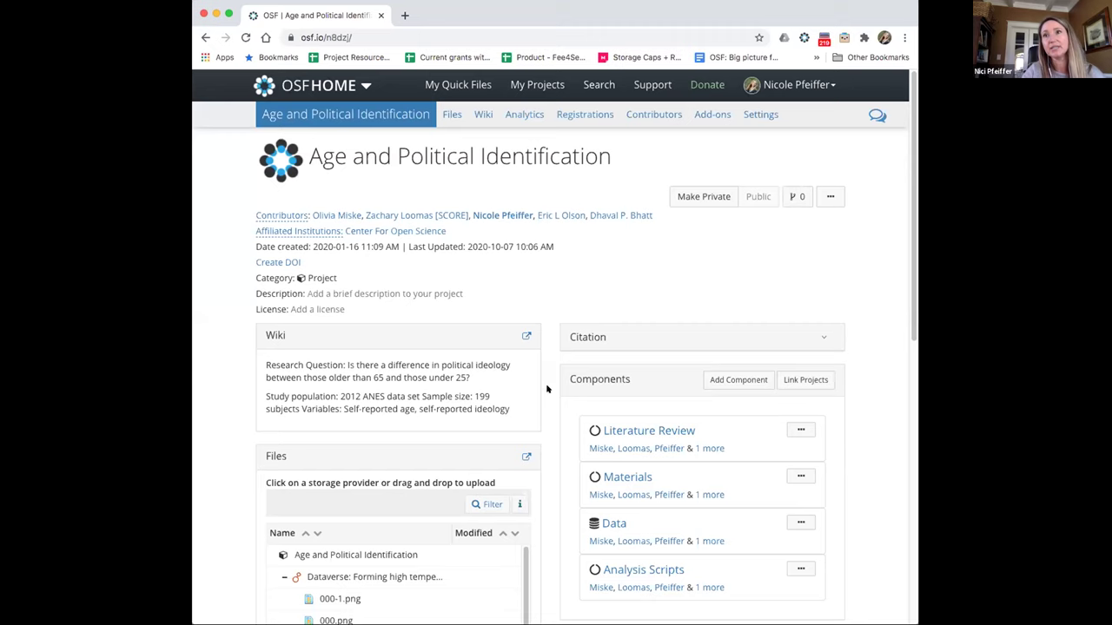
{"action": "scroll", "coordinate": [547, 395], "scroll_direction": "down", "scroll_amount": 2}
{"action": "scroll", "coordinate": [547, 395], "scroll_direction": "down", "scroll_amount": 5}
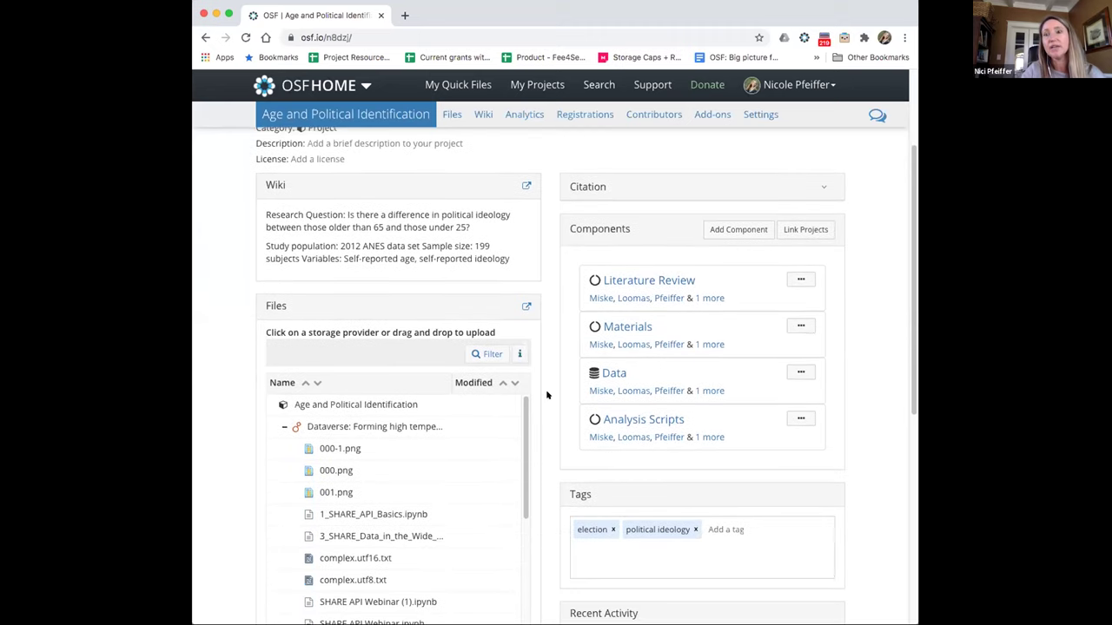
{"action": "scroll", "coordinate": [548, 395], "scroll_direction": "down", "scroll_amount": 4}
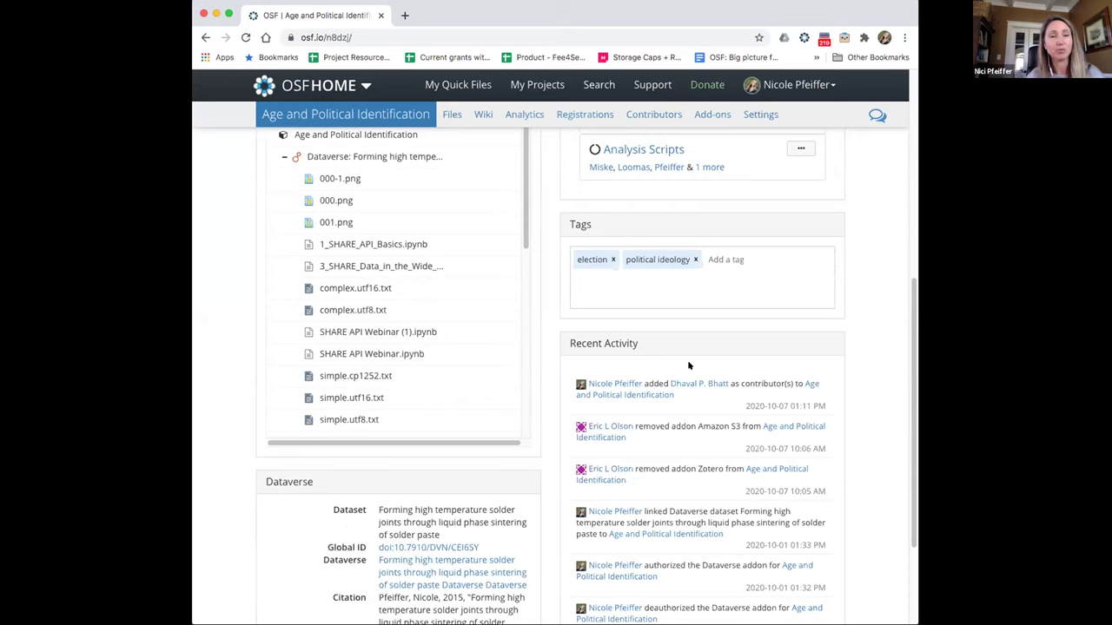
{"action": "scroll", "coordinate": [689, 365], "scroll_direction": "up", "scroll_amount": 5}
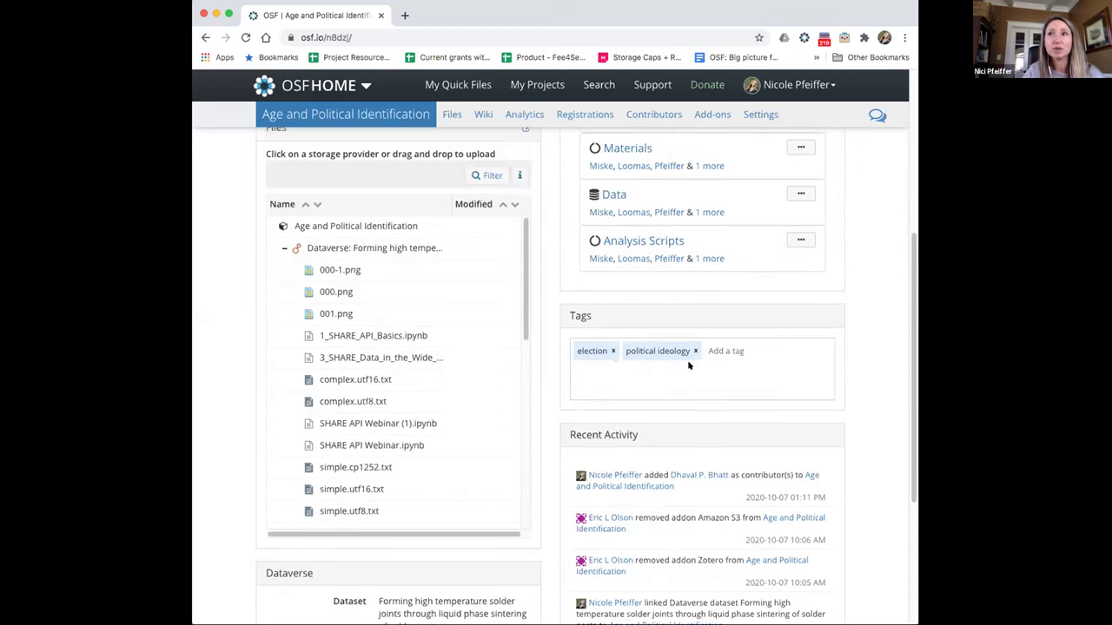
- Open the project's settings and view its email notification options
{"action": "left_click", "coordinate": [752, 116]}
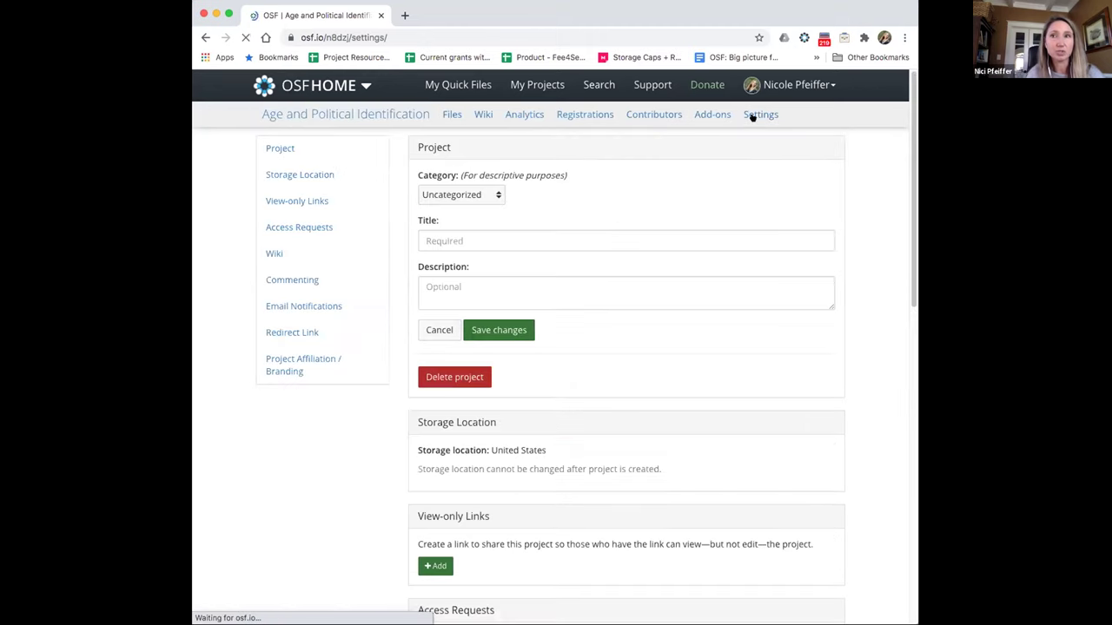
{"action": "left_click", "coordinate": [343, 307]}
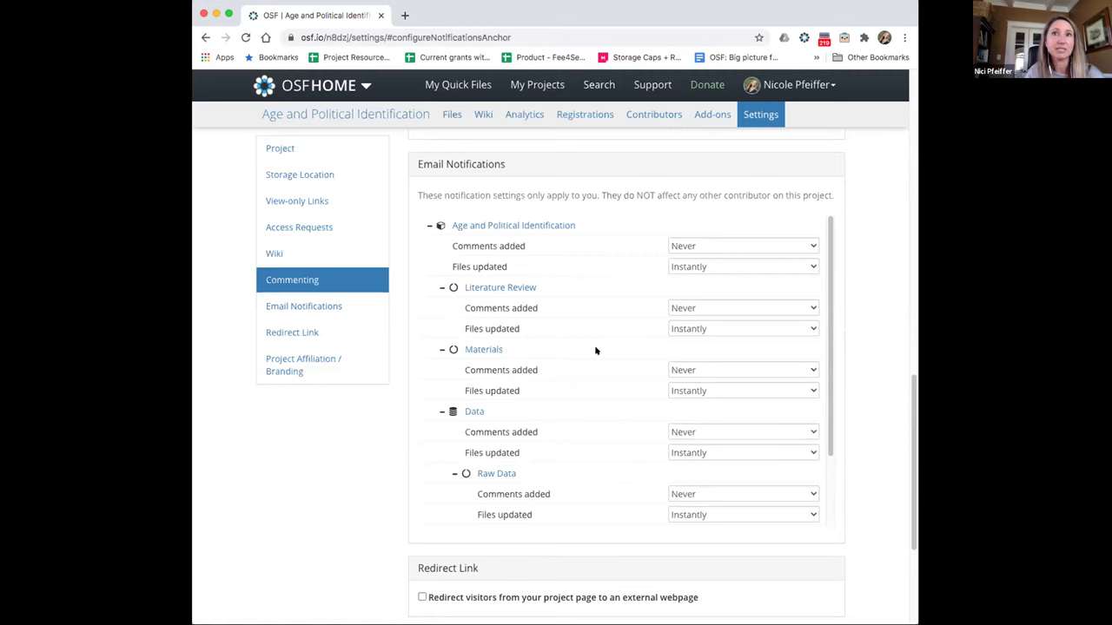
{"action": "scroll", "coordinate": [354, 426], "scroll_direction": "up", "scroll_amount": 1}
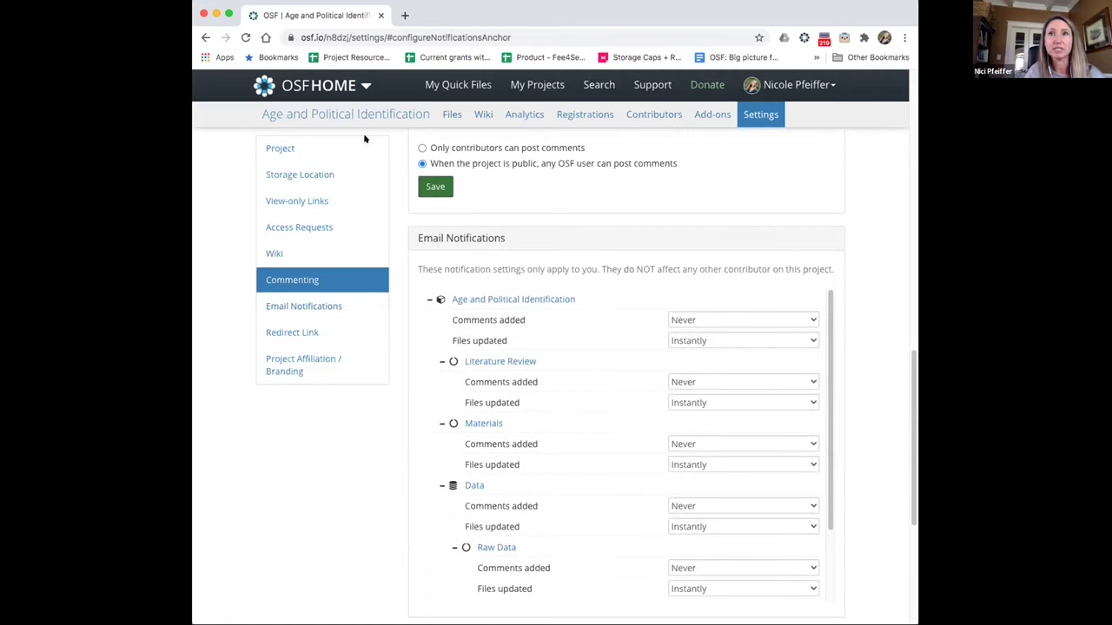
- Open the project's add-ons and browse the services in the Citations and Storage categories
{"action": "left_click", "coordinate": [710, 117]}
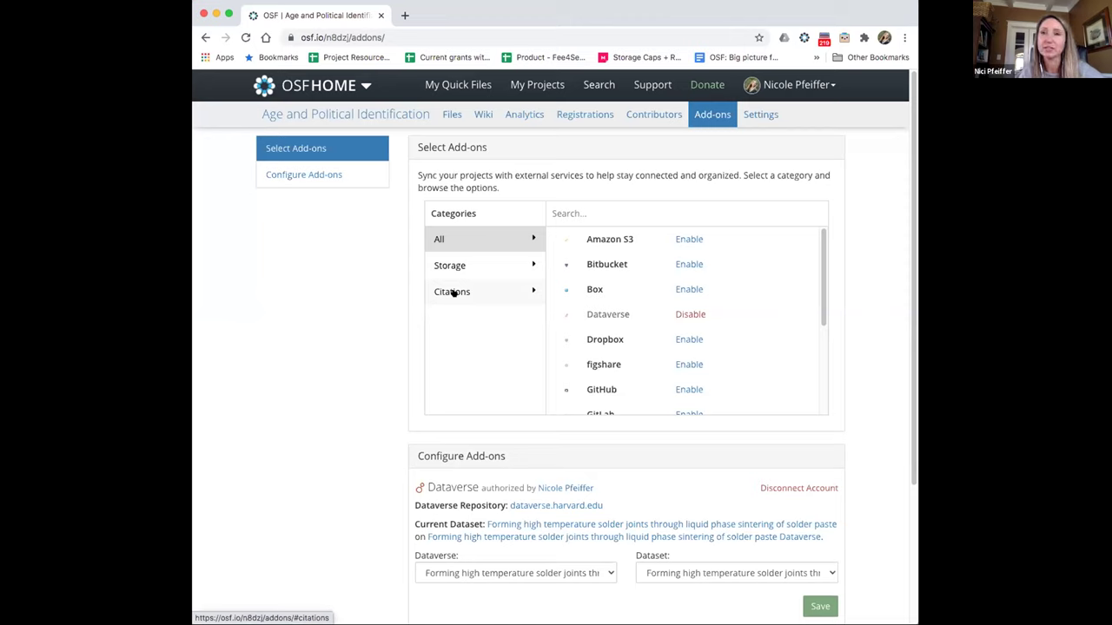
{"action": "left_click", "coordinate": [452, 294]}
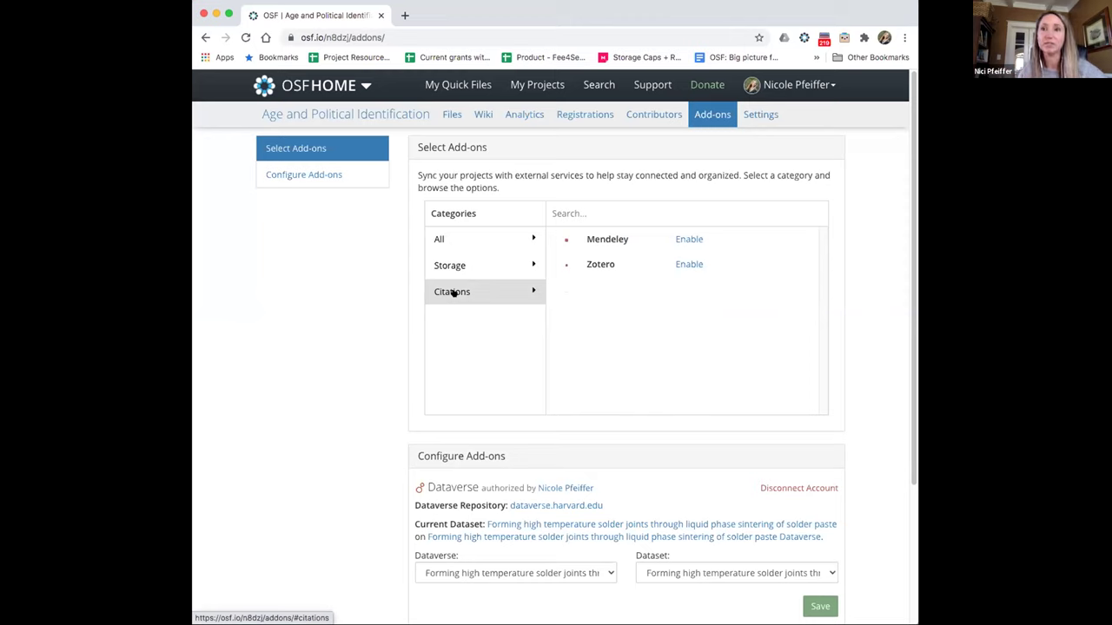
{"action": "left_click", "coordinate": [451, 267]}
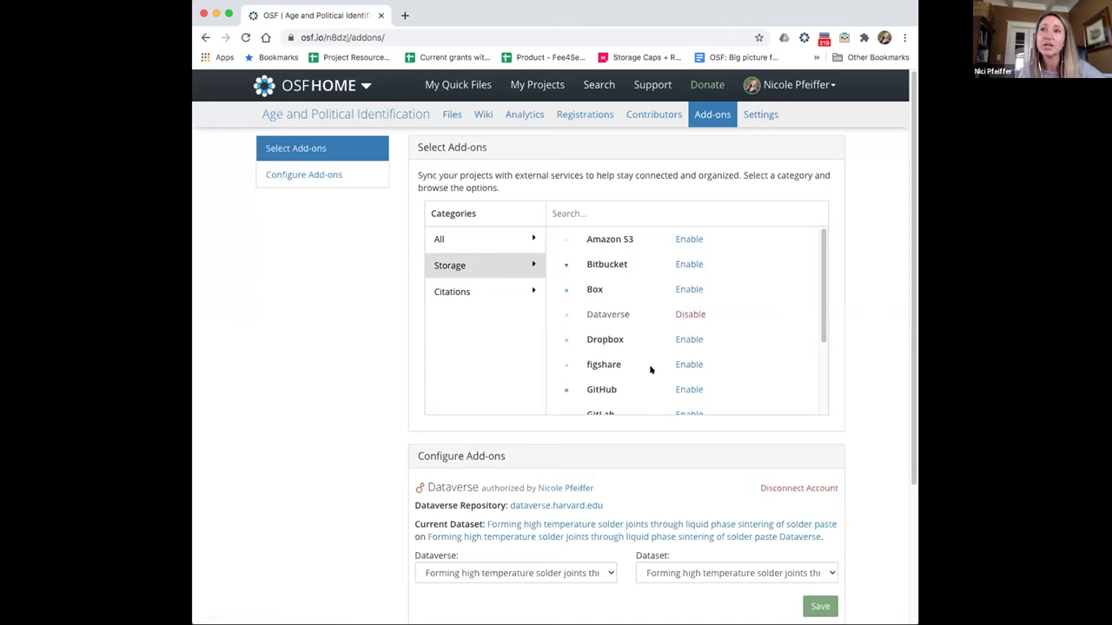
{"action": "scroll", "coordinate": [649, 370], "scroll_direction": "down", "scroll_amount": 4}
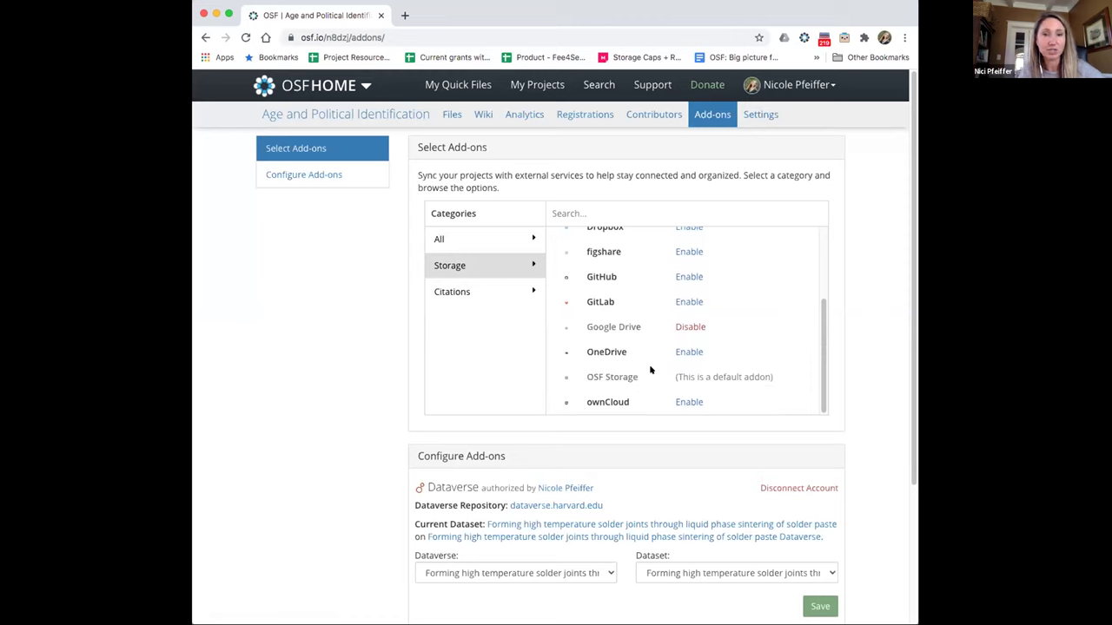
{"action": "scroll", "coordinate": [650, 370], "scroll_direction": "up", "scroll_amount": 4}
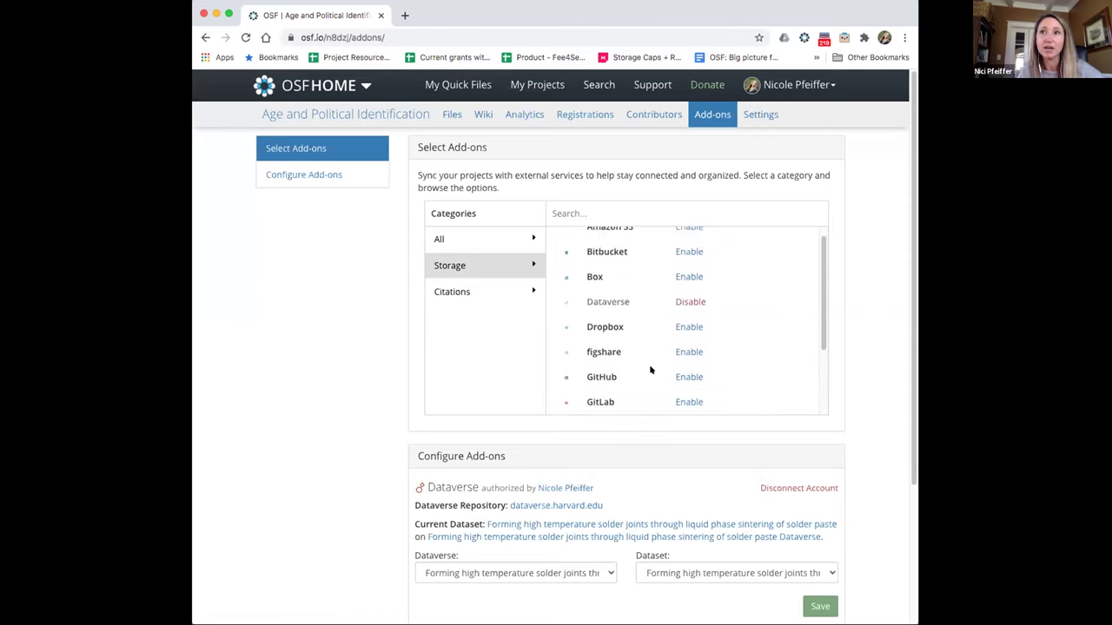
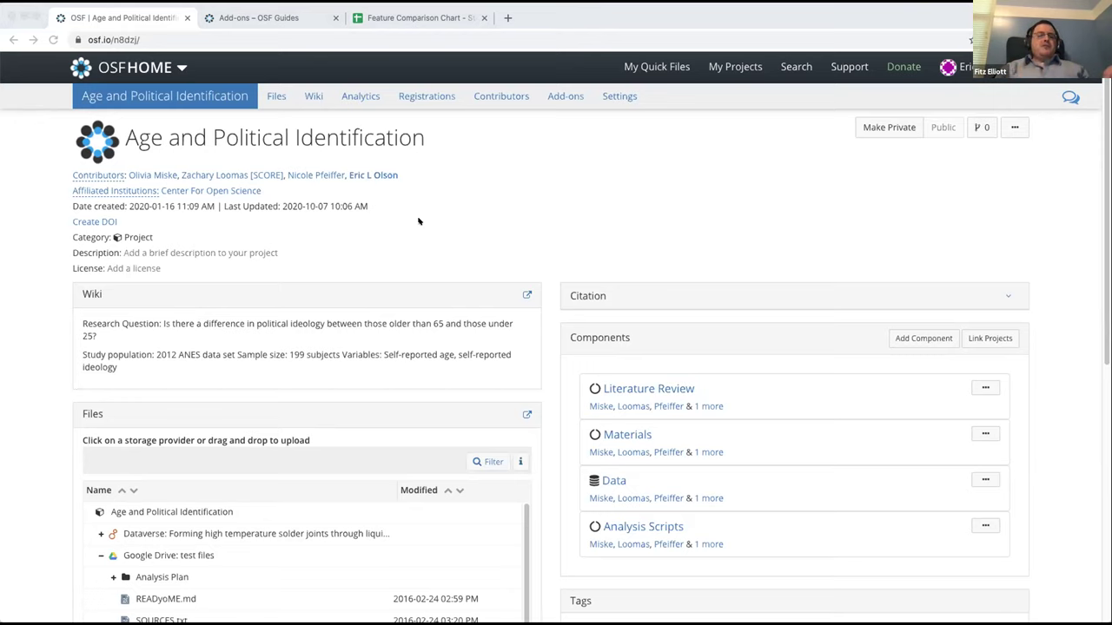
- Look over the Age and Political Identification project page, including its wiki, connected storage files and components
{"action": "left_click", "coordinate": [492, 241]}
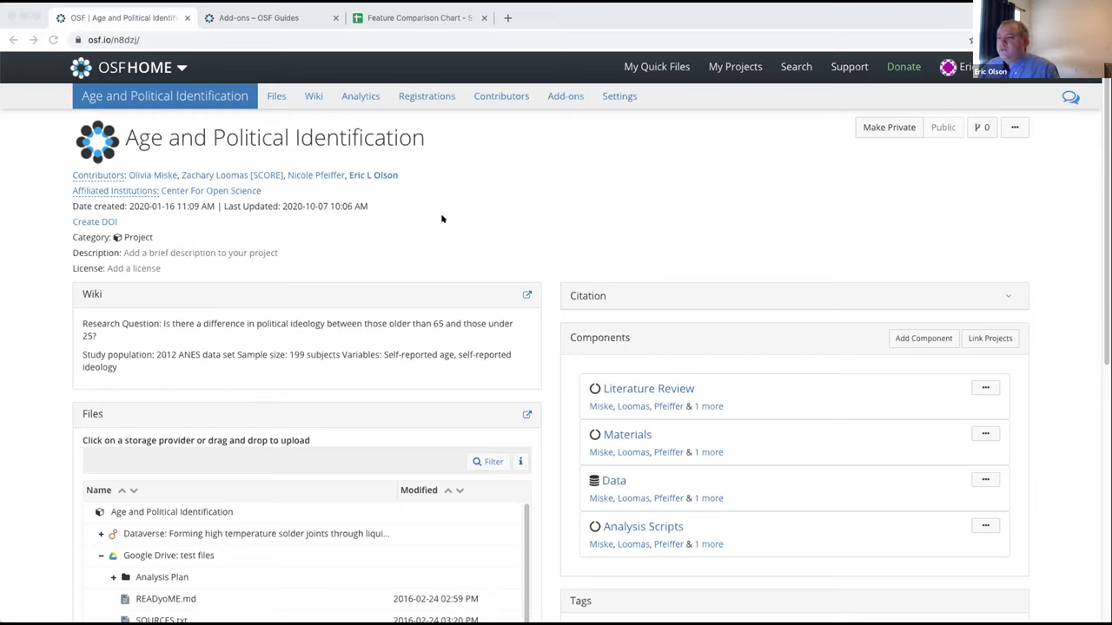
{"action": "scroll", "coordinate": [490, 218], "scroll_direction": "down", "scroll_amount": 1}
{"action": "scroll", "coordinate": [509, 198], "scroll_direction": "up", "scroll_amount": 1}
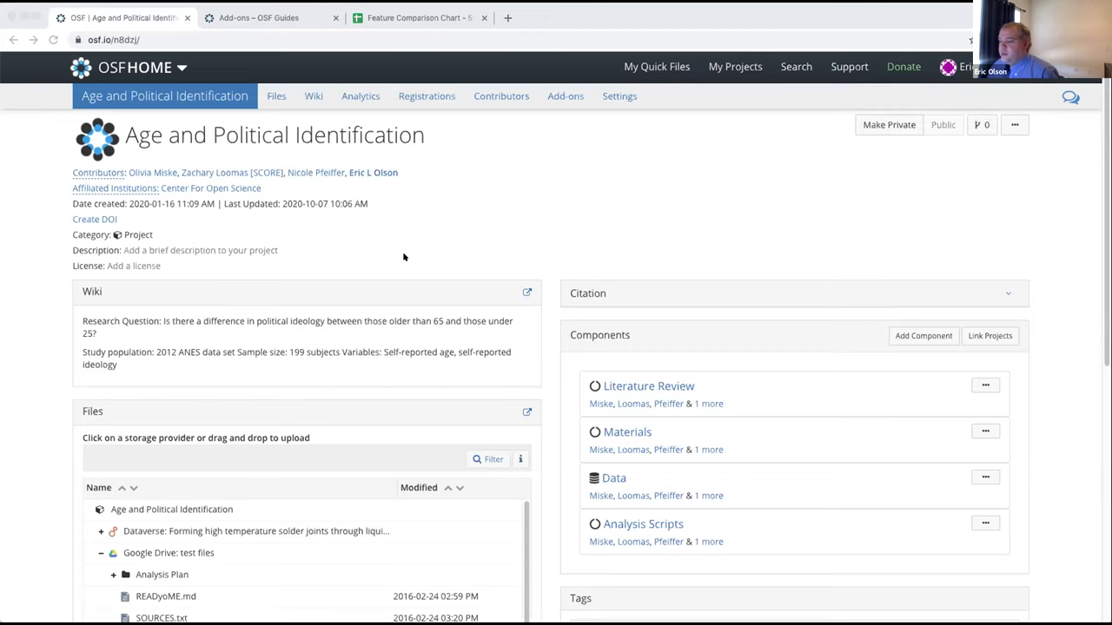
{"action": "scroll", "coordinate": [405, 255], "scroll_direction": "down", "scroll_amount": 3}
{"action": "scroll", "coordinate": [513, 246], "scroll_direction": "up", "scroll_amount": 3}
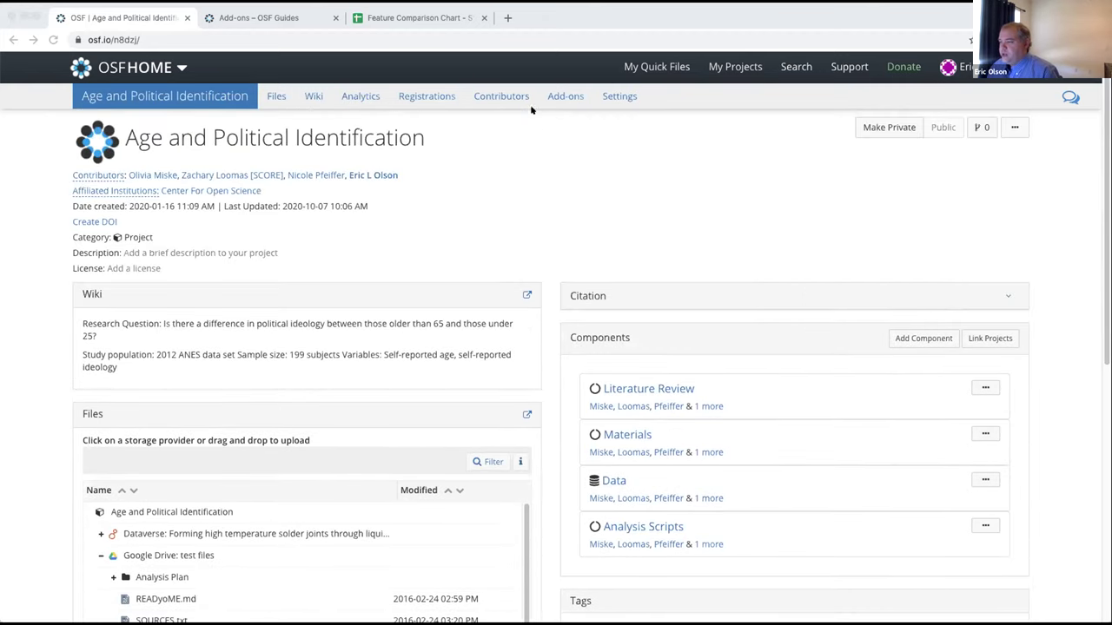
{"action": "scroll", "coordinate": [512, 199], "scroll_direction": "down", "scroll_amount": 1}
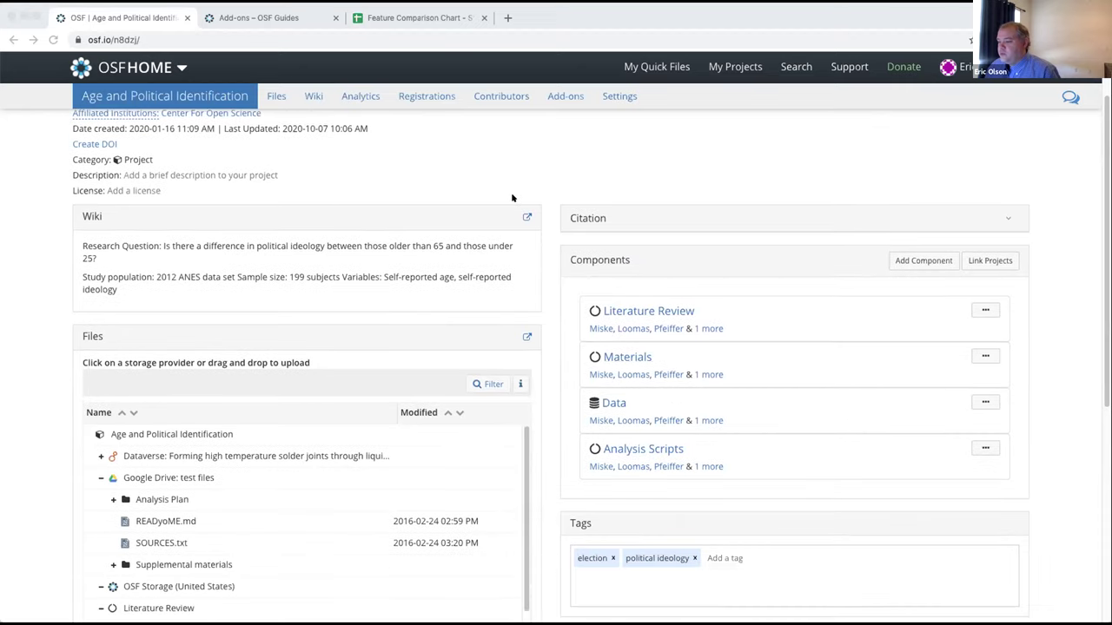
{"action": "scroll", "coordinate": [514, 229], "scroll_direction": "down", "scroll_amount": 1}
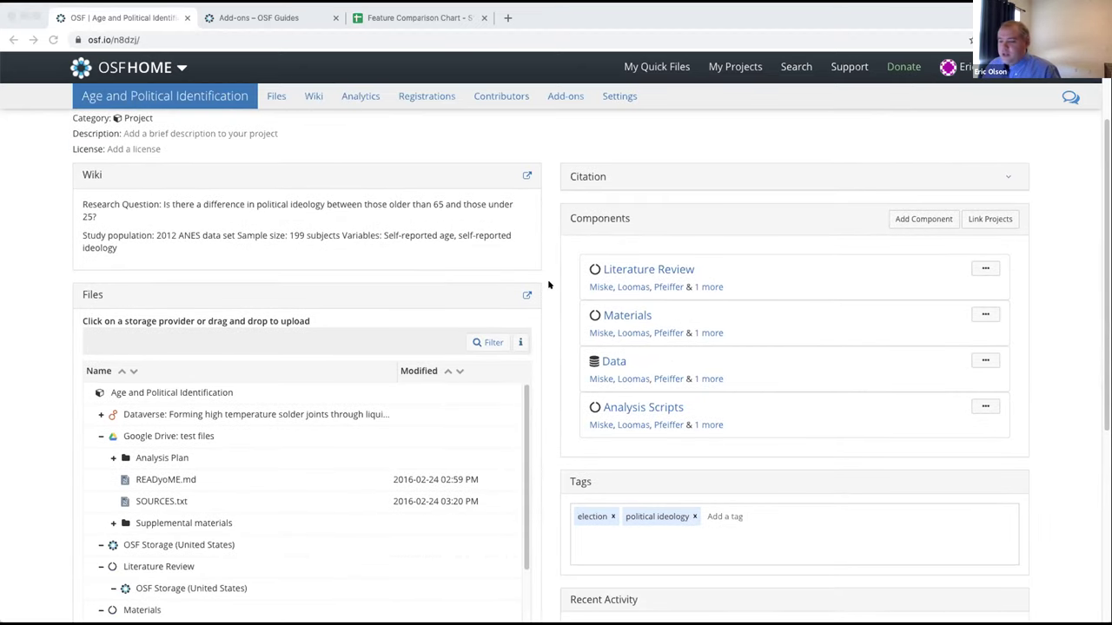
{"action": "scroll", "coordinate": [548, 285], "scroll_direction": "down", "scroll_amount": 2}
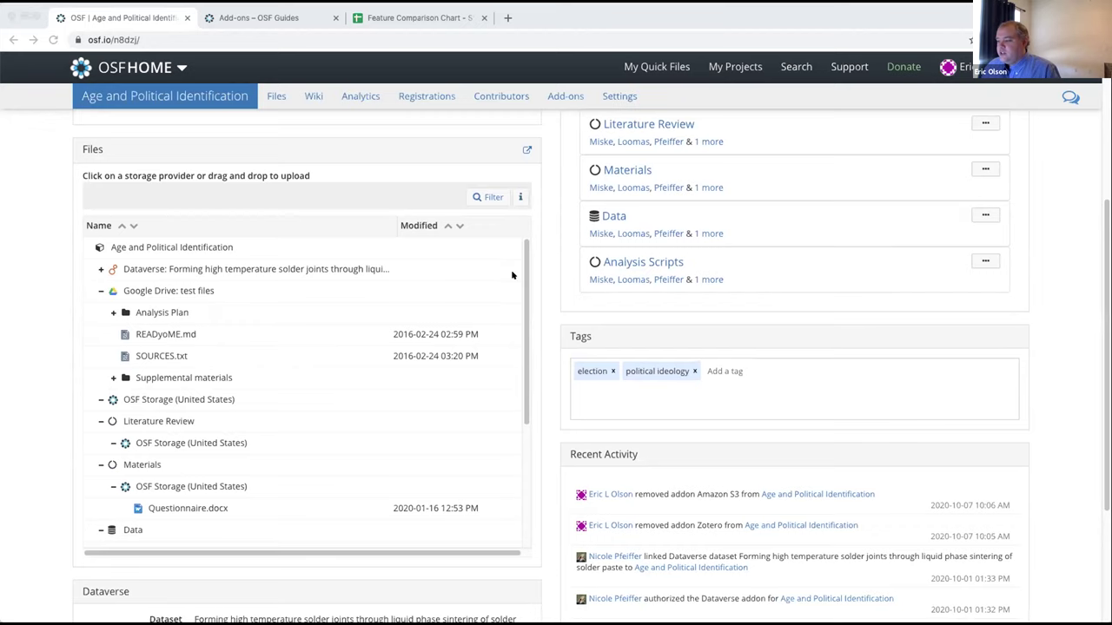
{"action": "scroll", "coordinate": [562, 310], "scroll_direction": "up", "scroll_amount": 3}
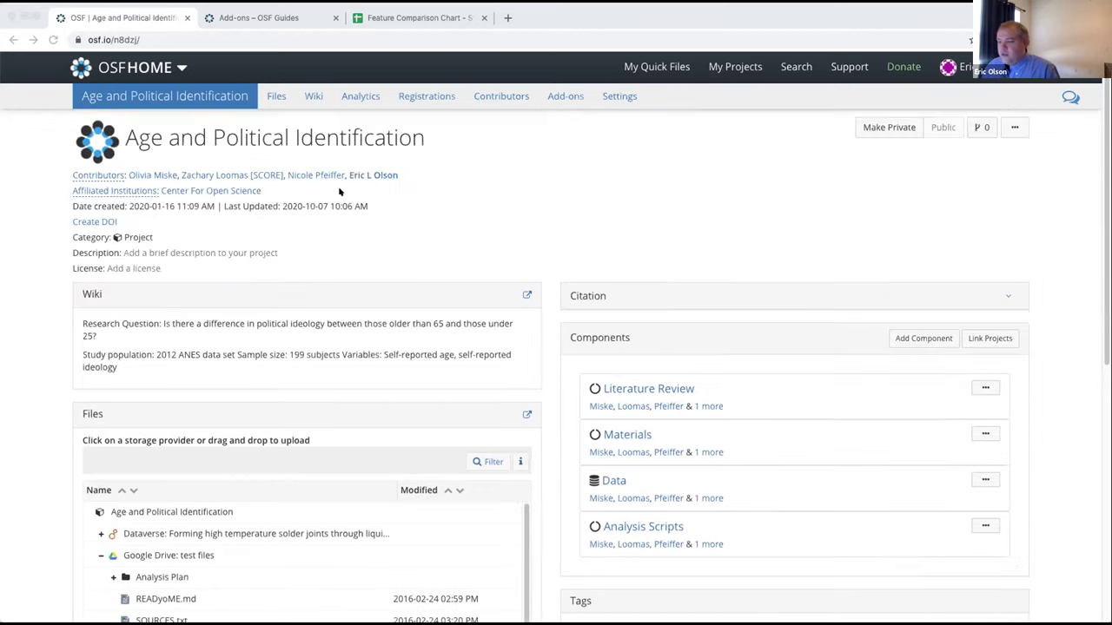
{"action": "left_click", "coordinate": [429, 237]}
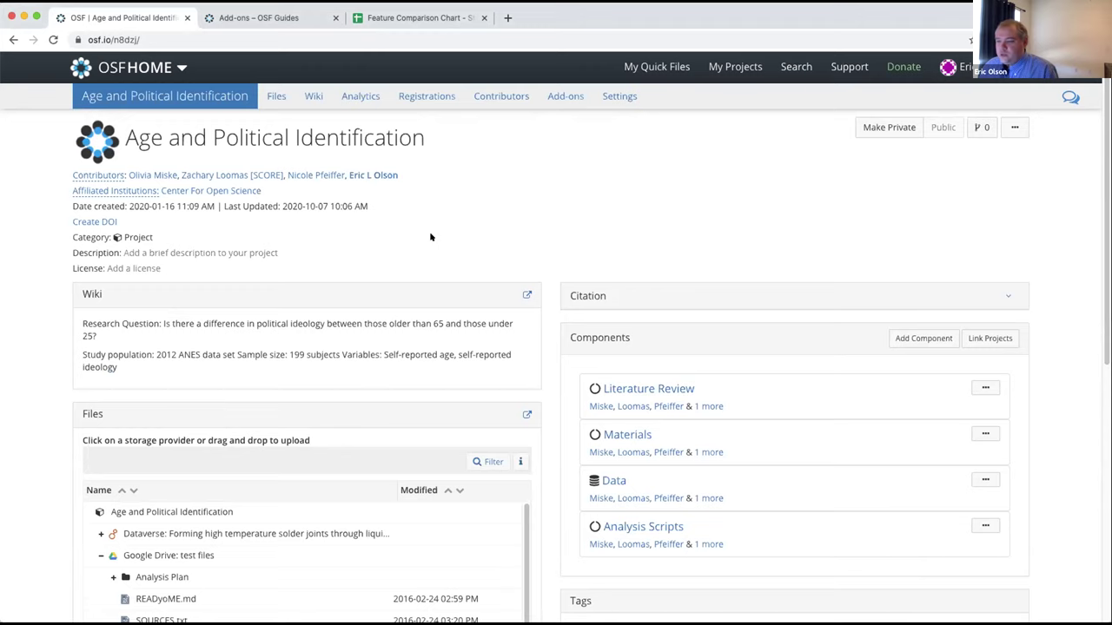
{"action": "scroll", "coordinate": [491, 230], "scroll_direction": "down", "scroll_amount": 1}
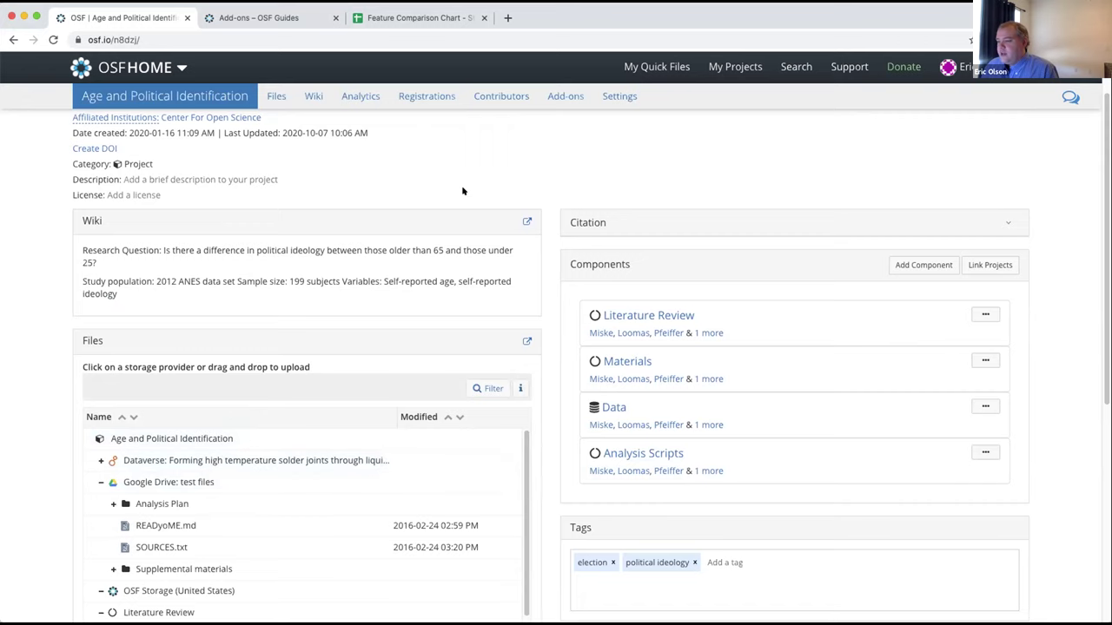
{"action": "scroll", "coordinate": [463, 190], "scroll_direction": "up", "scroll_amount": 1}
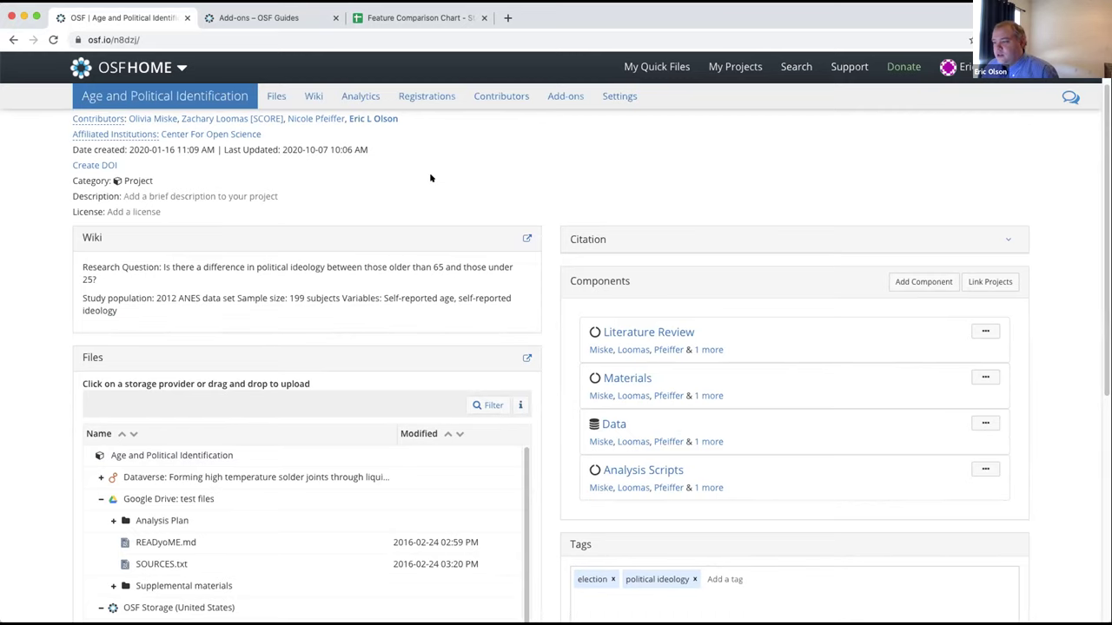
{"action": "scroll", "coordinate": [430, 187], "scroll_direction": "up", "scroll_amount": 1}
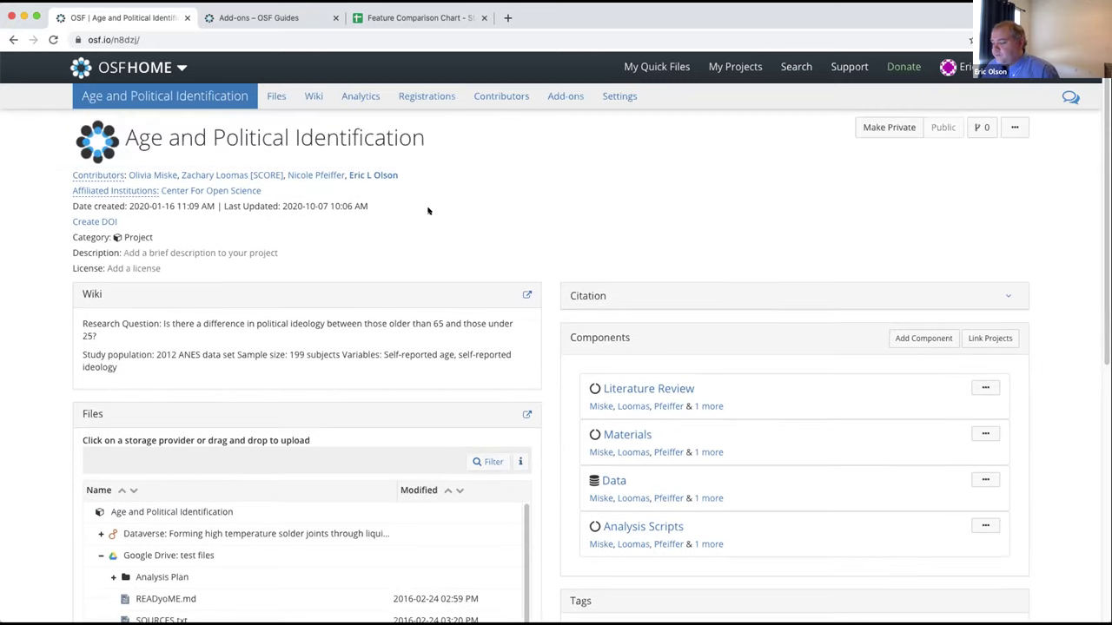
- Open the project's add-ons and look through the full list of services across all categories
{"action": "left_click", "coordinate": [563, 99]}
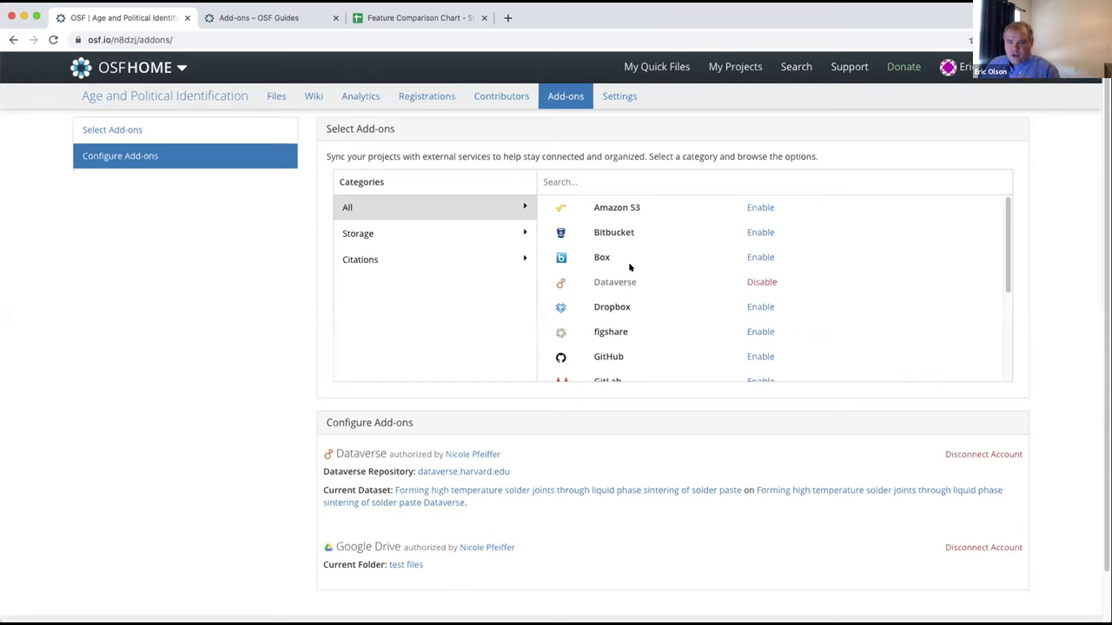
{"action": "scroll", "coordinate": [648, 279], "scroll_direction": "down", "scroll_amount": 1}
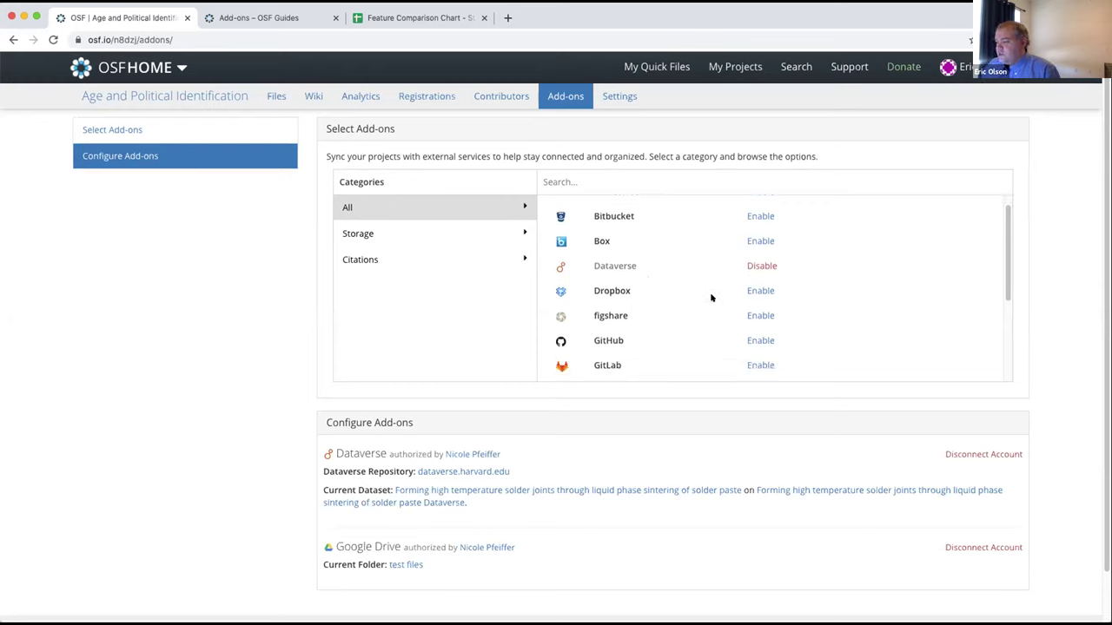
{"action": "scroll", "coordinate": [623, 290], "scroll_direction": "up", "scroll_amount": 1}
{"action": "scroll", "coordinate": [675, 290], "scroll_direction": "down", "scroll_amount": 5}
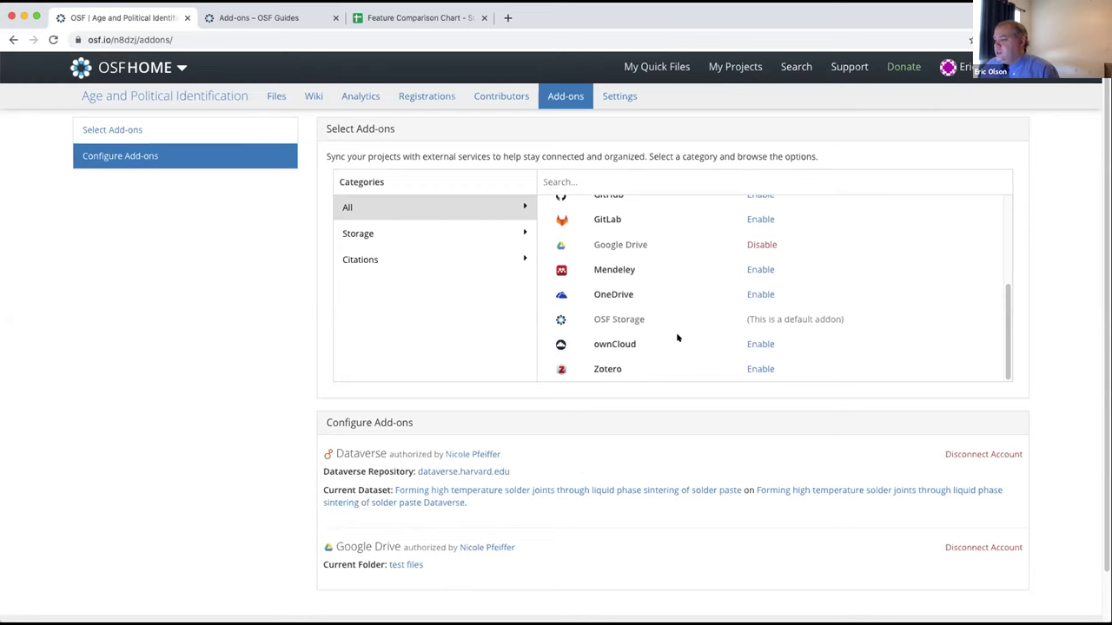
{"action": "scroll", "coordinate": [678, 338], "scroll_direction": "up", "scroll_amount": 2}
{"action": "scroll", "coordinate": [672, 340], "scroll_direction": "up", "scroll_amount": 1}
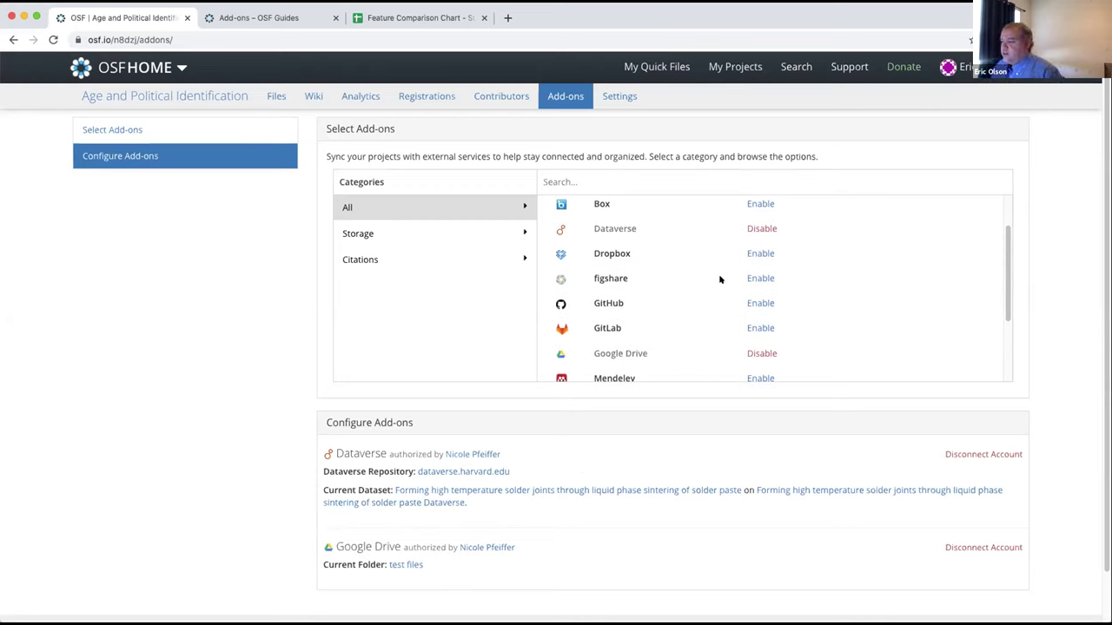
- Enable the Dropbox add-on for the project and accept its add-on terms
{"action": "left_click", "coordinate": [751, 254]}
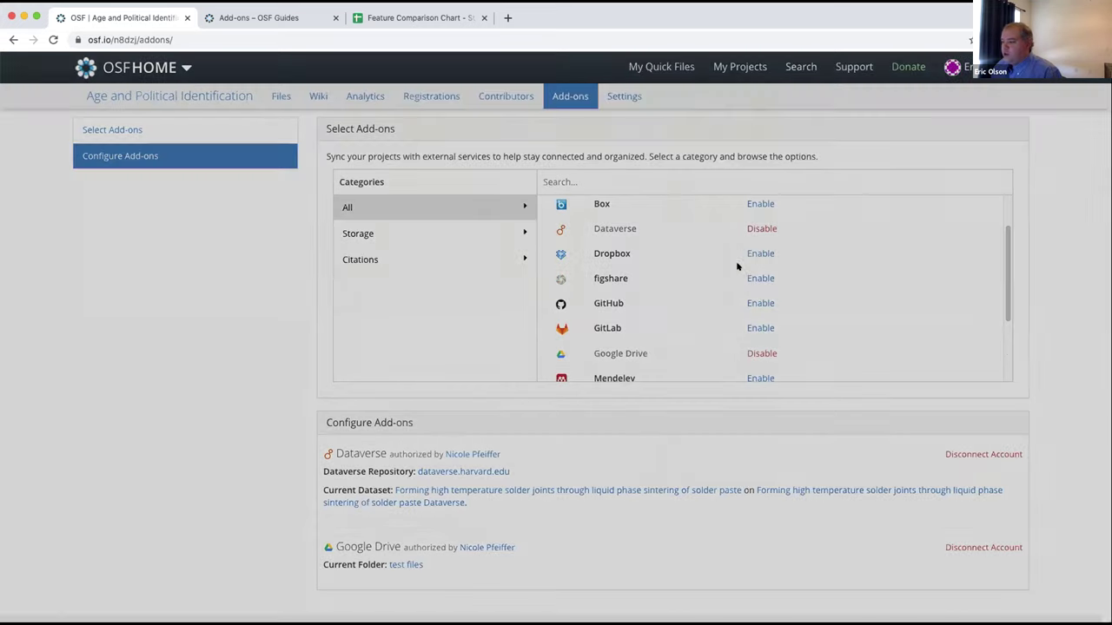
{"action": "left_click", "coordinate": [649, 534]}
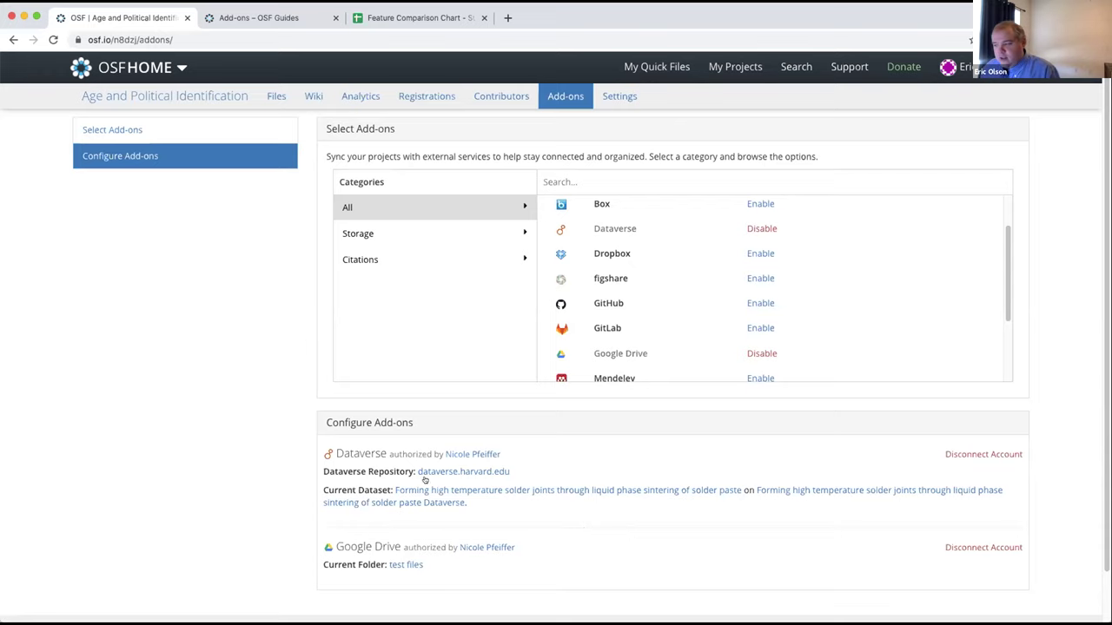
{"action": "left_click", "coordinate": [754, 252]}
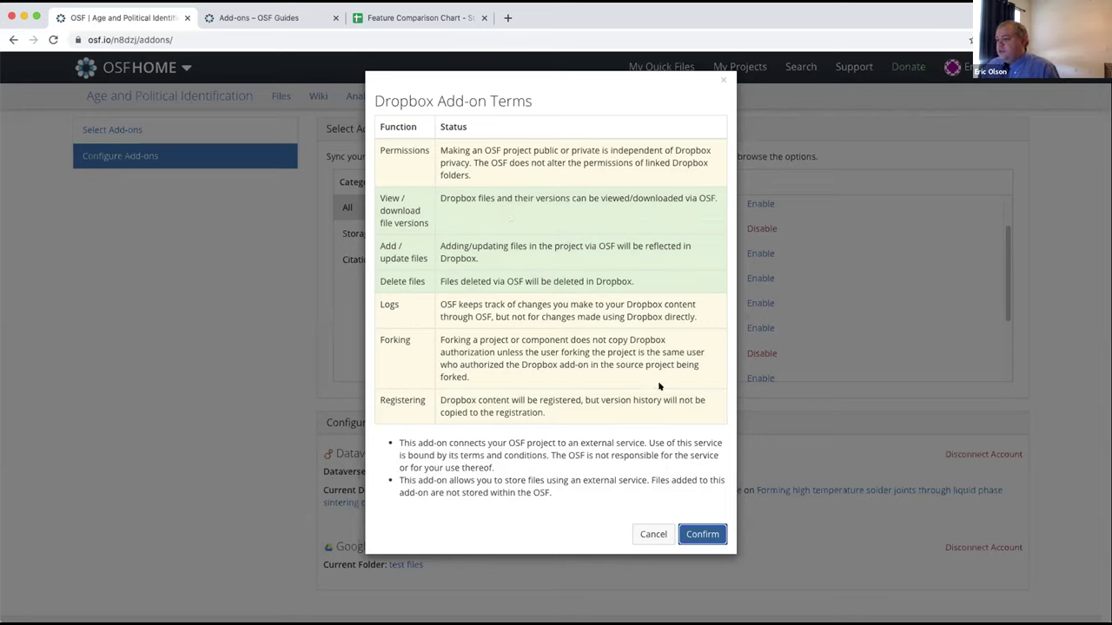
{"action": "left_click", "coordinate": [704, 534]}
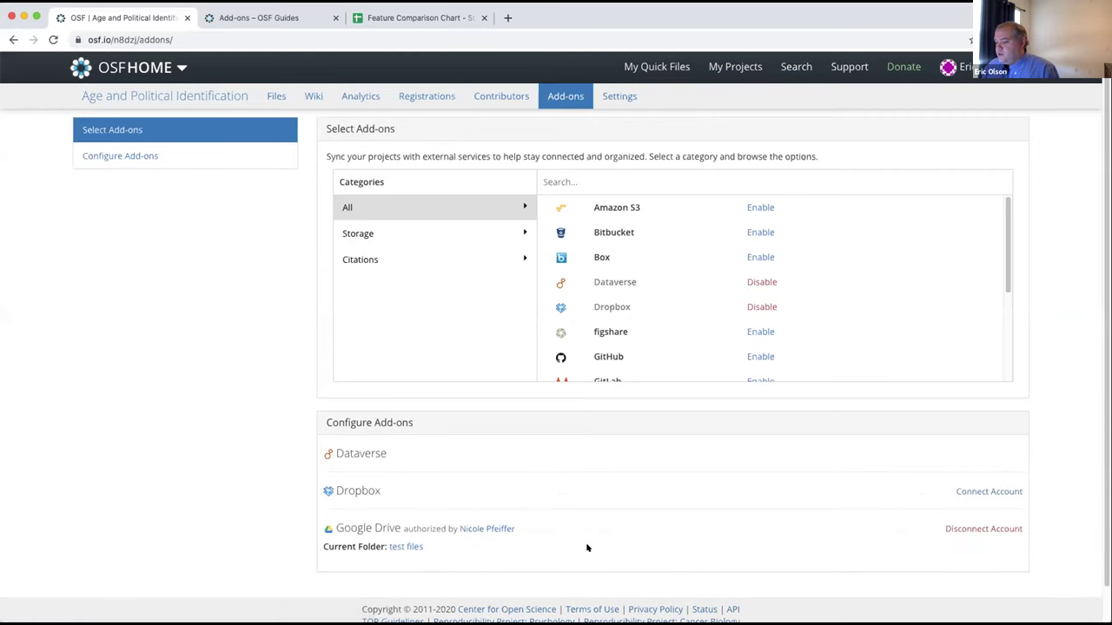
- Connect a Dropbox account to the project by signing in with the work Google account and allowing Open Science Framework access
{"action": "scroll", "coordinate": [438, 537], "scroll_direction": "down", "scroll_amount": 3}
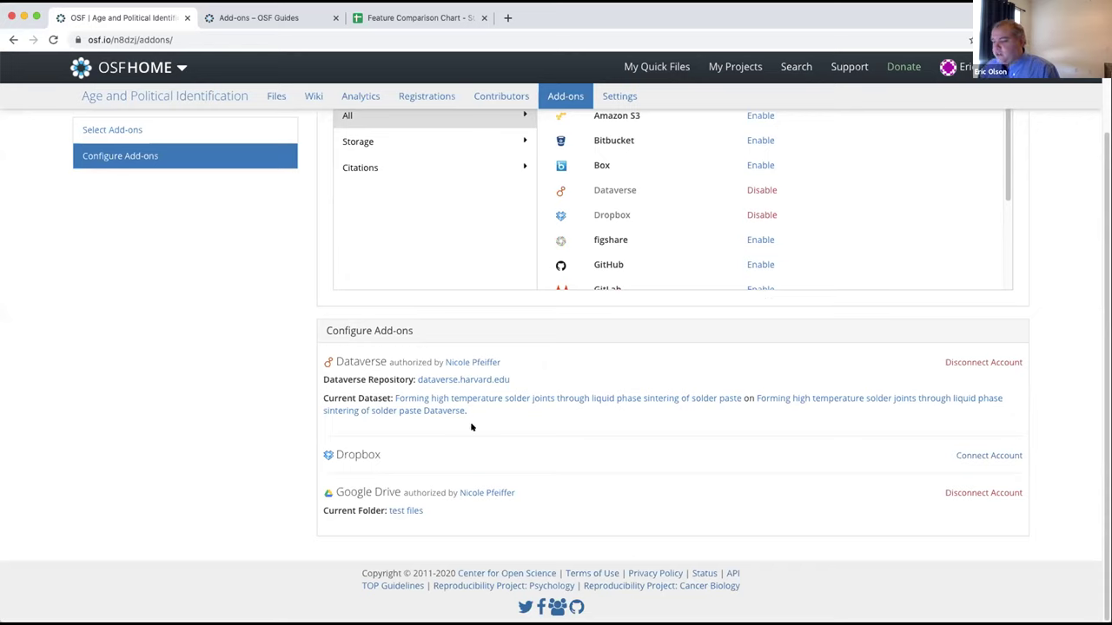
{"action": "left_click", "coordinate": [961, 452]}
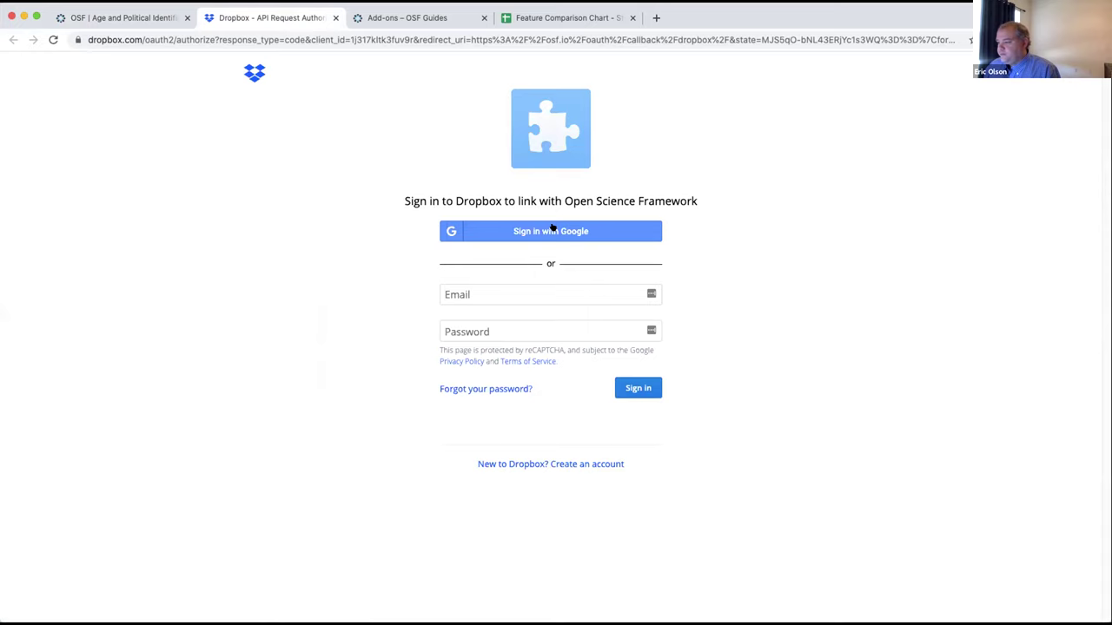
{"action": "left_click", "coordinate": [553, 229]}
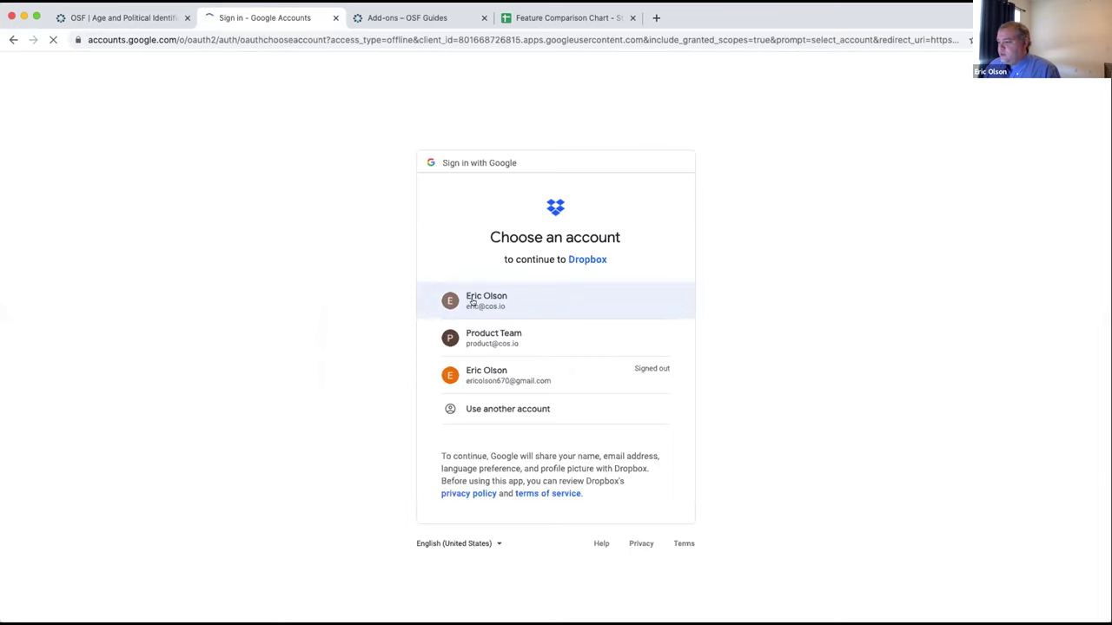
{"action": "left_click", "coordinate": [473, 301]}
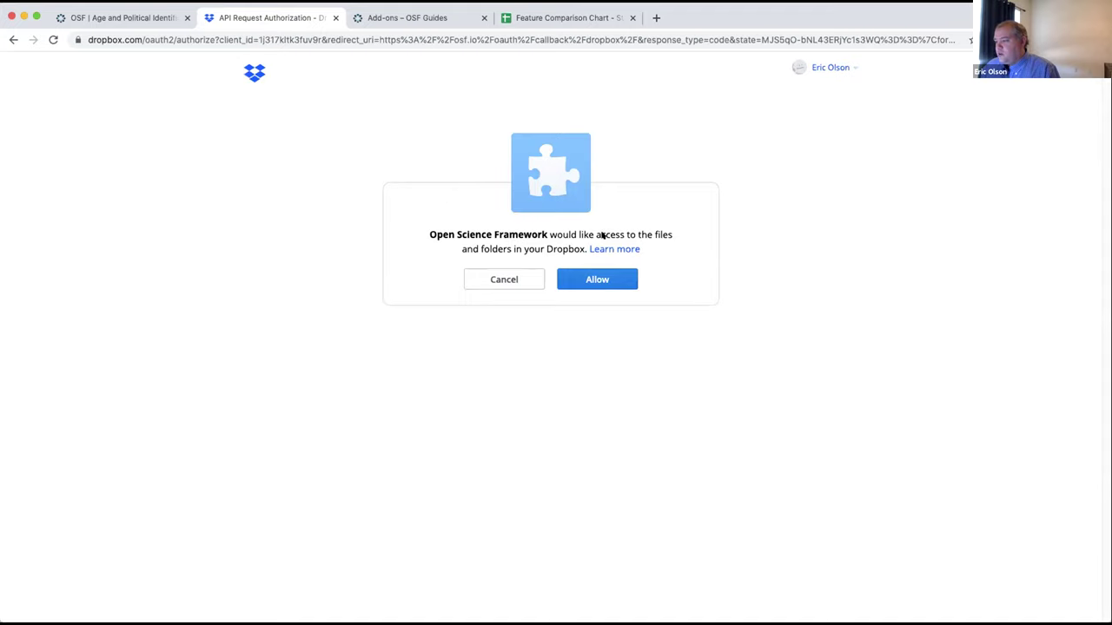
{"action": "left_click", "coordinate": [578, 279]}
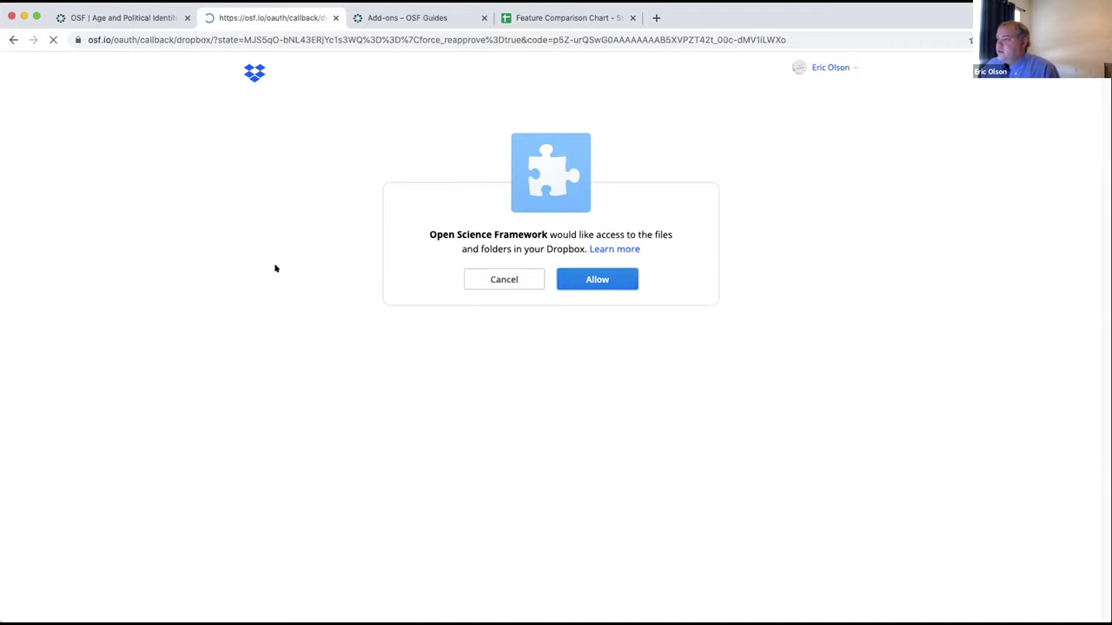
- Link the / (Full Dropbox) folder to the project as the Dropbox add-on's current folder and save it
{"action": "scroll", "coordinate": [452, 373], "scroll_direction": "down", "scroll_amount": 4}
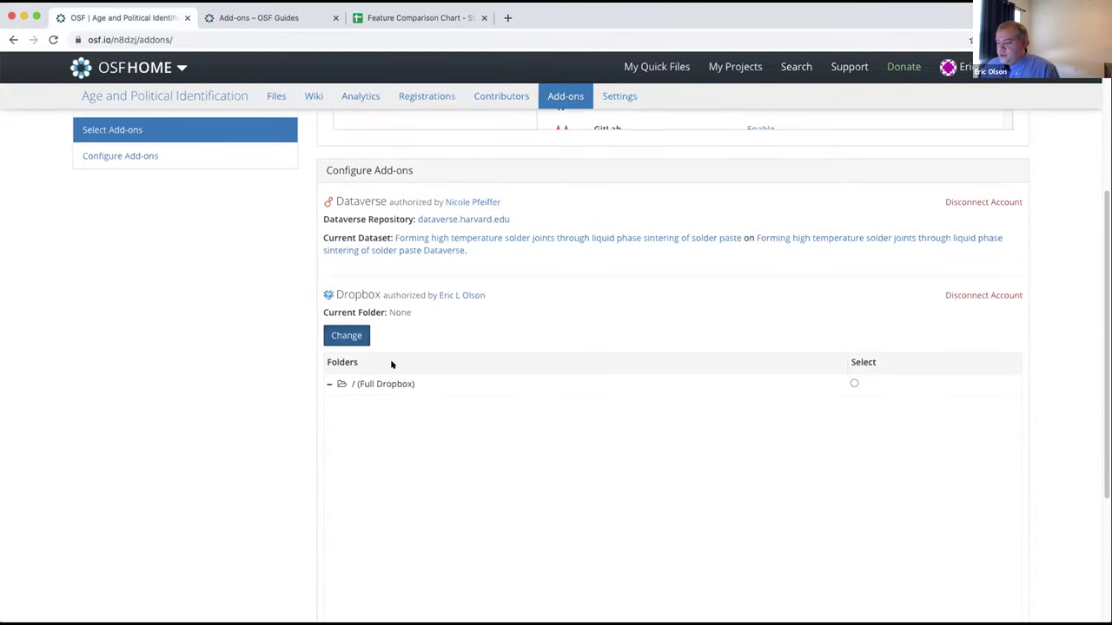
{"action": "left_click", "coordinate": [852, 385]}
{"action": "scroll", "coordinate": [608, 458], "scroll_direction": "down", "scroll_amount": 2}
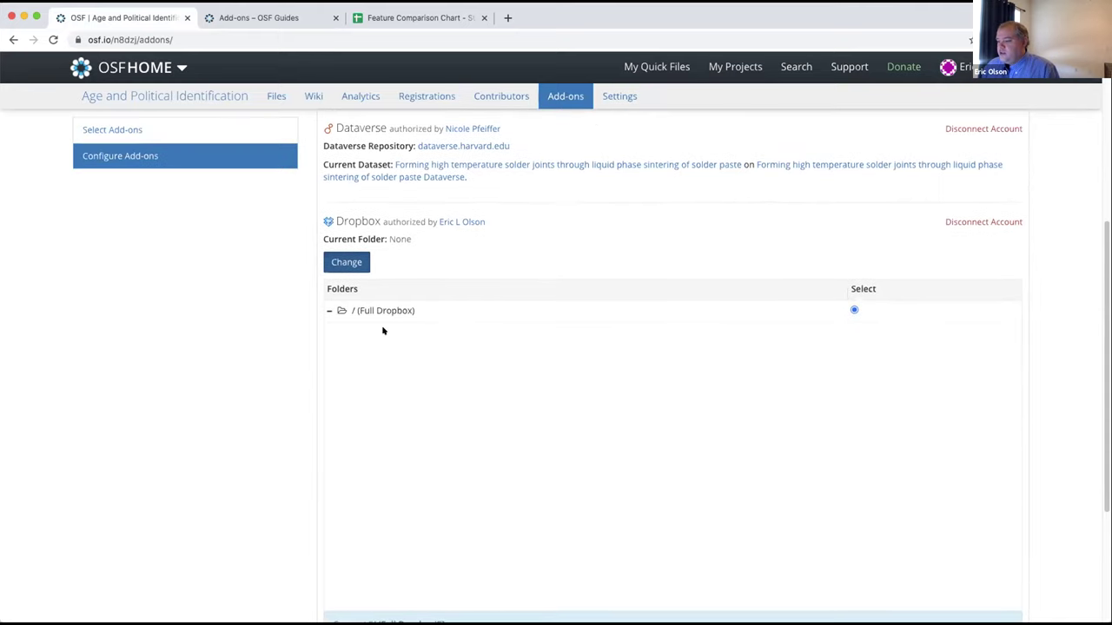
{"action": "scroll", "coordinate": [492, 426], "scroll_direction": "down", "scroll_amount": 2}
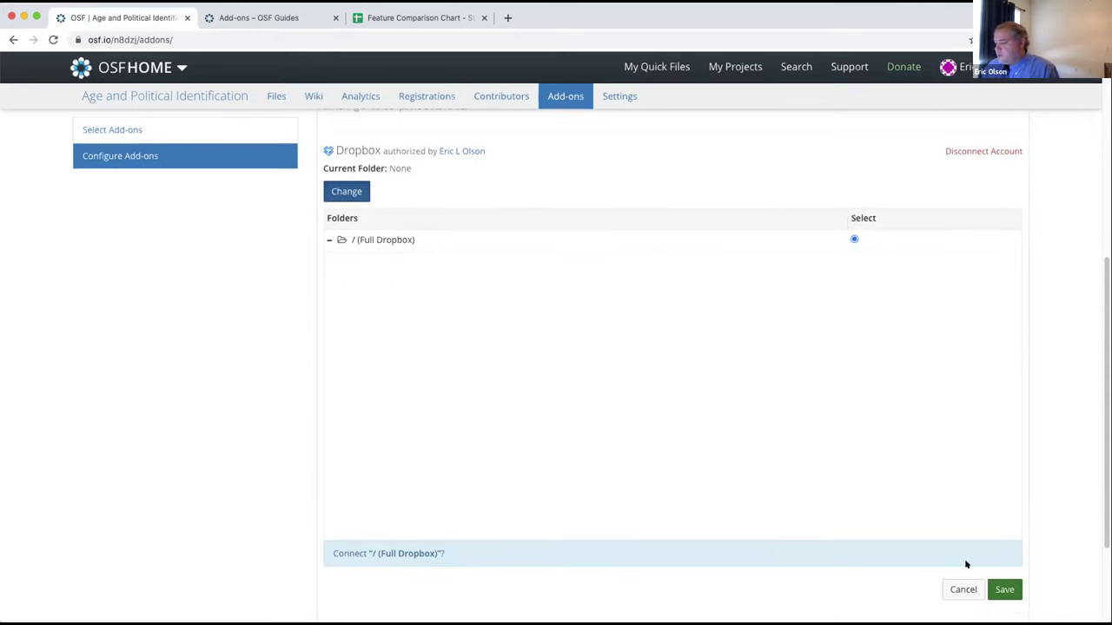
{"action": "left_click", "coordinate": [1004, 588]}
{"action": "scroll", "coordinate": [737, 359], "scroll_direction": "up", "scroll_amount": 10}
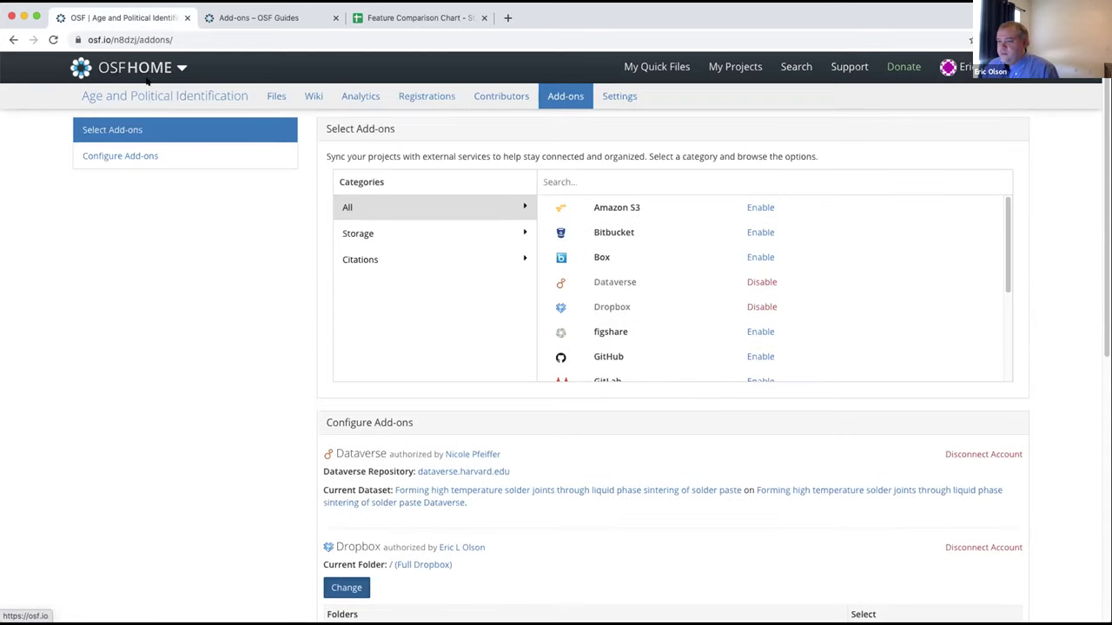
{"action": "scroll", "coordinate": [591, 287], "scroll_direction": "down", "scroll_amount": 2}
{"action": "scroll", "coordinate": [591, 287], "scroll_direction": "up", "scroll_amount": 2}
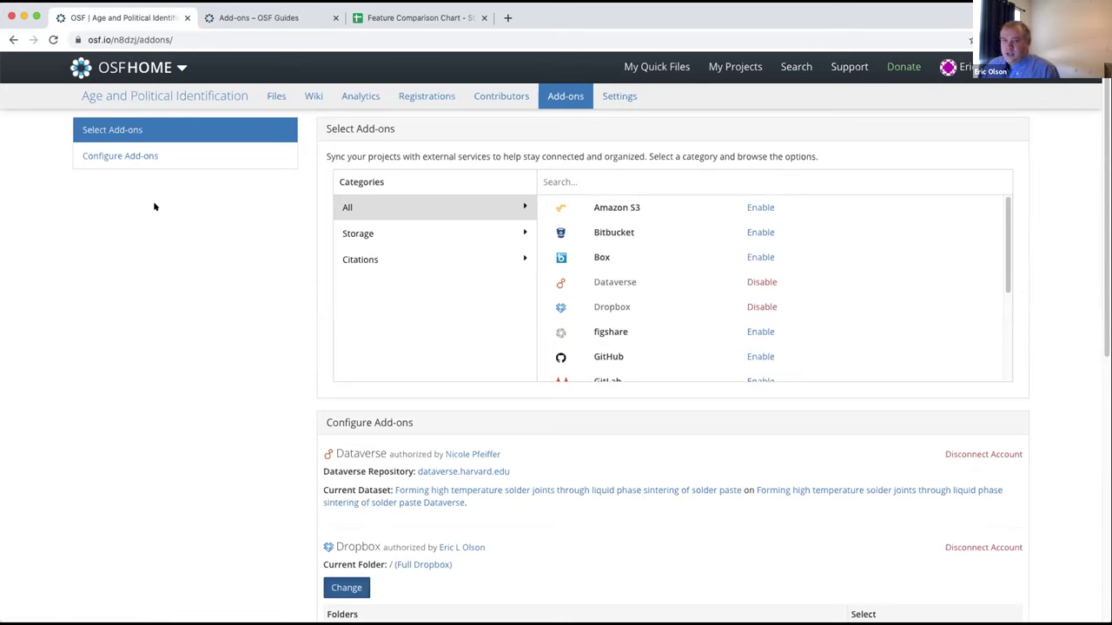
- Return to the project overview, collapse the Dataverse file listing and look over the files from the connected storage providers
{"action": "left_click", "coordinate": [99, 102]}
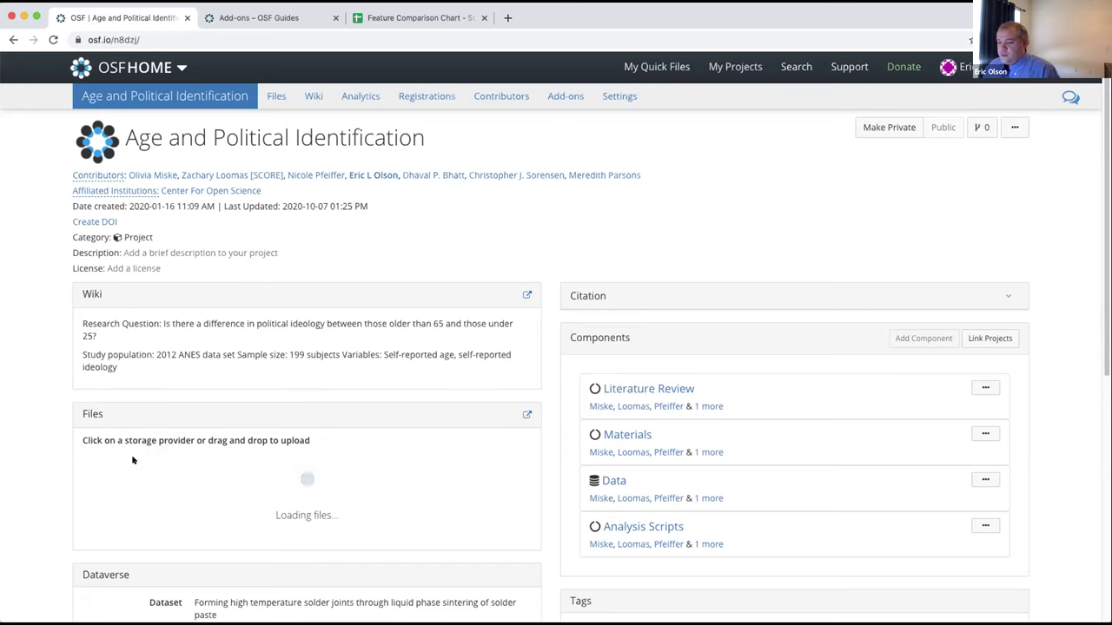
{"action": "scroll", "coordinate": [69, 443], "scroll_direction": "down", "scroll_amount": 3}
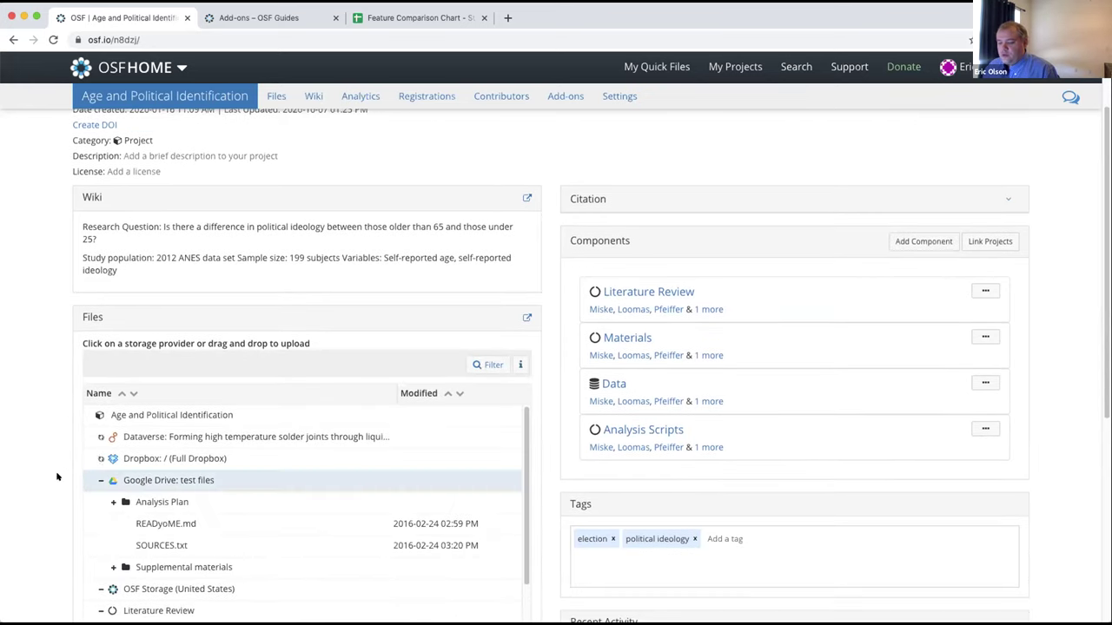
{"action": "scroll", "coordinate": [56, 476], "scroll_direction": "down", "scroll_amount": 1}
{"action": "scroll", "coordinate": [55, 476], "scroll_direction": "down", "scroll_amount": 1}
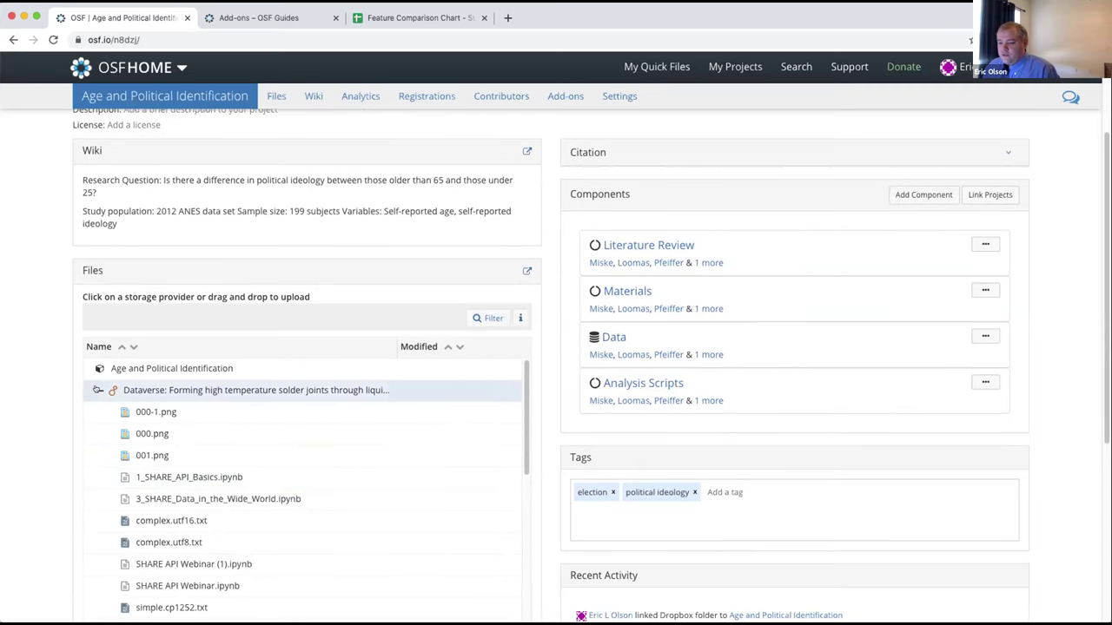
{"action": "left_click", "coordinate": [98, 390]}
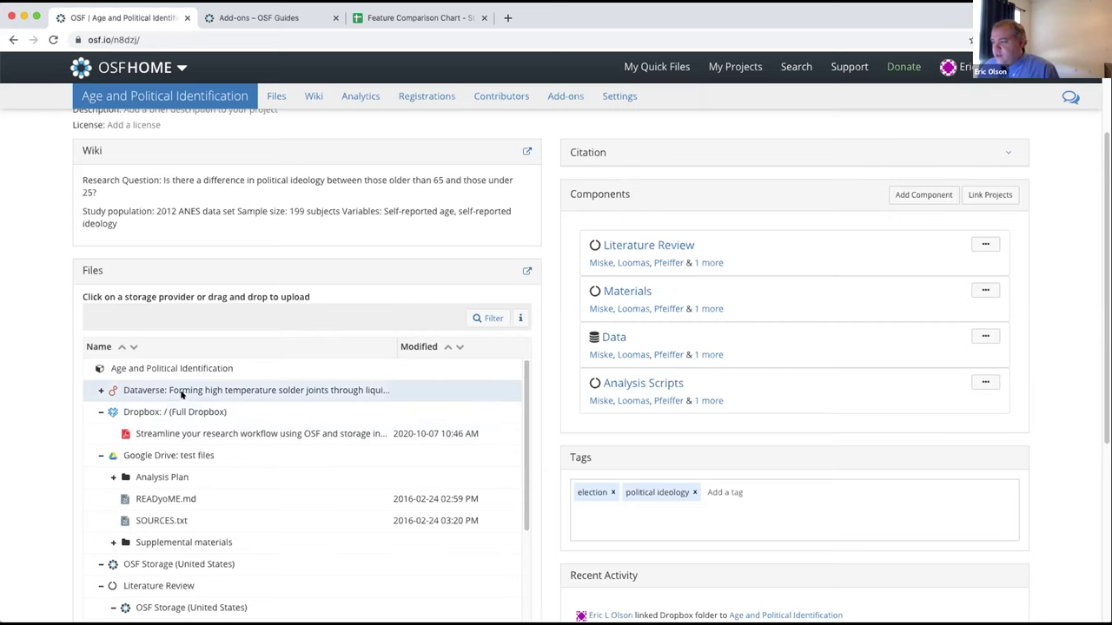
{"action": "scroll", "coordinate": [223, 422], "scroll_direction": "up", "scroll_amount": 3}
{"action": "scroll", "coordinate": [235, 397], "scroll_direction": "down", "scroll_amount": 1}
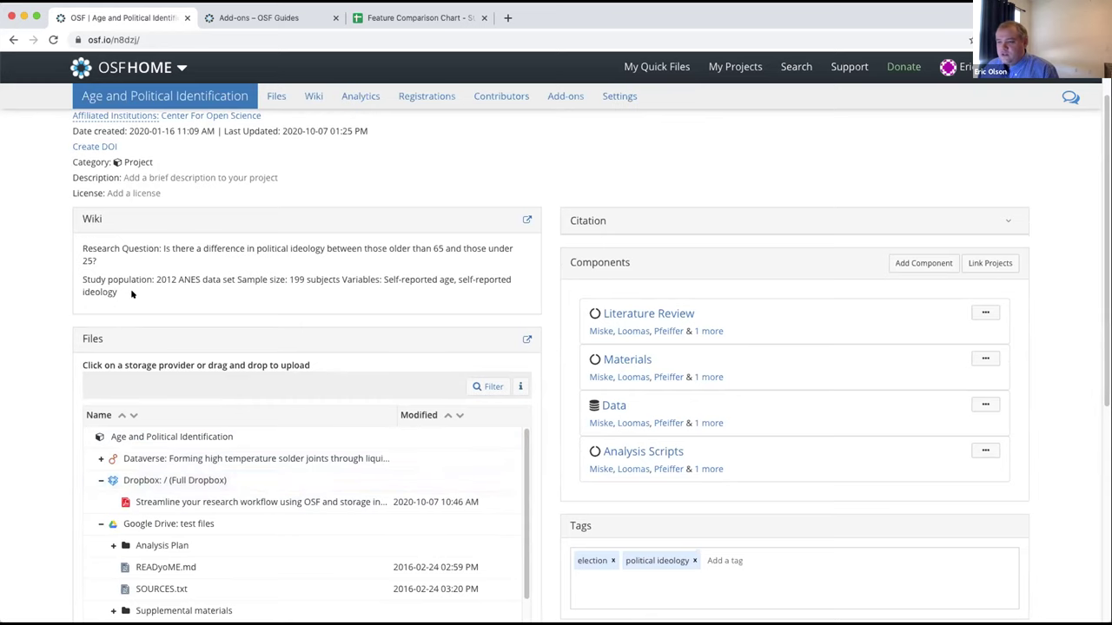
{"action": "scroll", "coordinate": [303, 297], "scroll_direction": "up", "scroll_amount": 2}
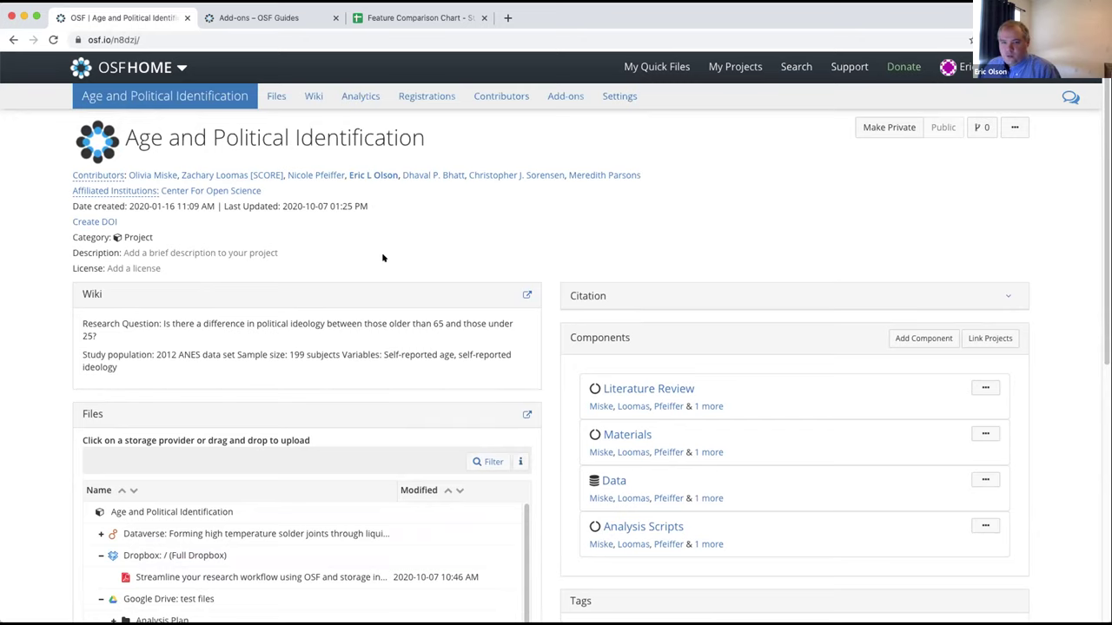
{"action": "scroll", "coordinate": [370, 328], "scroll_direction": "down", "scroll_amount": 2}
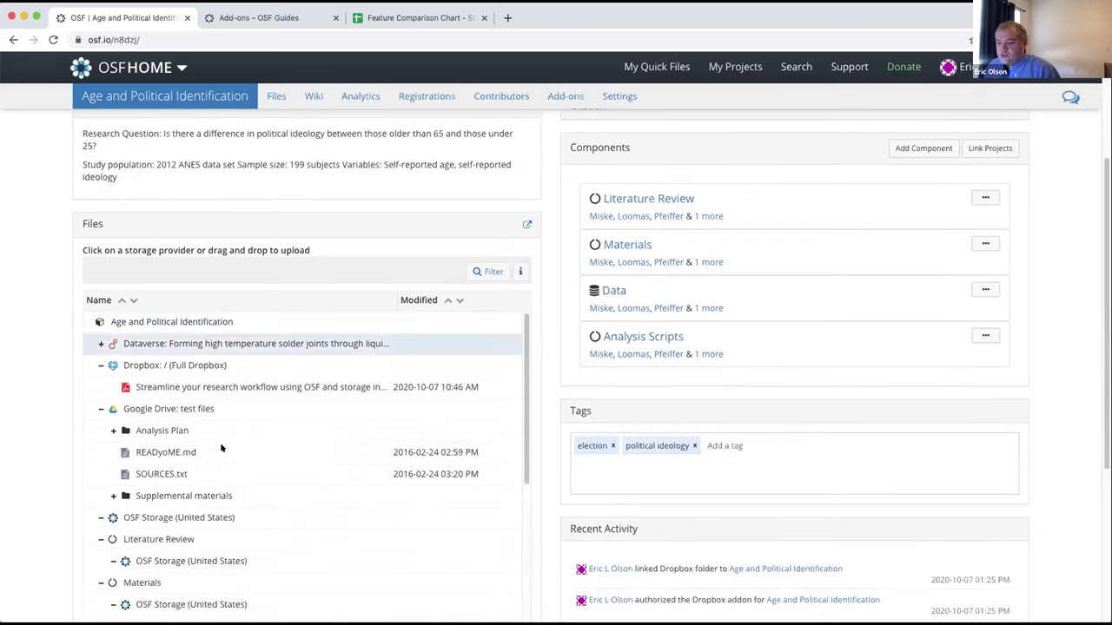
{"action": "scroll", "coordinate": [260, 458], "scroll_direction": "up", "scroll_amount": 2}
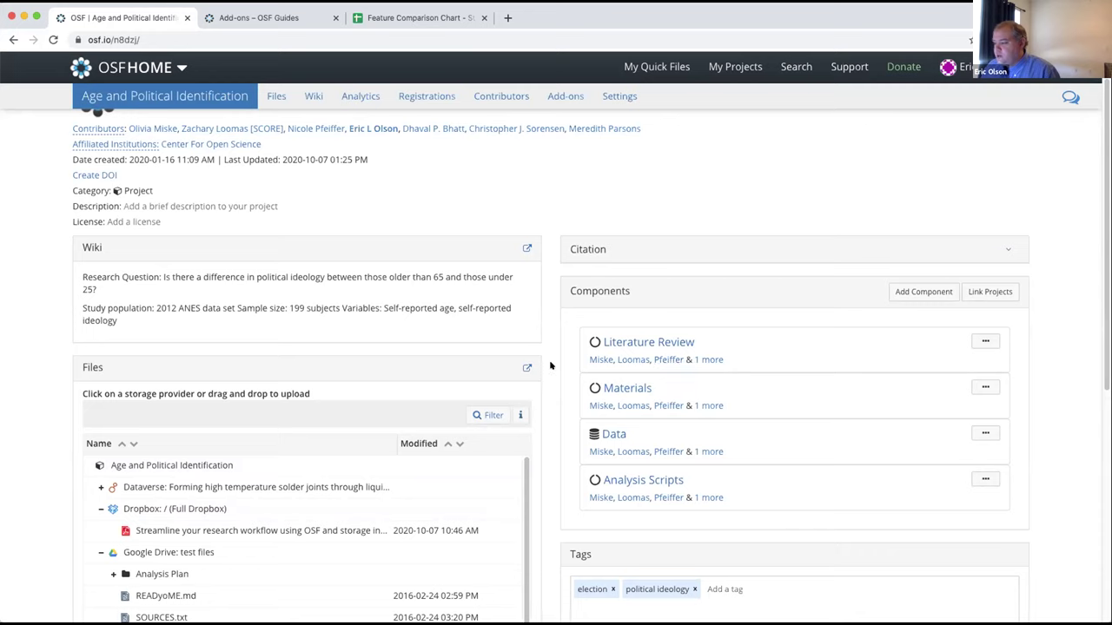
- Open the Literature Review component's add-ons and import the Zotero account from the profile
{"action": "left_click", "coordinate": [639, 343]}
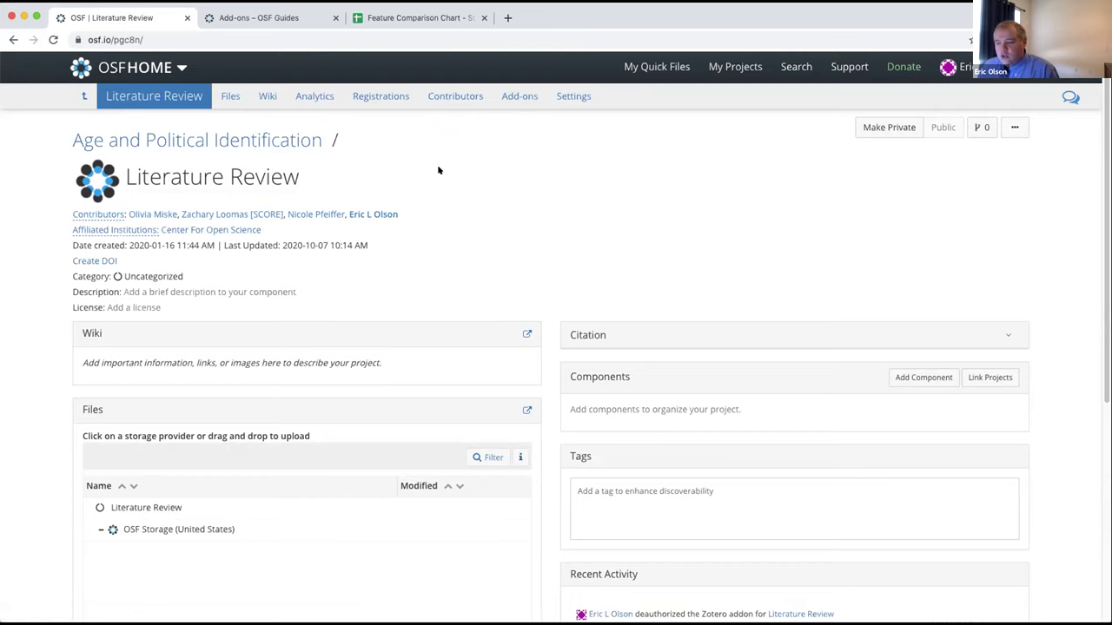
{"action": "scroll", "coordinate": [445, 163], "scroll_direction": "down", "scroll_amount": 3}
{"action": "scroll", "coordinate": [445, 163], "scroll_direction": "up", "scroll_amount": 3}
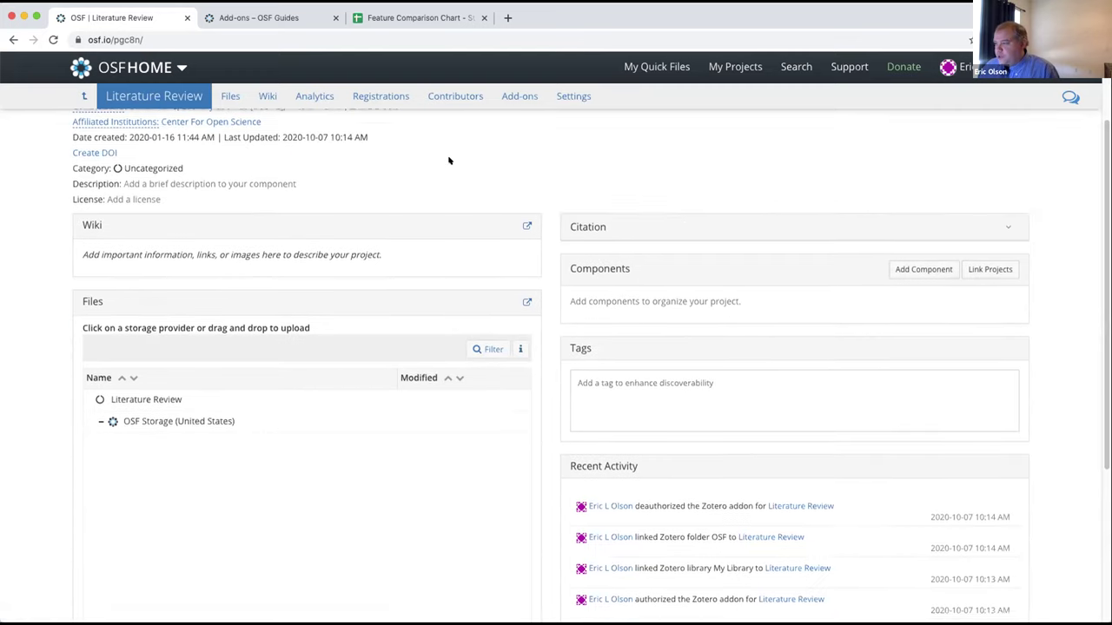
{"action": "left_click", "coordinate": [519, 97]}
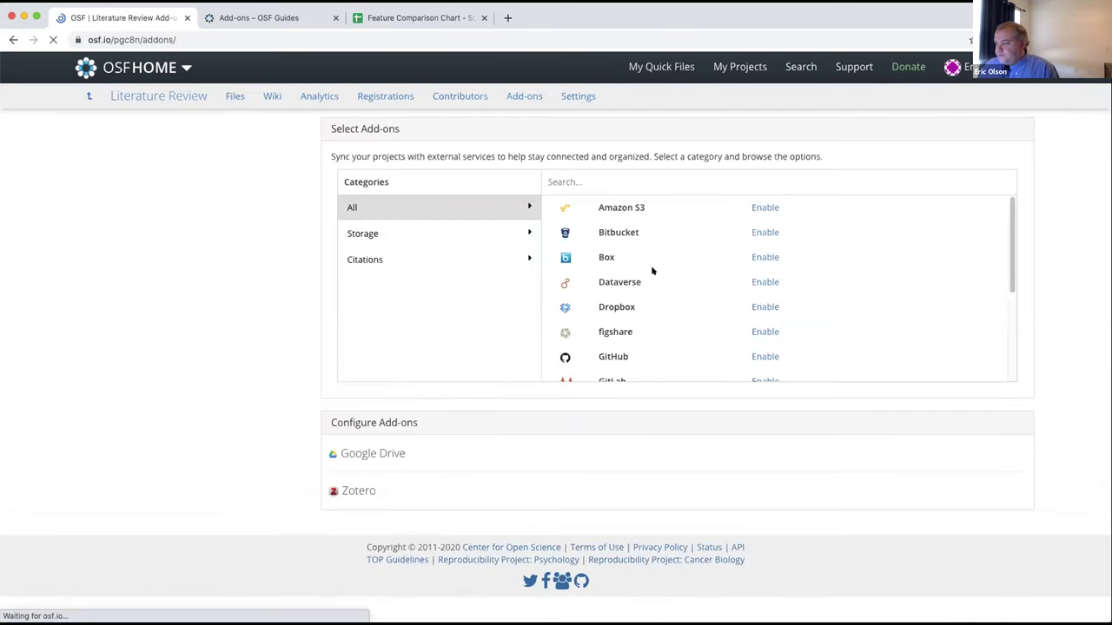
{"action": "scroll", "coordinate": [653, 276], "scroll_direction": "down", "scroll_amount": 4}
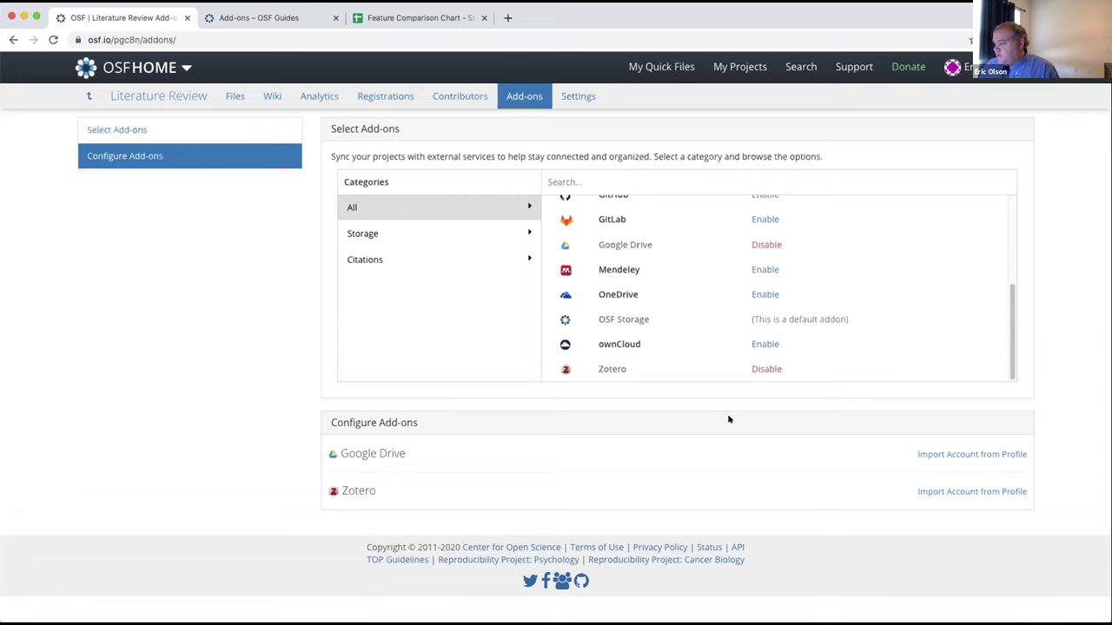
{"action": "left_click", "coordinate": [943, 491]}
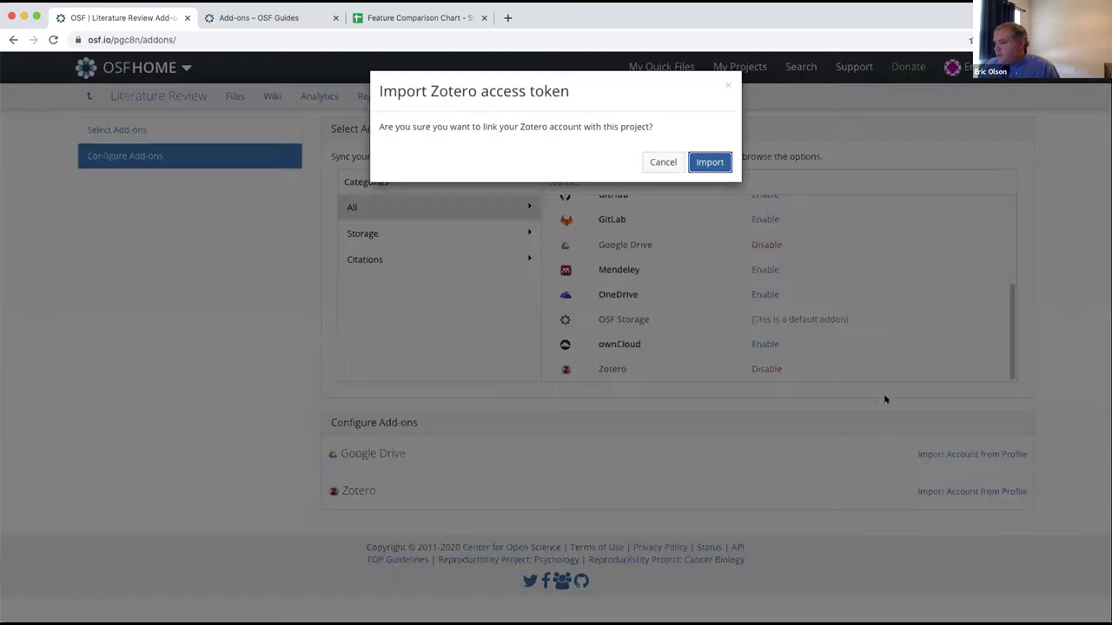
{"action": "left_click", "coordinate": [709, 162]}
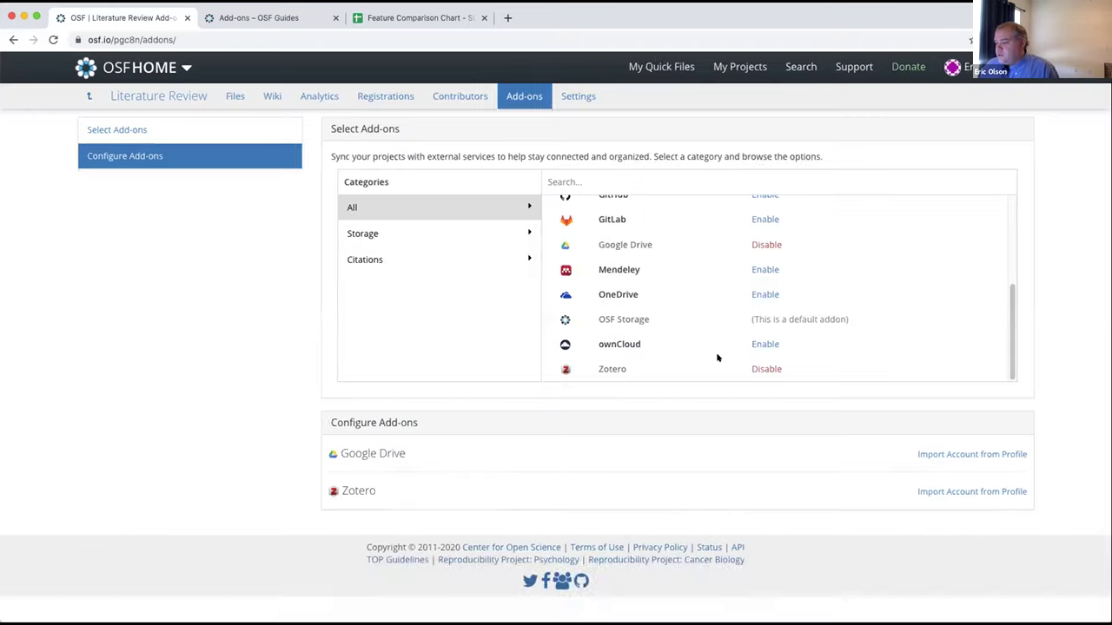
- Link the USAMRIID Works library to the Literature Review component as the Zotero add-on's current library and save it
{"action": "scroll", "coordinate": [667, 454], "scroll_direction": "down", "scroll_amount": 1}
{"action": "left_click", "coordinate": [347, 507]}
{"action": "scroll", "coordinate": [491, 503], "scroll_direction": "down", "scroll_amount": 3}
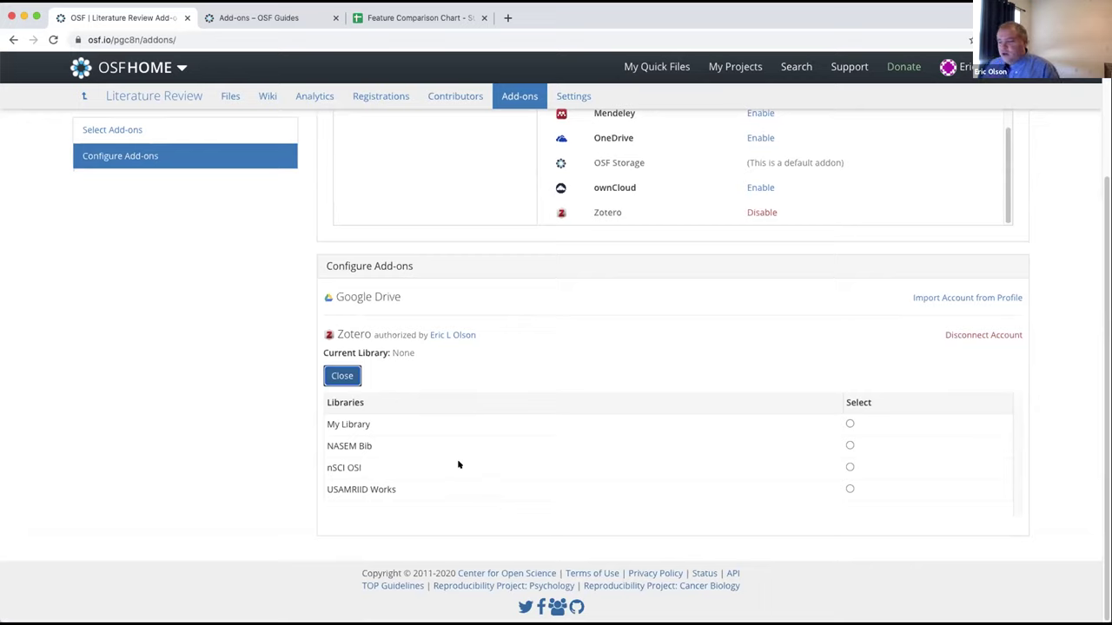
{"action": "scroll", "coordinate": [442, 424], "scroll_direction": "up", "scroll_amount": 1}
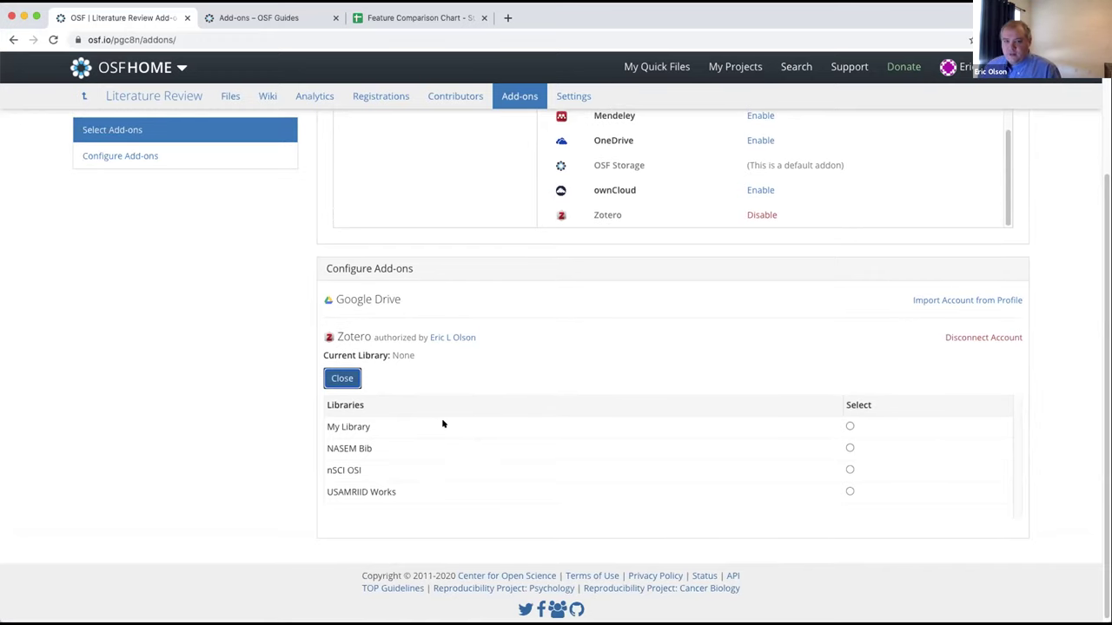
{"action": "scroll", "coordinate": [409, 457], "scroll_direction": "up", "scroll_amount": 1}
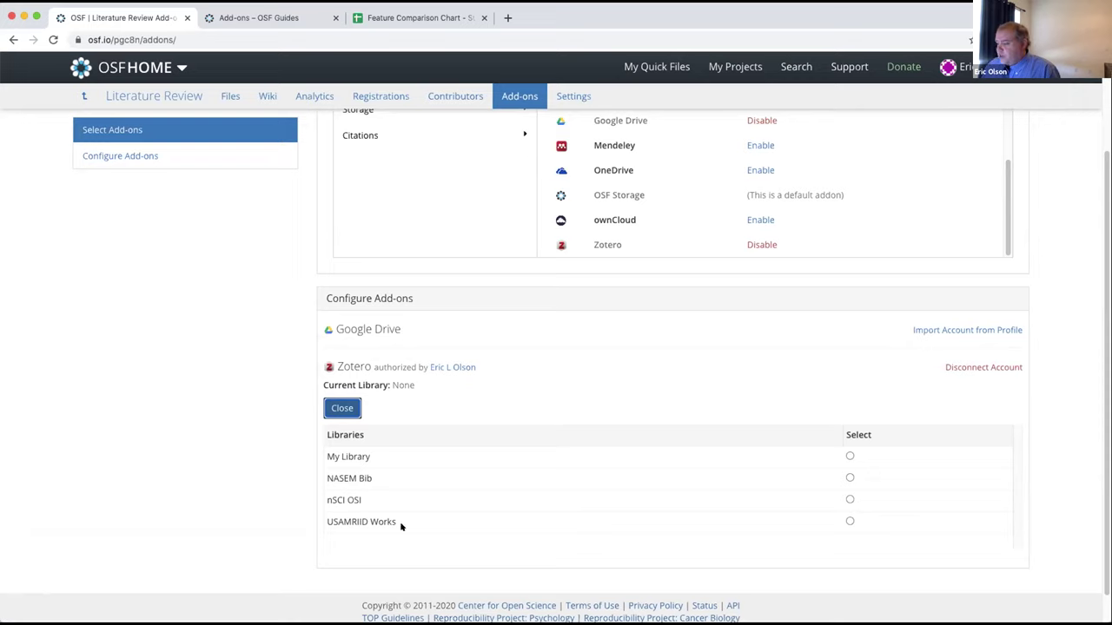
{"action": "left_click_drag", "start_coordinate": [421, 519], "coordinate": [328, 521]}
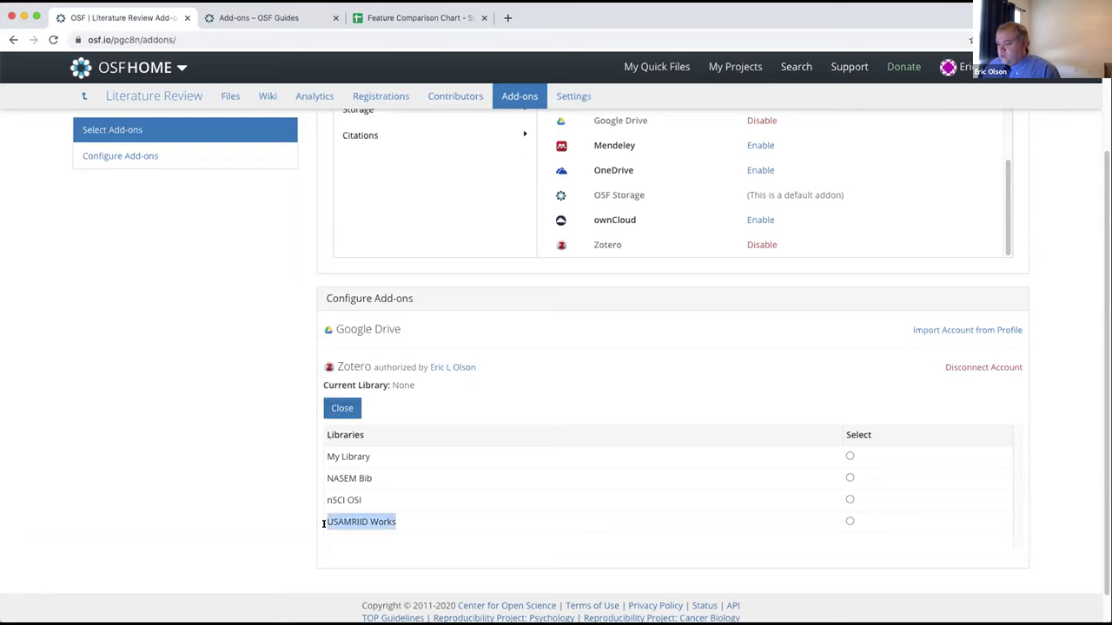
{"action": "left_click", "coordinate": [528, 525]}
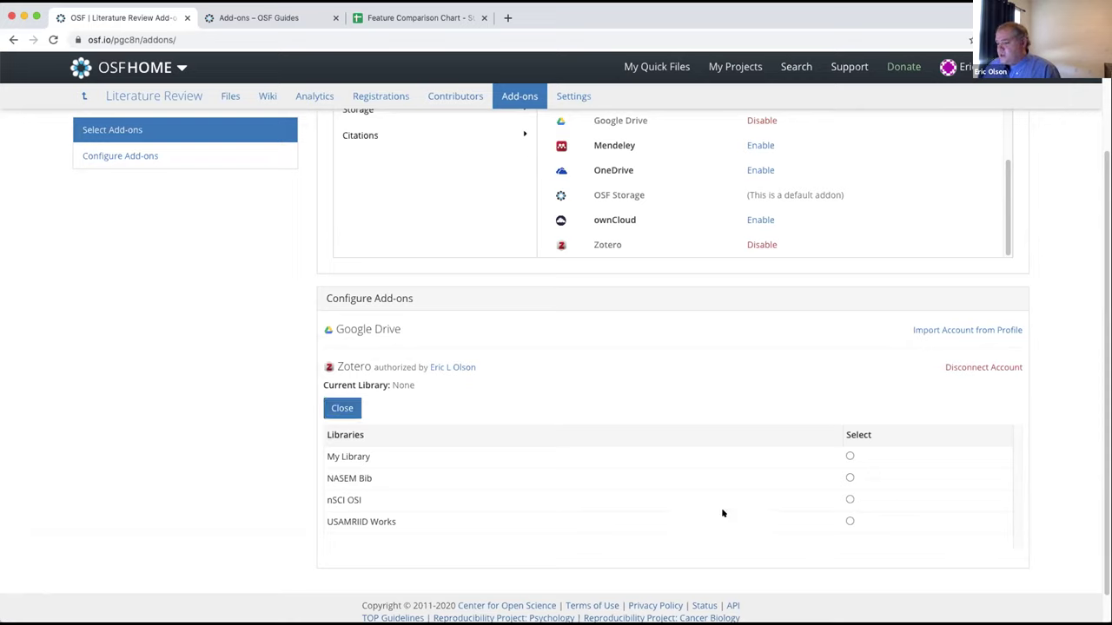
{"action": "left_click", "coordinate": [850, 521]}
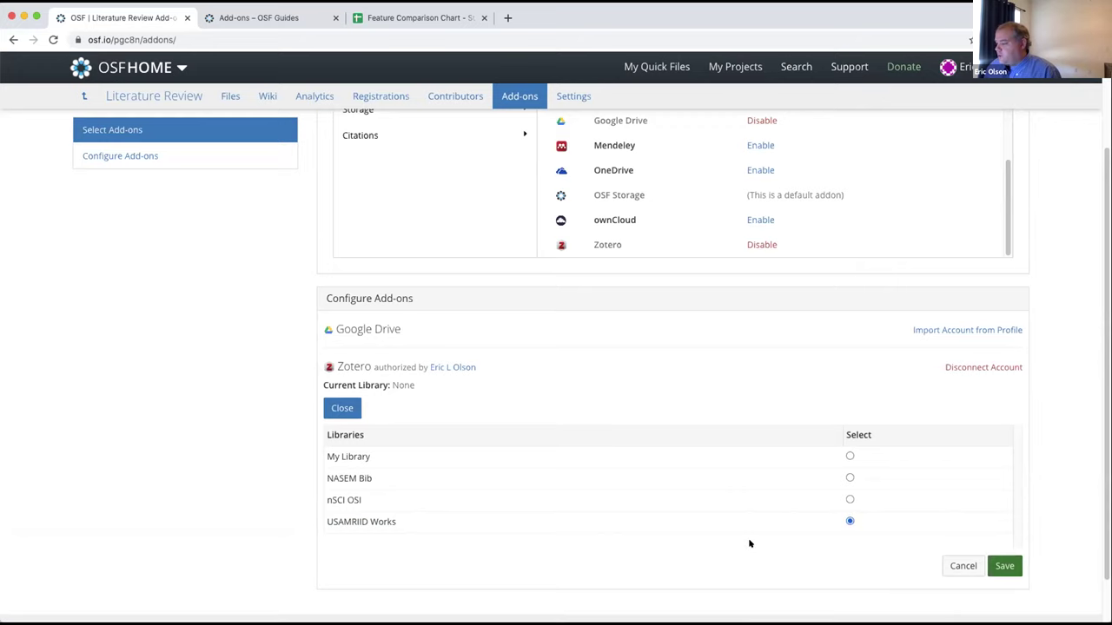
{"action": "scroll", "coordinate": [745, 540], "scroll_direction": "down", "scroll_amount": 2}
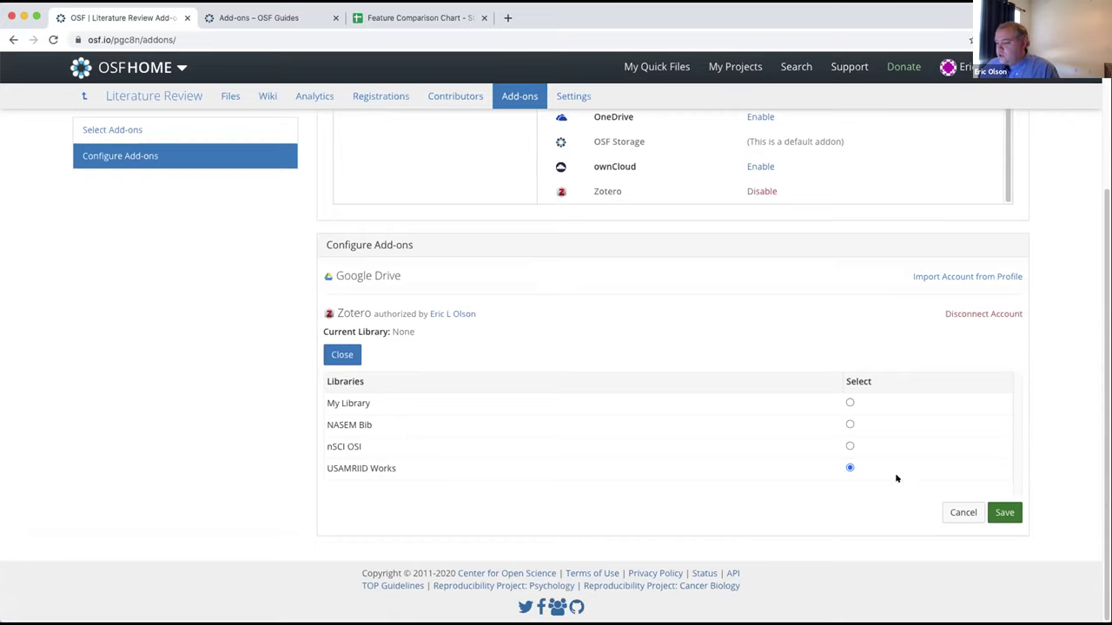
{"action": "left_click", "coordinate": [998, 511]}
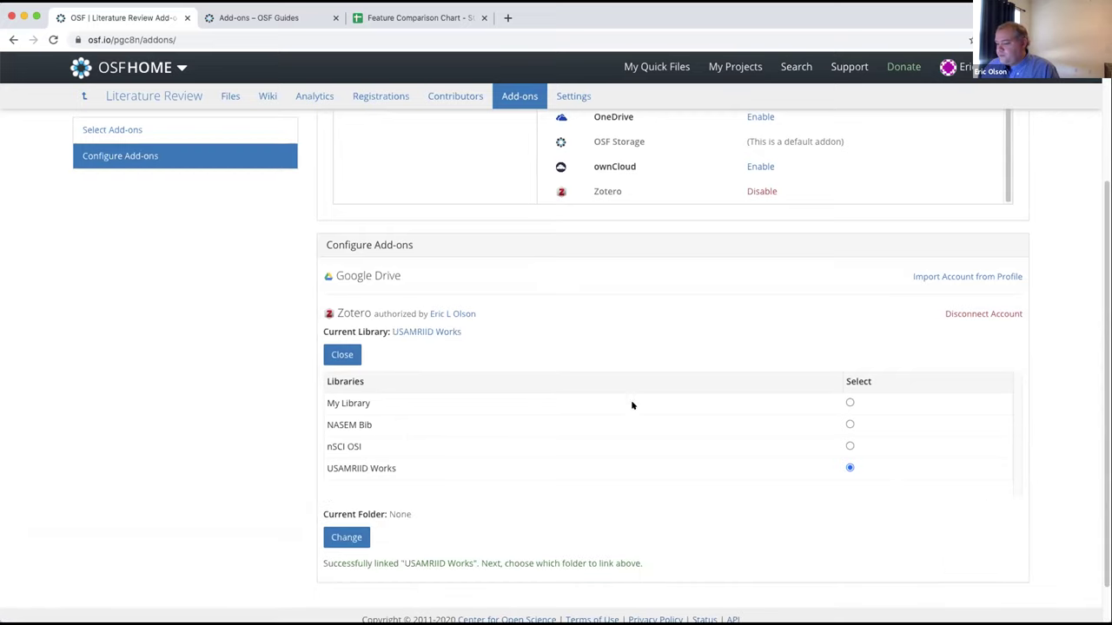
- Return to the Literature Review component's overview and check its Zotero section
{"action": "scroll", "coordinate": [389, 423], "scroll_direction": "up", "scroll_amount": 3}
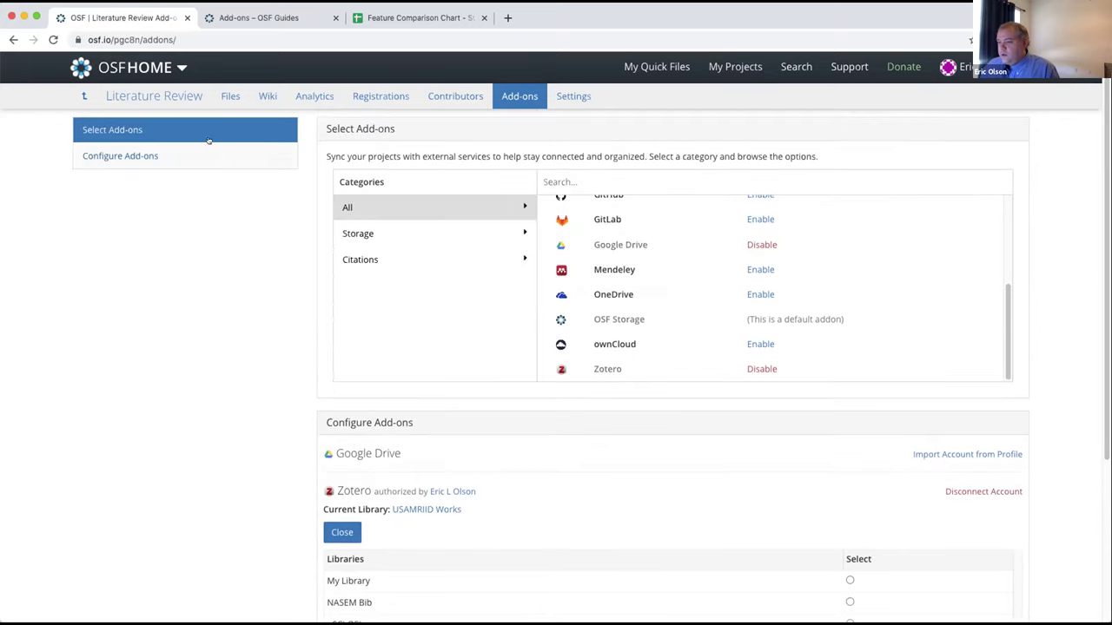
{"action": "left_click", "coordinate": [160, 130]}
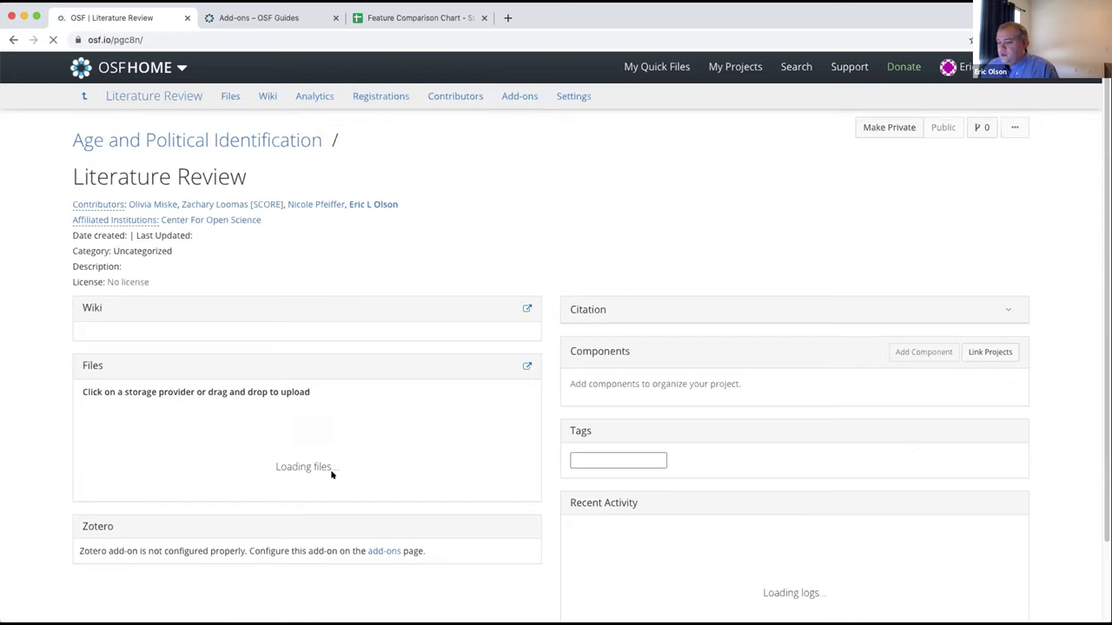
{"action": "scroll", "coordinate": [322, 492], "scroll_direction": "down", "scroll_amount": 2}
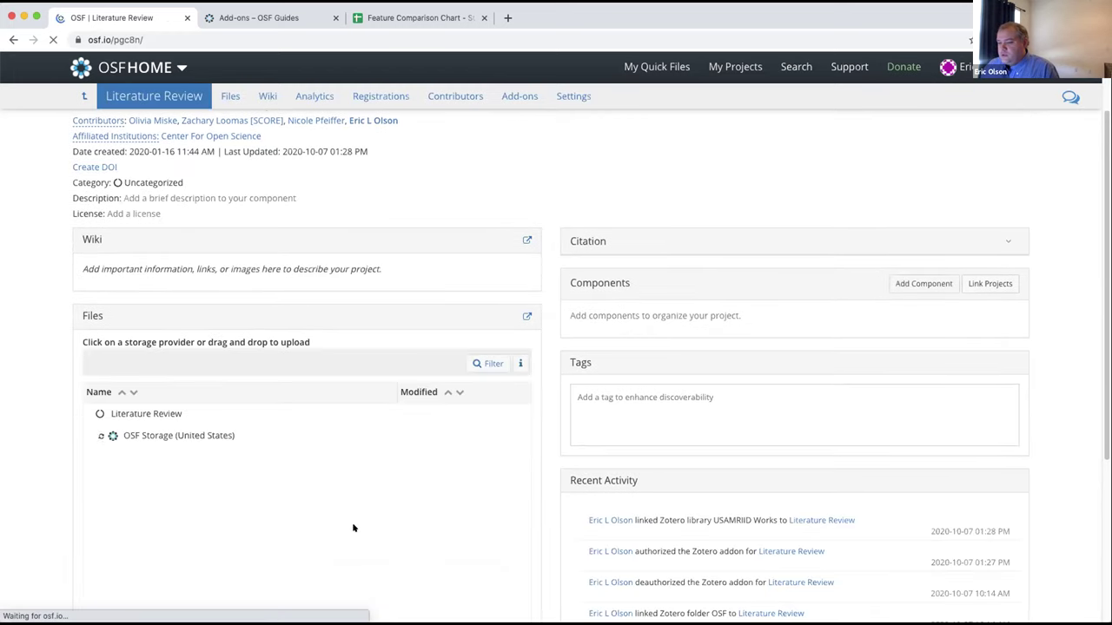
{"action": "scroll", "coordinate": [44, 448], "scroll_direction": "down", "scroll_amount": 2}
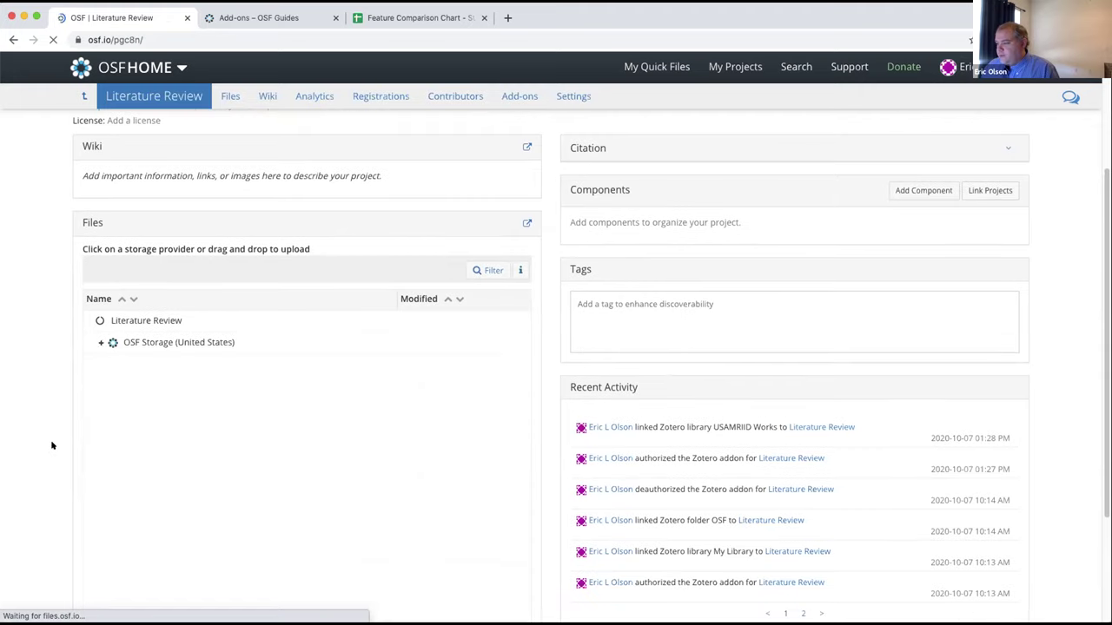
{"action": "scroll", "coordinate": [80, 488], "scroll_direction": "down", "scroll_amount": 4}
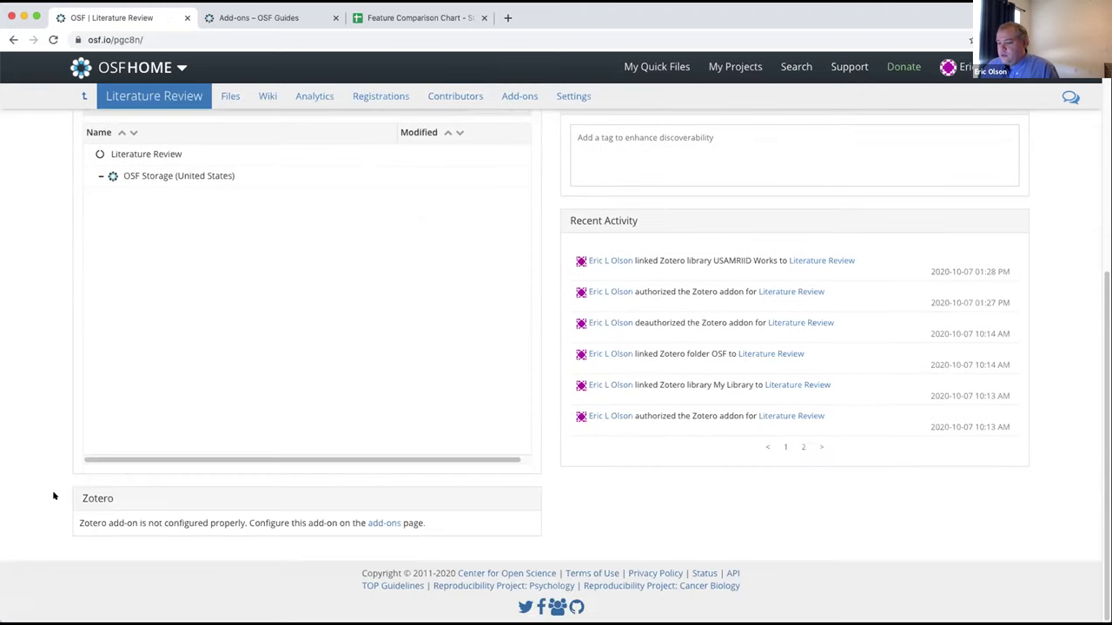
{"action": "scroll", "coordinate": [272, 519], "scroll_direction": "up", "scroll_amount": 8}
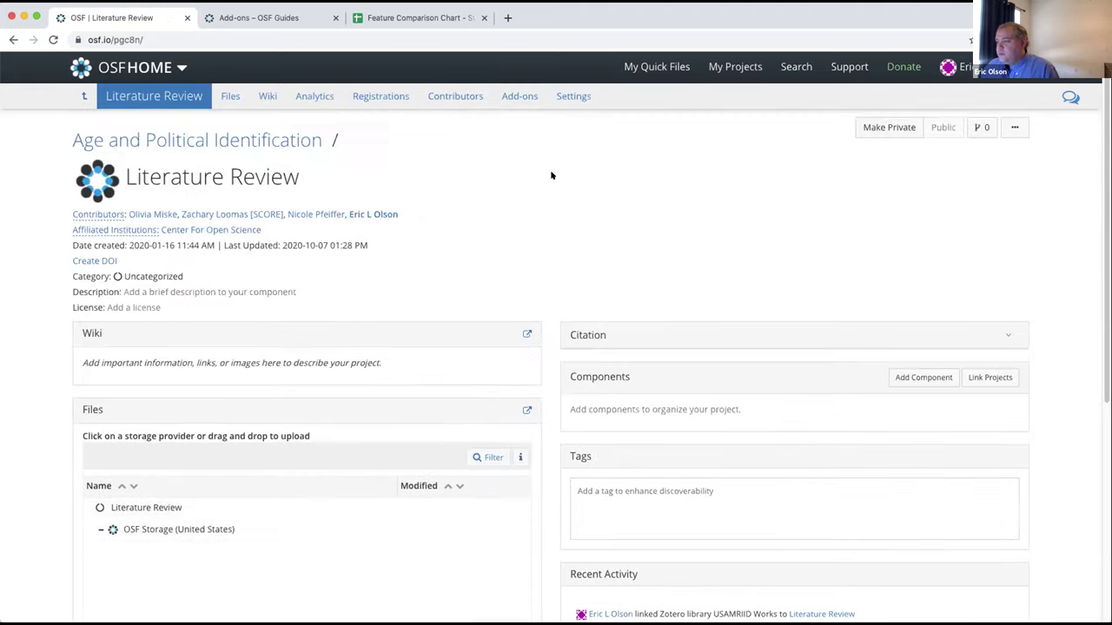
- Reopen the Literature Review component's add-on configuration and change the Zotero library to My Library, saving the change
{"action": "left_click", "coordinate": [520, 96]}
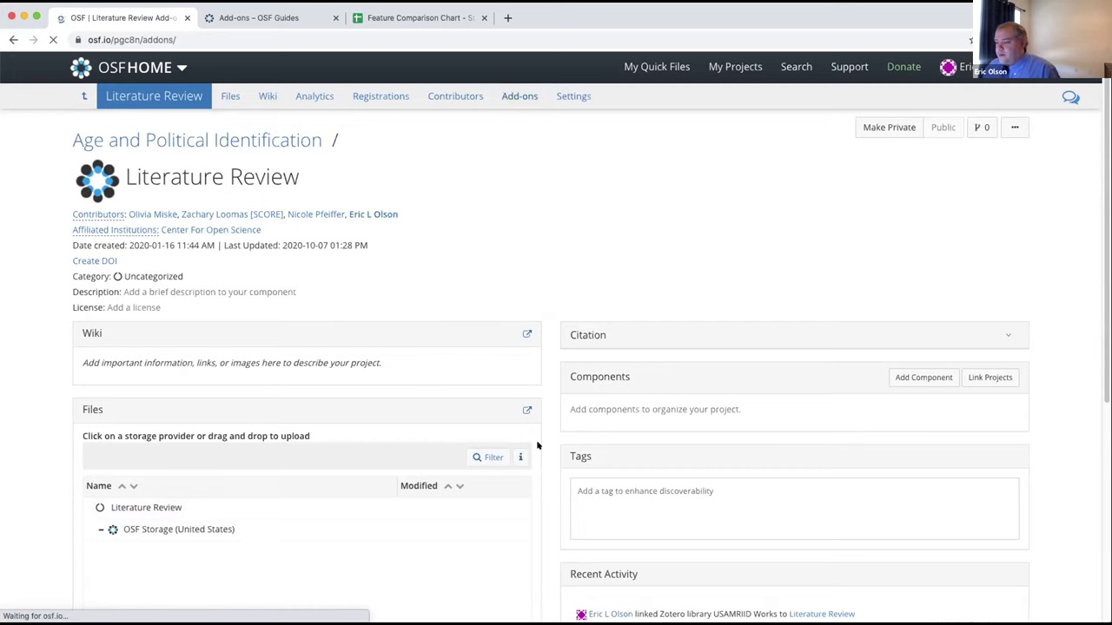
{"action": "scroll", "coordinate": [643, 378], "scroll_direction": "down", "scroll_amount": 1}
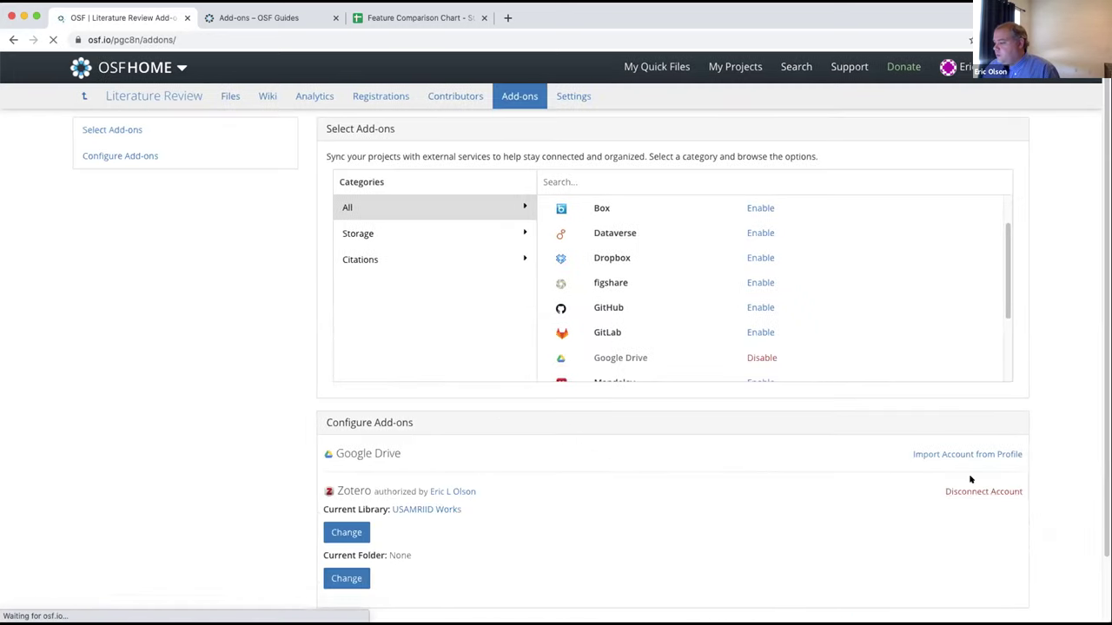
{"action": "scroll", "coordinate": [747, 507], "scroll_direction": "down", "scroll_amount": 2}
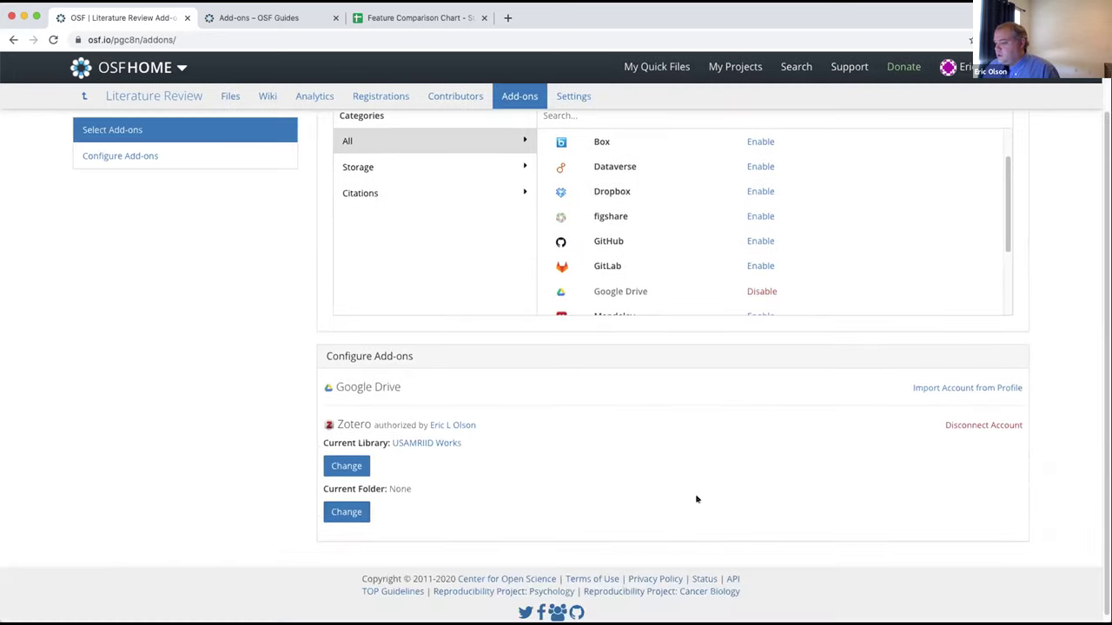
{"action": "left_click", "coordinate": [344, 511]}
{"action": "scroll", "coordinate": [656, 535], "scroll_direction": "down", "scroll_amount": 3}
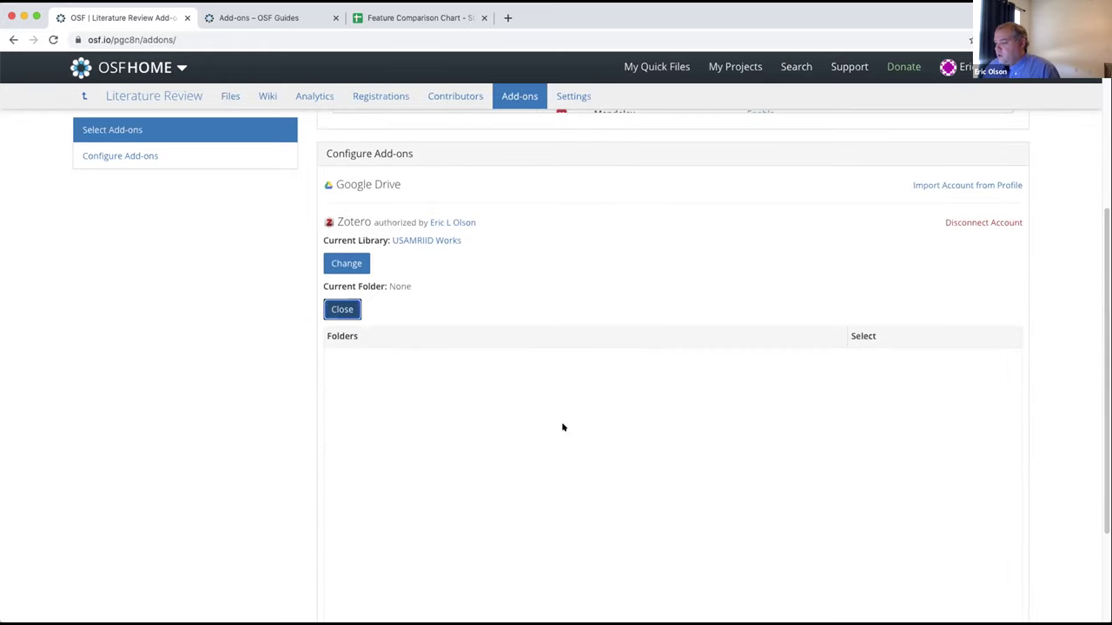
{"action": "left_click", "coordinate": [336, 261]}
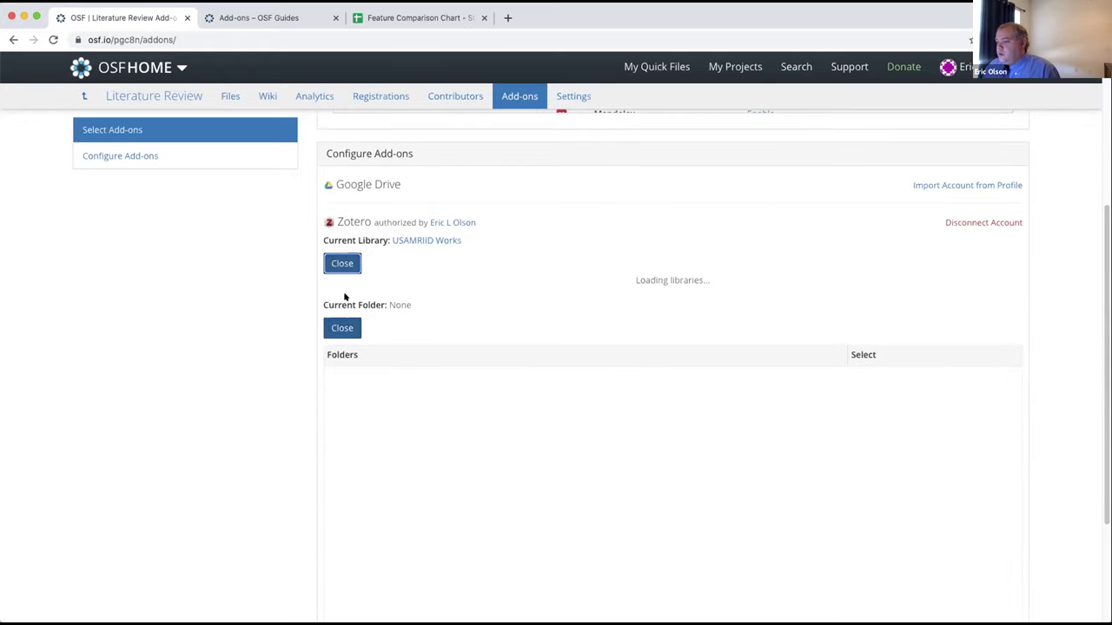
{"action": "left_click", "coordinate": [850, 311]}
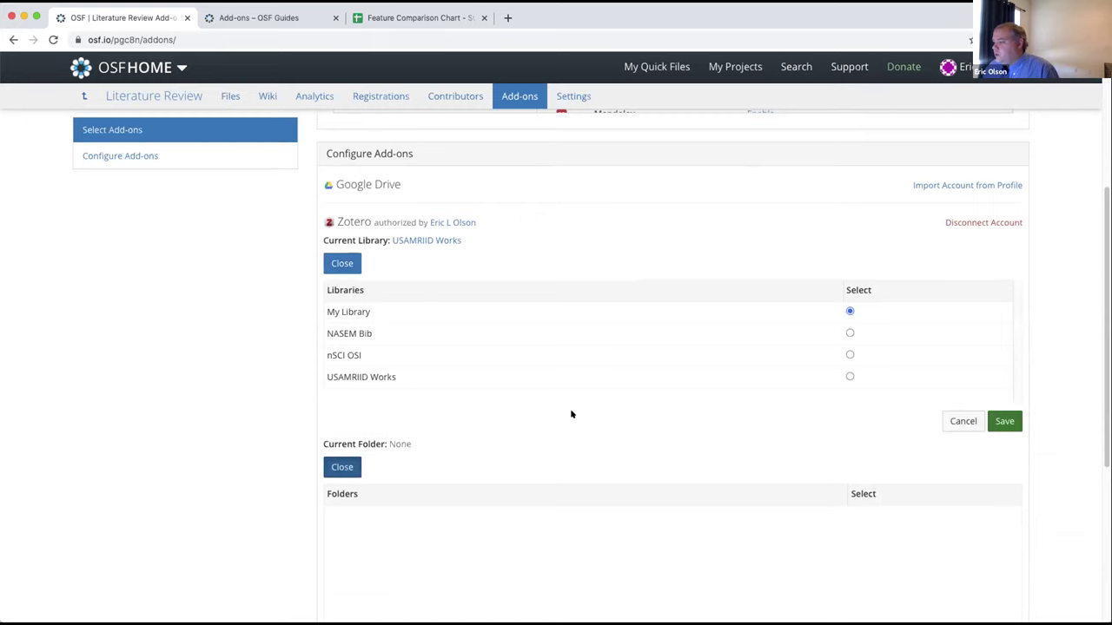
{"action": "left_click", "coordinate": [991, 416]}
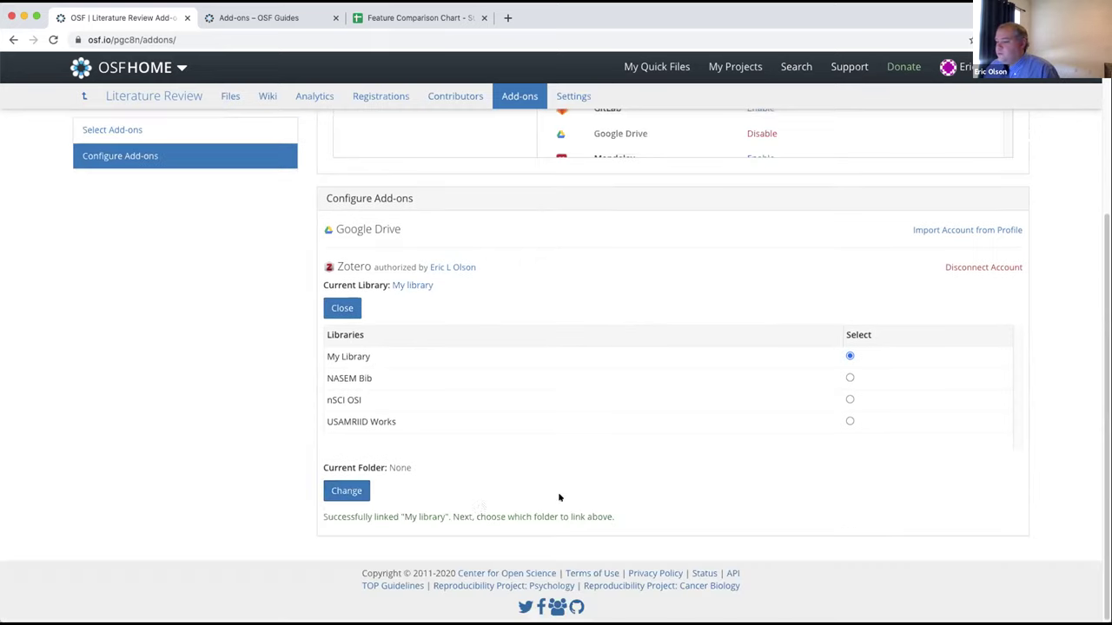
- Choose the OSF folder as the Zotero add-on's current folder and save it
{"action": "left_click", "coordinate": [345, 491]}
{"action": "scroll", "coordinate": [439, 493], "scroll_direction": "down", "scroll_amount": 2}
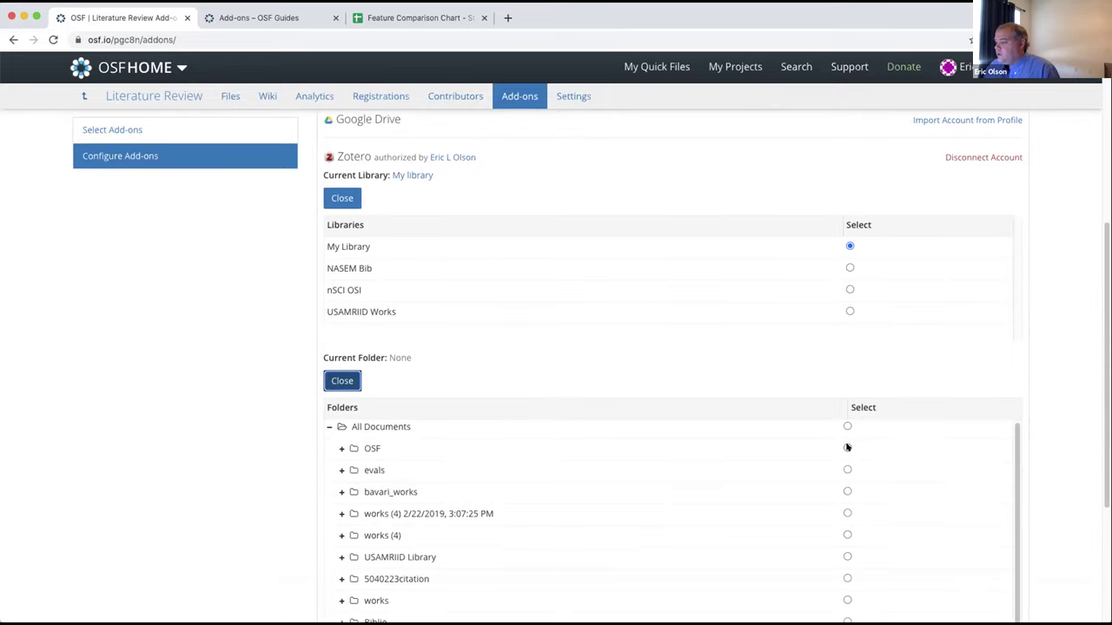
{"action": "scroll", "coordinate": [587, 491], "scroll_direction": "down", "scroll_amount": 2}
{"action": "scroll", "coordinate": [330, 539], "scroll_direction": "down", "scroll_amount": 3}
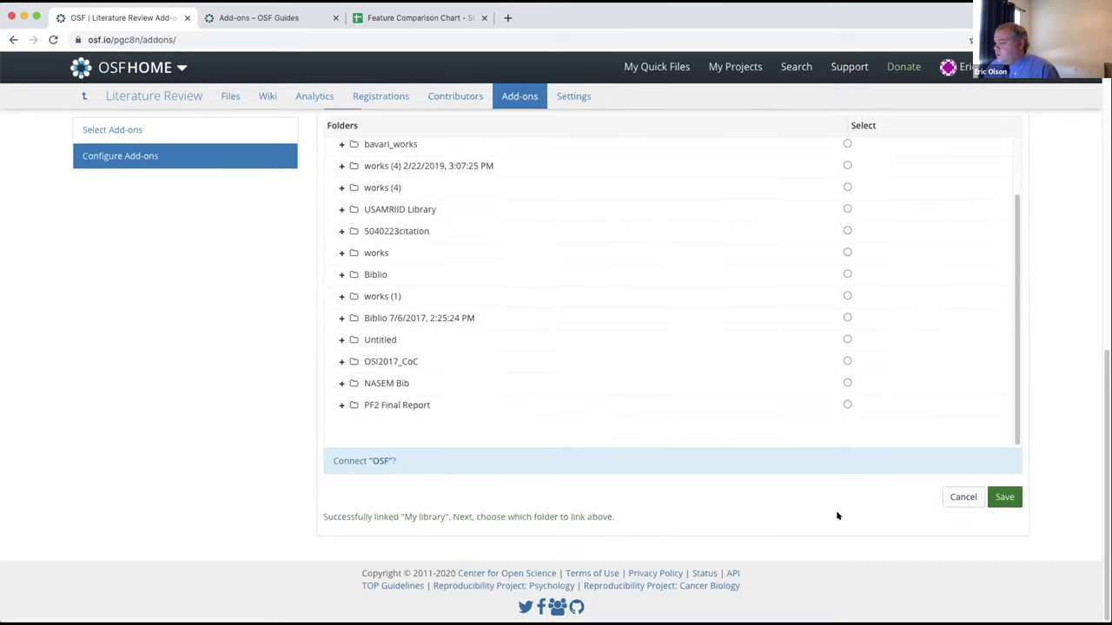
{"action": "left_click", "coordinate": [1004, 497]}
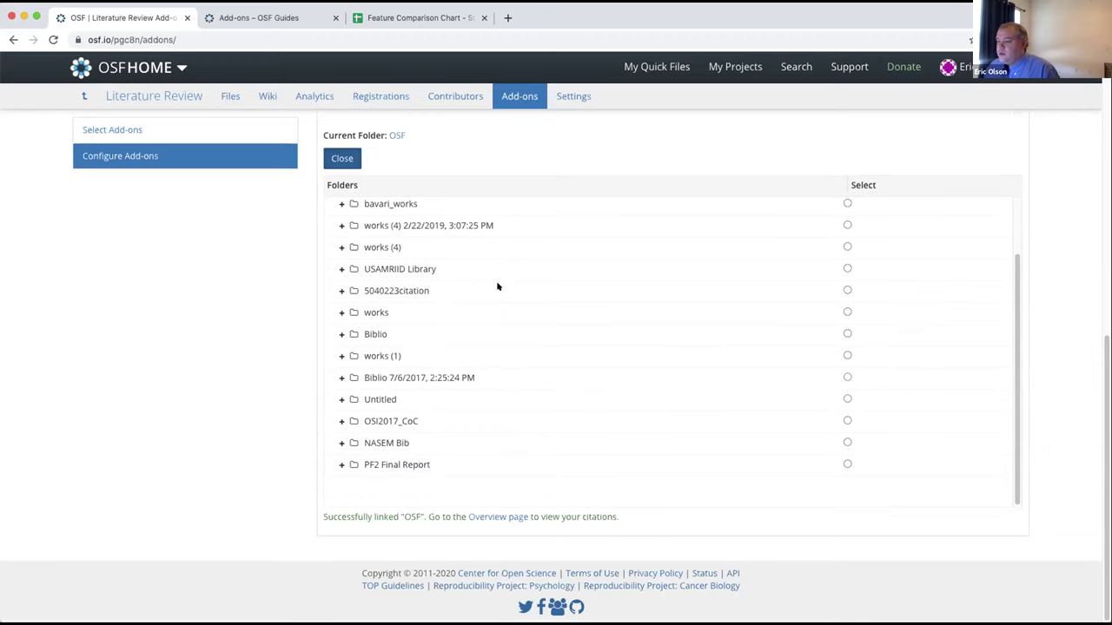
- Open the Literature Review component's overview and look over the citations in its Zotero section
{"action": "left_click", "coordinate": [154, 96]}
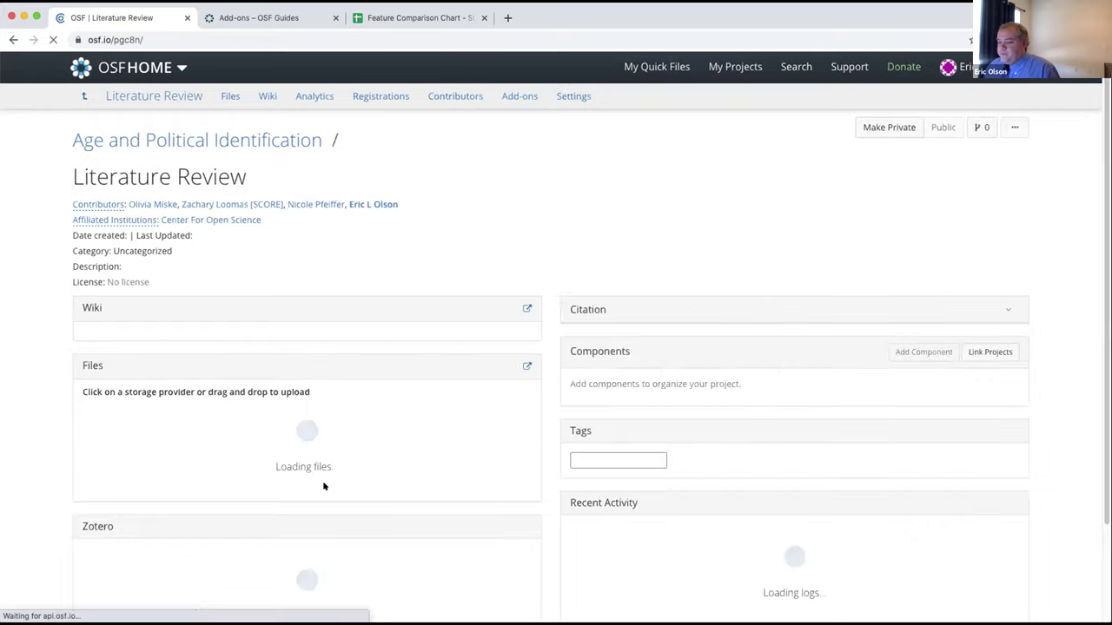
{"action": "scroll", "coordinate": [151, 484], "scroll_direction": "down", "scroll_amount": 3}
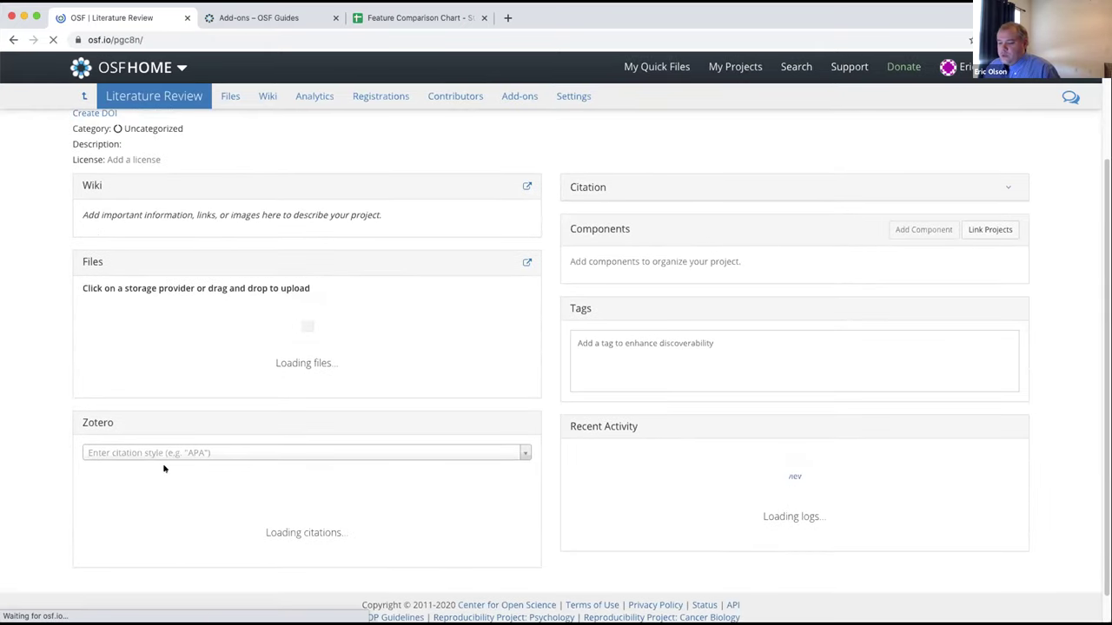
{"action": "scroll", "coordinate": [5, 473], "scroll_direction": "down", "scroll_amount": 5}
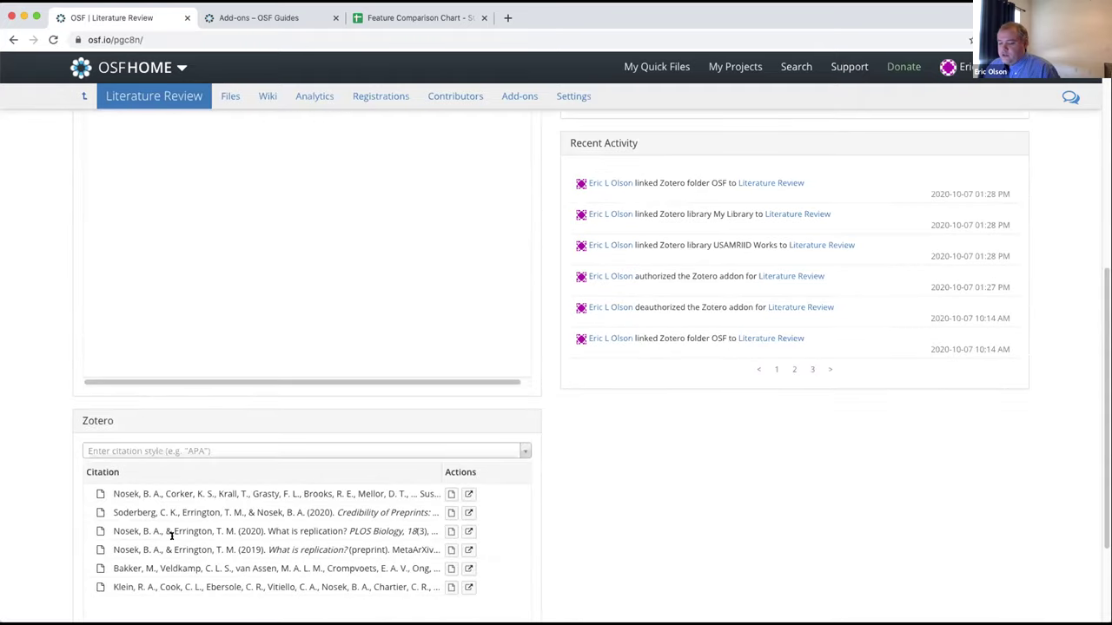
{"action": "scroll", "coordinate": [98, 511], "scroll_direction": "down", "scroll_amount": 3}
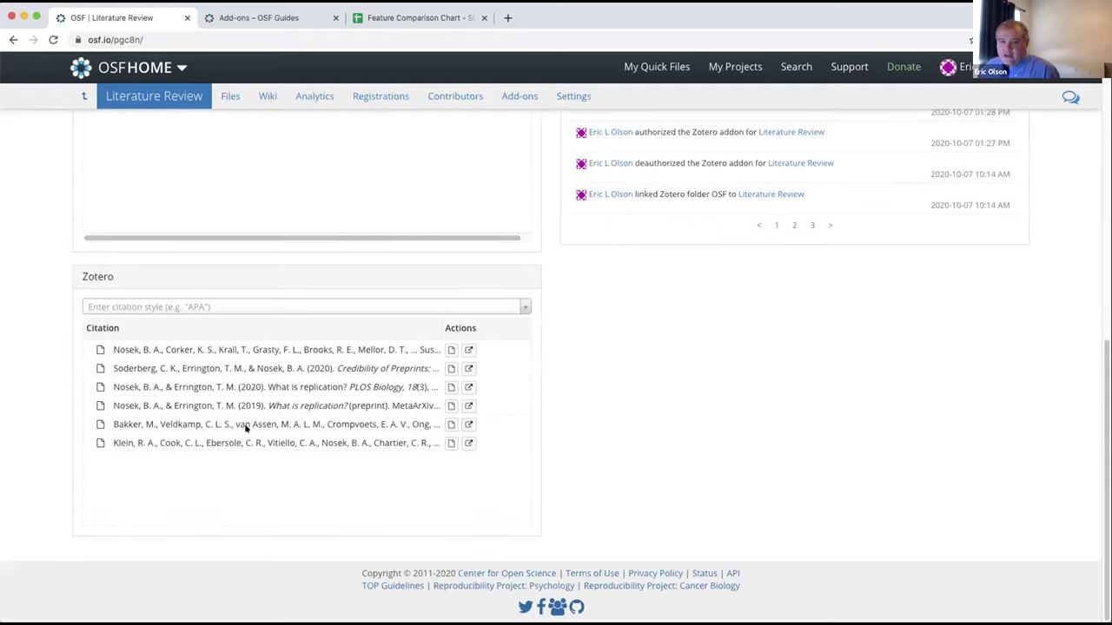
- Search the Zotero citation styles for "chicago" and apply Chicago Manual of Style 16th edition (note, annotated bibliography)
{"action": "left_click", "coordinate": [345, 308]}
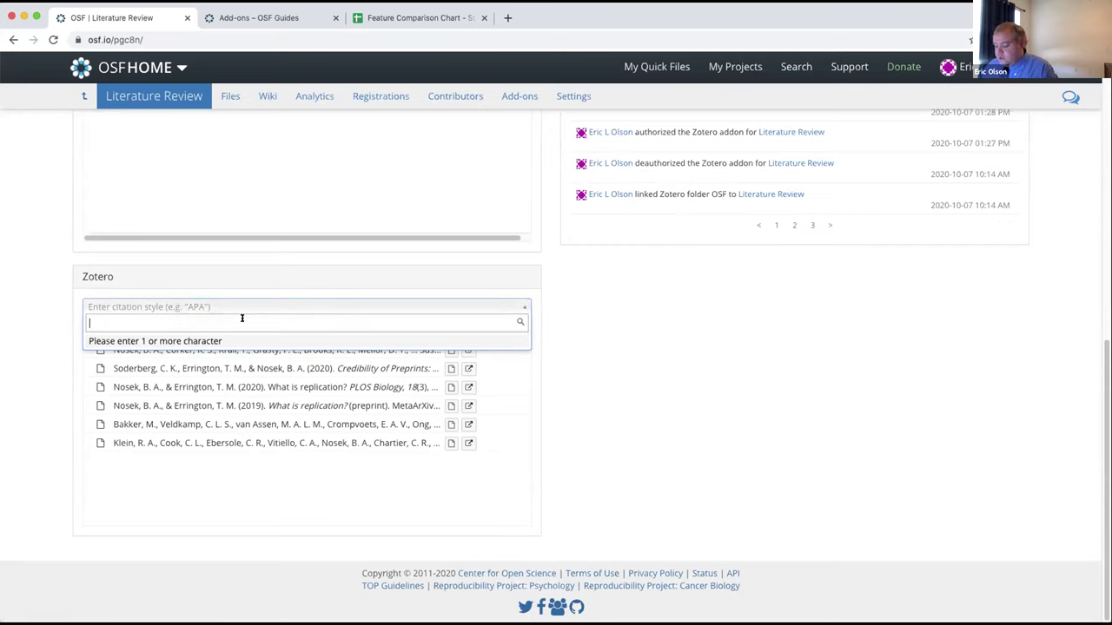
{"action": "type", "text": "chi"}
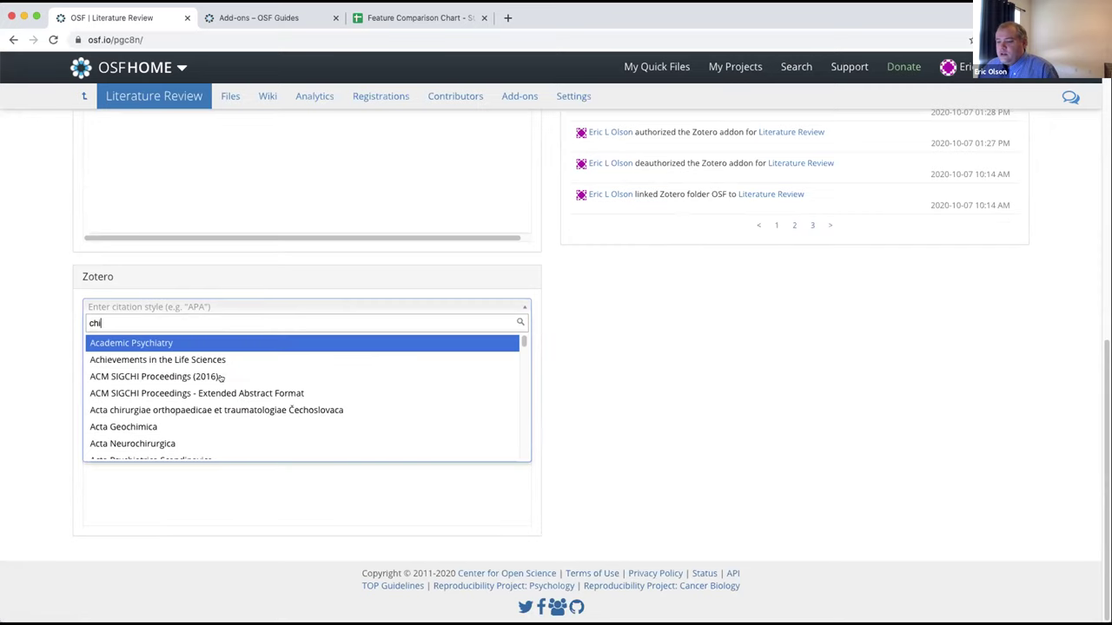
{"action": "type", "text": "cago"}
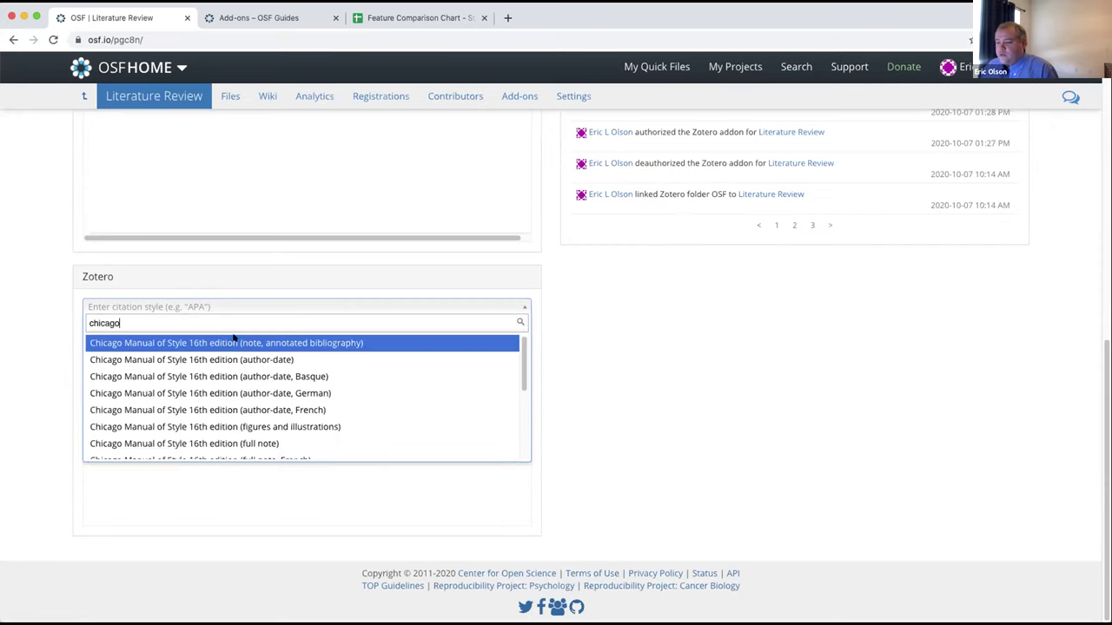
{"action": "left_click", "coordinate": [378, 346]}
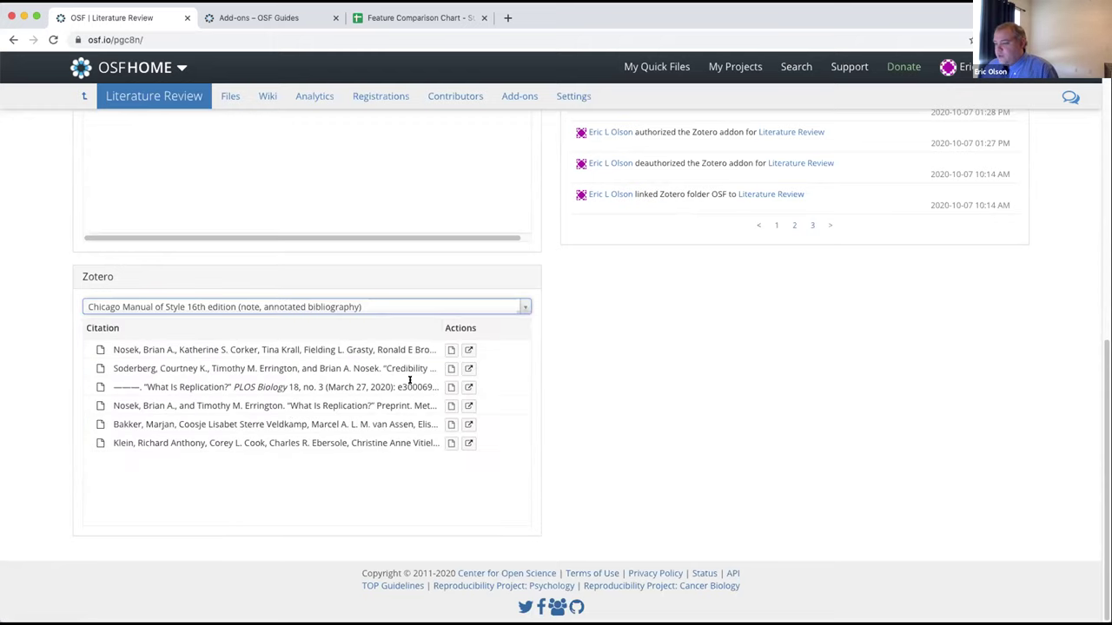
{"action": "scroll", "coordinate": [430, 437], "scroll_direction": "up", "scroll_amount": 5}
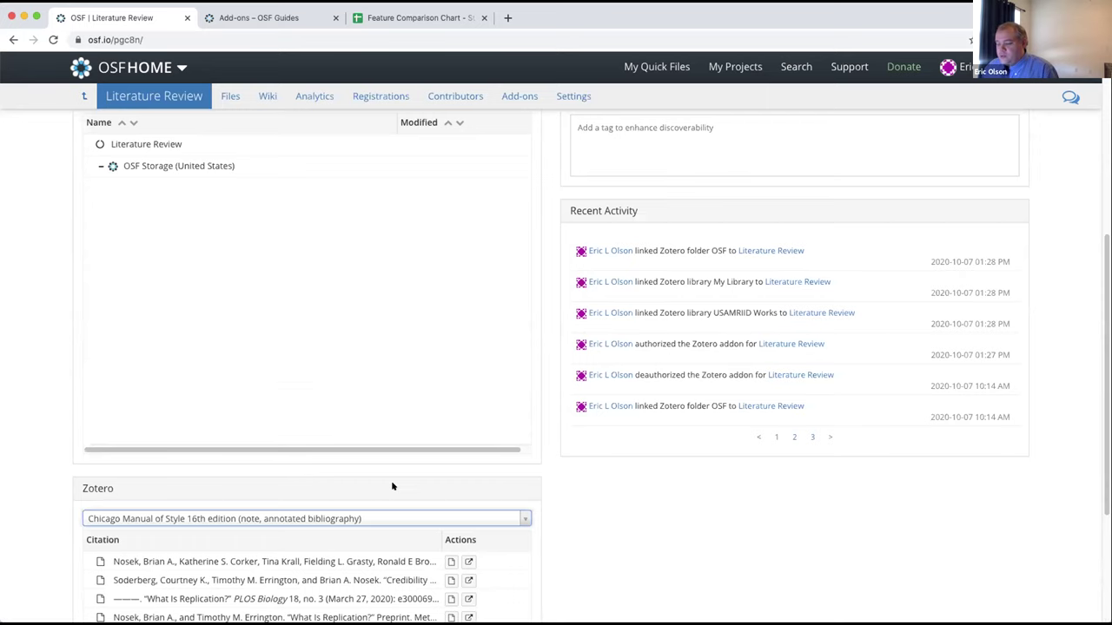
{"action": "scroll", "coordinate": [395, 477], "scroll_direction": "up", "scroll_amount": 3}
{"action": "scroll", "coordinate": [402, 464], "scroll_direction": "down", "scroll_amount": 3}
{"action": "scroll", "coordinate": [402, 489], "scroll_direction": "up", "scroll_amount": 5}
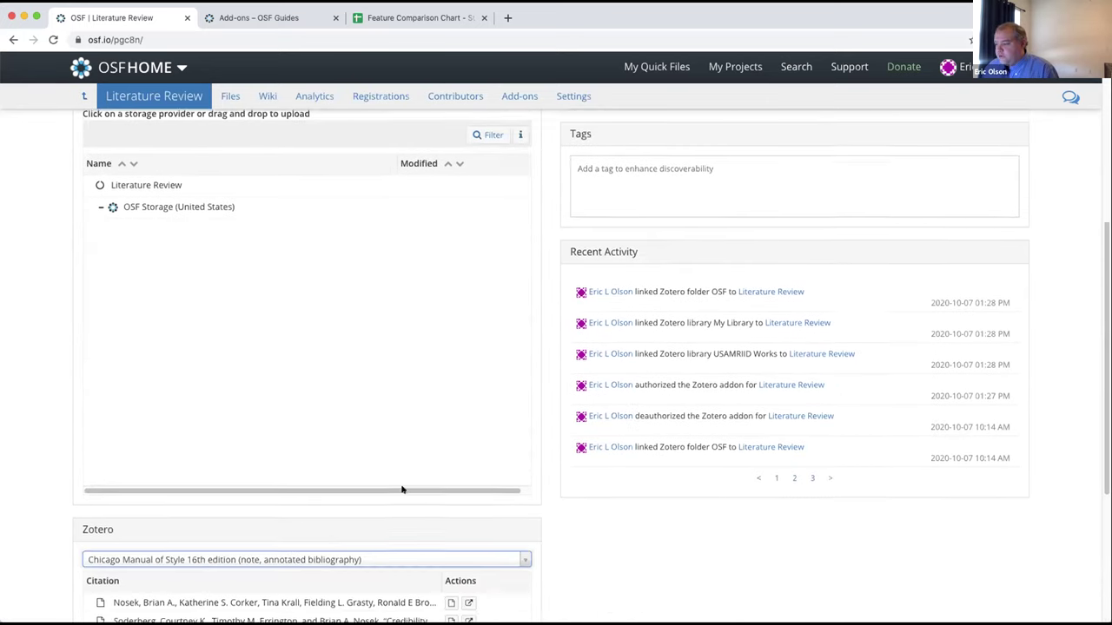
{"action": "scroll", "coordinate": [423, 447], "scroll_direction": "up", "scroll_amount": 3}
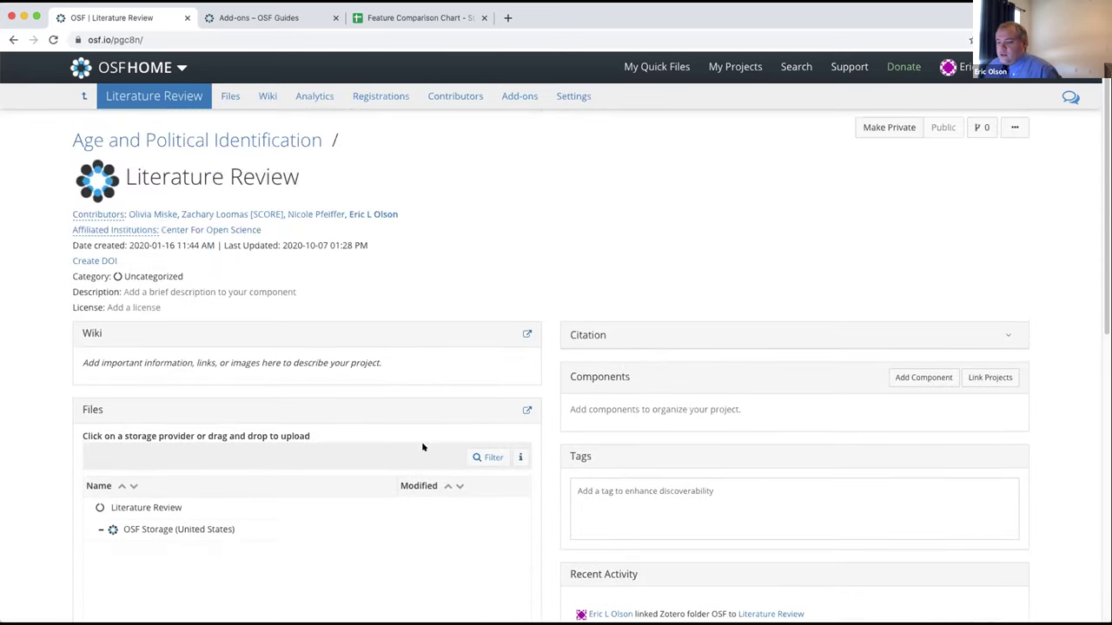
- Return from Literature Review to the parent project and open its Analysis Scripts component
{"action": "scroll", "coordinate": [452, 378], "scroll_direction": "down", "scroll_amount": 8}
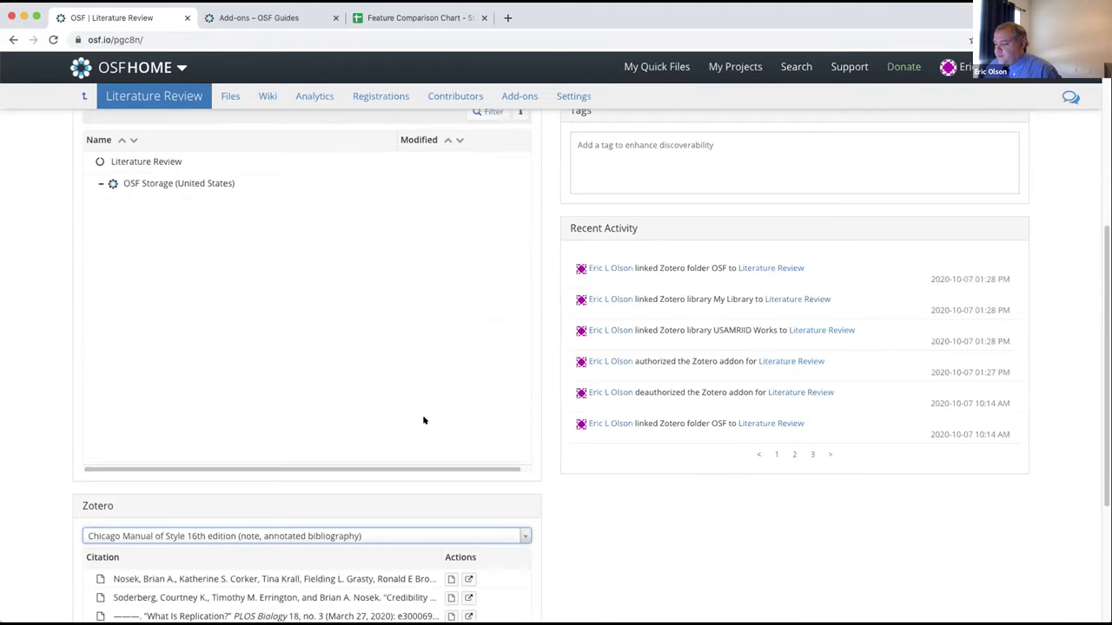
{"action": "scroll", "coordinate": [422, 419], "scroll_direction": "up", "scroll_amount": 8}
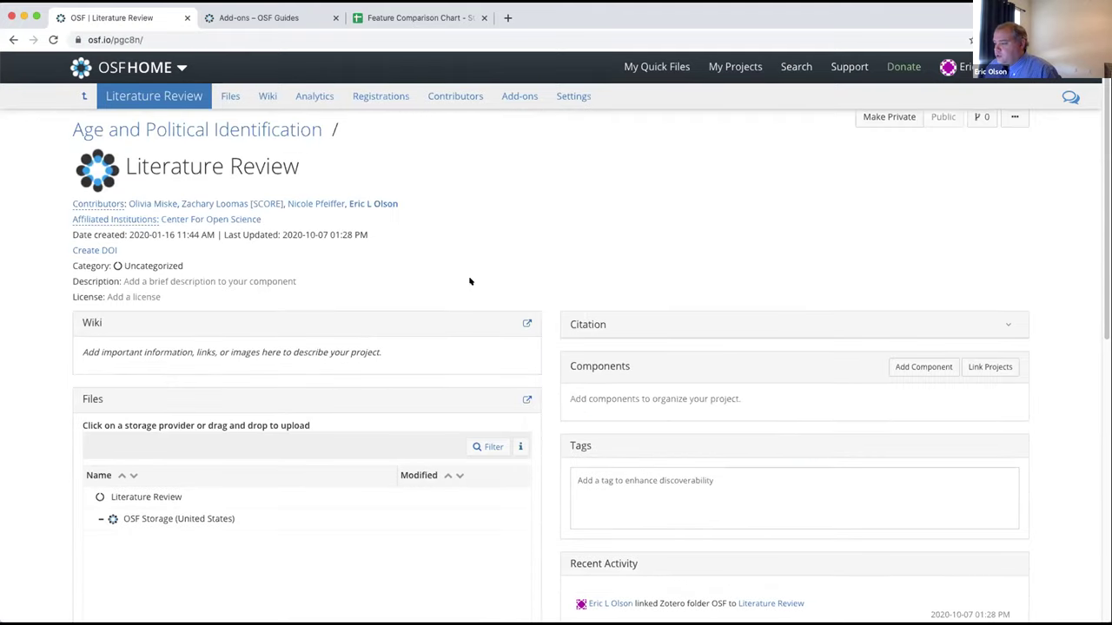
{"action": "left_click", "coordinate": [82, 95]}
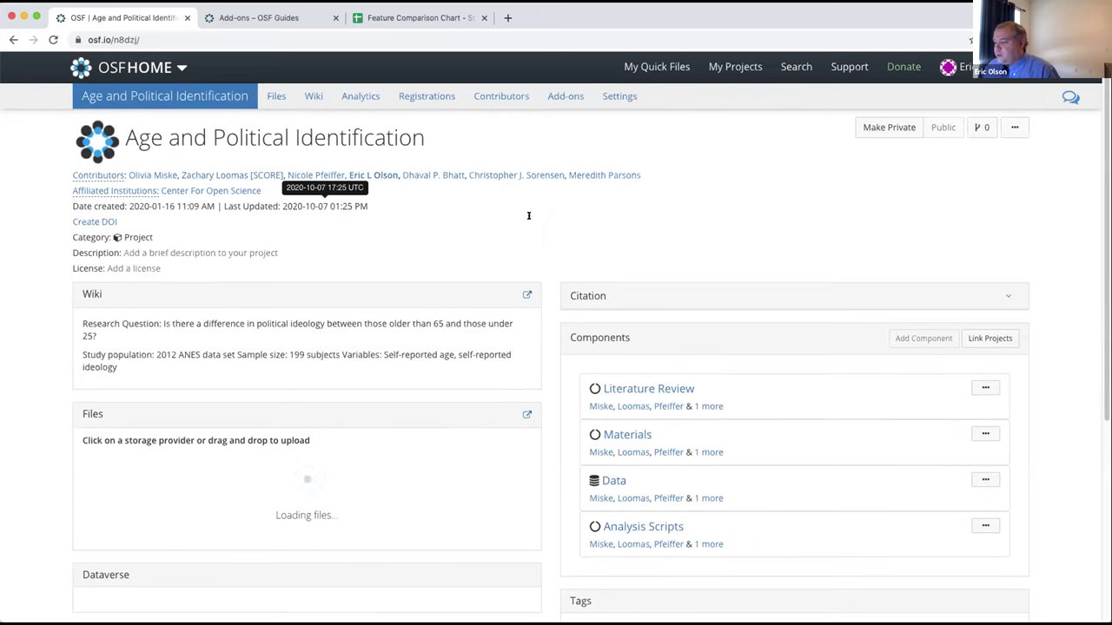
{"action": "scroll", "coordinate": [586, 351], "scroll_direction": "down", "scroll_amount": 1}
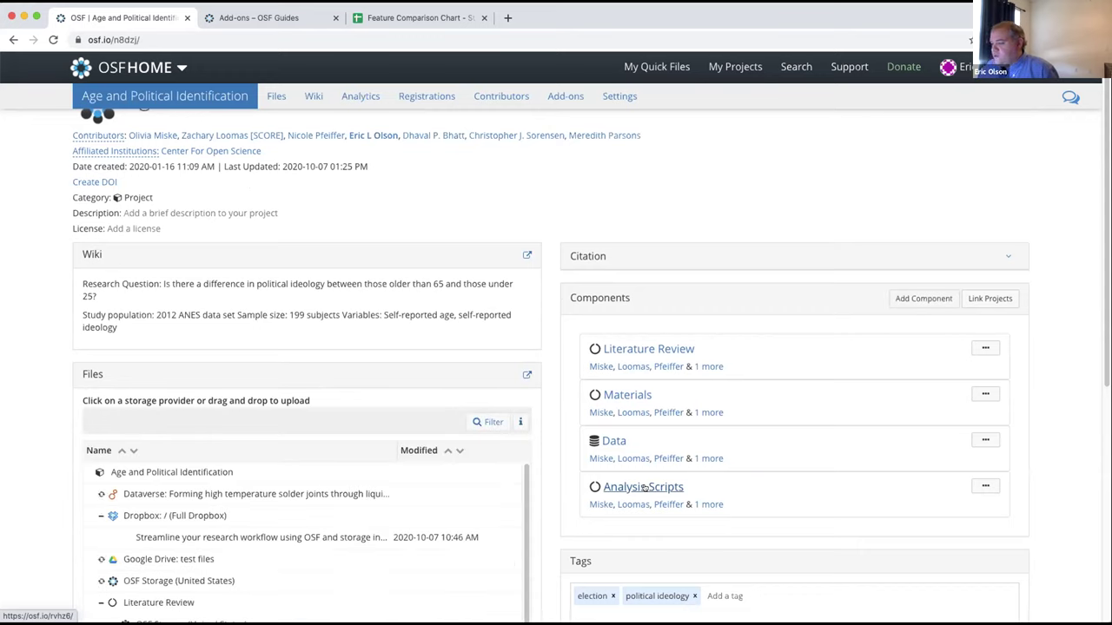
{"action": "left_click", "coordinate": [643, 488]}
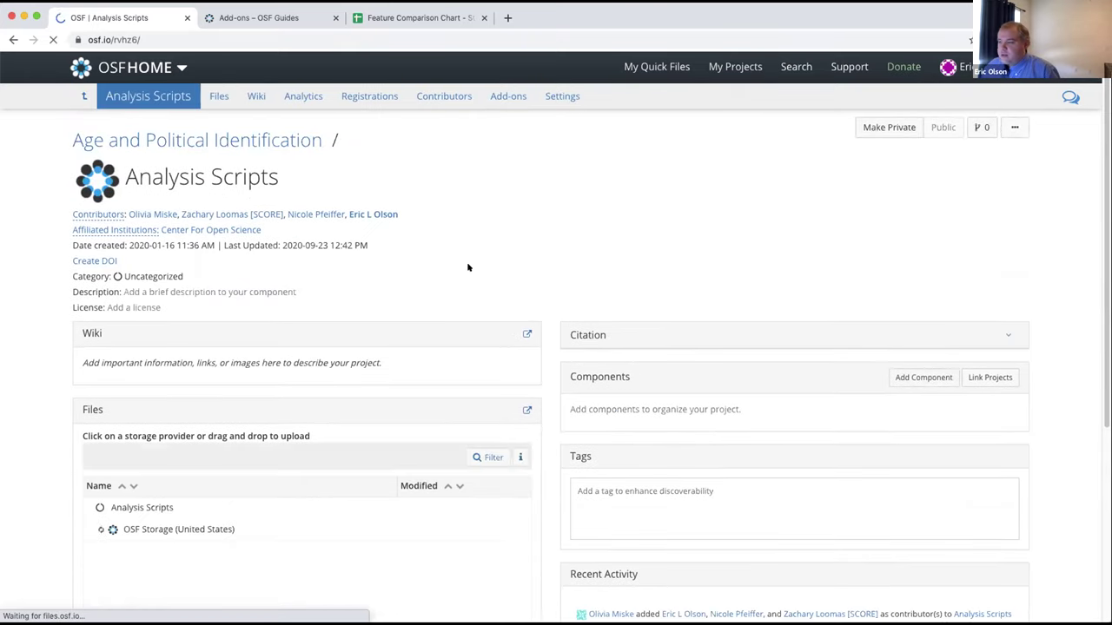
- Enable the GitHub add-on for the Analysis Scripts component and accept its terms
{"action": "left_click", "coordinate": [499, 95]}
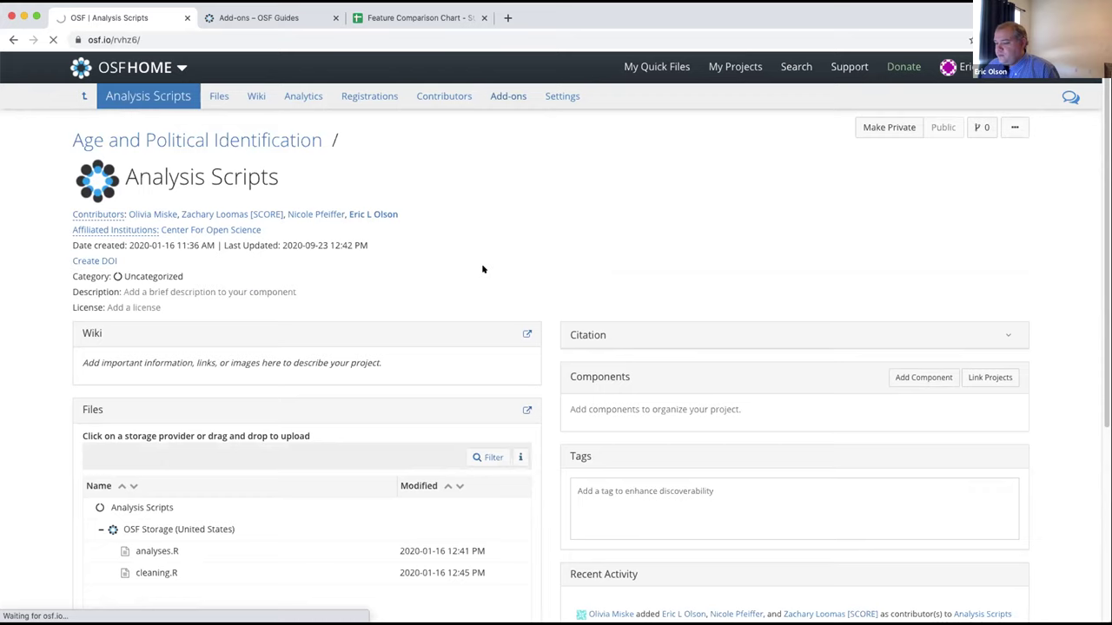
{"action": "scroll", "coordinate": [652, 322], "scroll_direction": "down", "scroll_amount": 3}
{"action": "scroll", "coordinate": [652, 322], "scroll_direction": "up", "scroll_amount": 1}
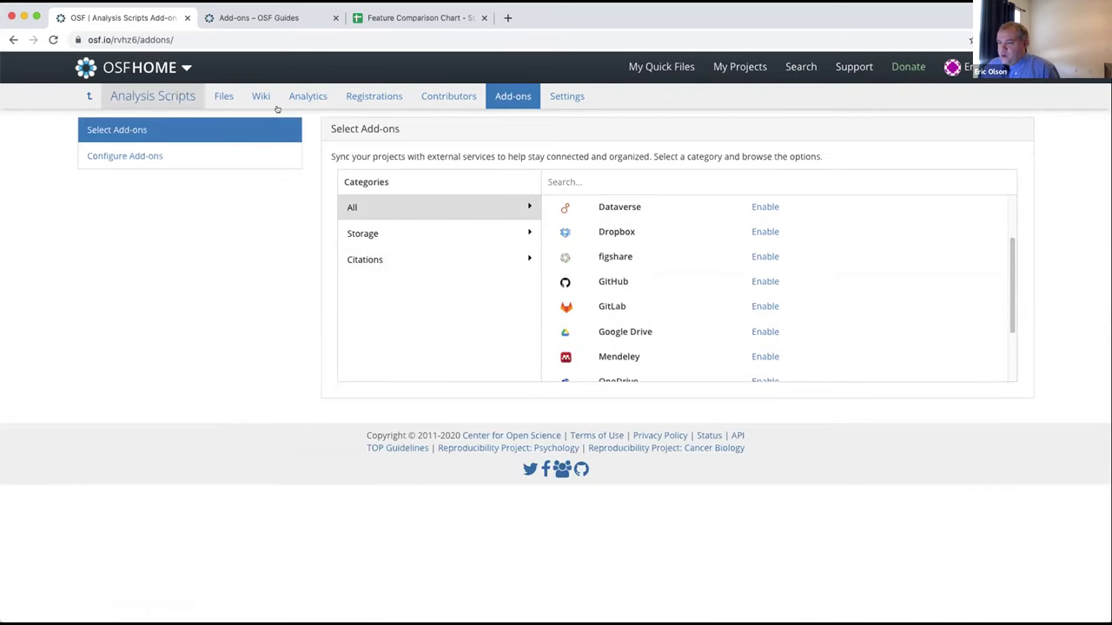
{"action": "scroll", "coordinate": [652, 299], "scroll_direction": "down", "scroll_amount": 2}
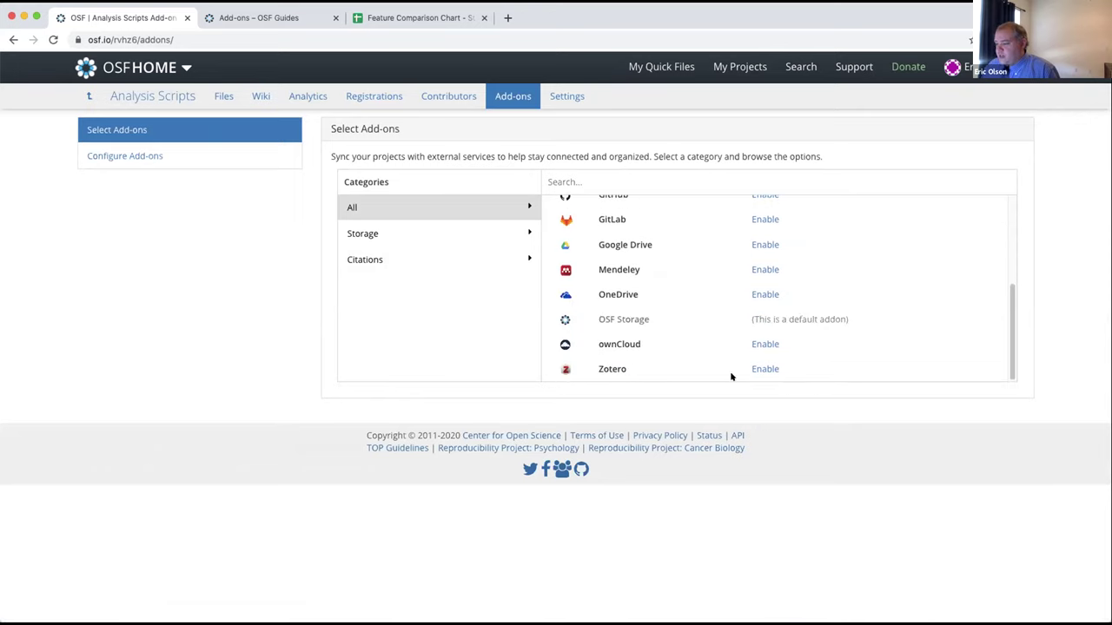
{"action": "scroll", "coordinate": [749, 294], "scroll_direction": "up", "scroll_amount": 1}
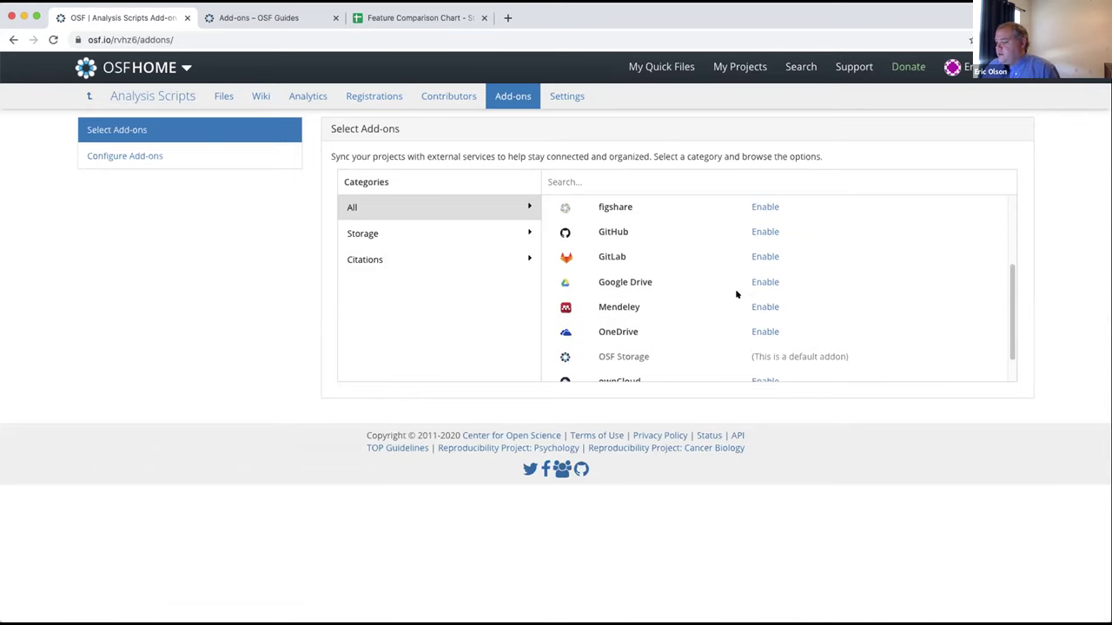
{"action": "left_click", "coordinate": [766, 232]}
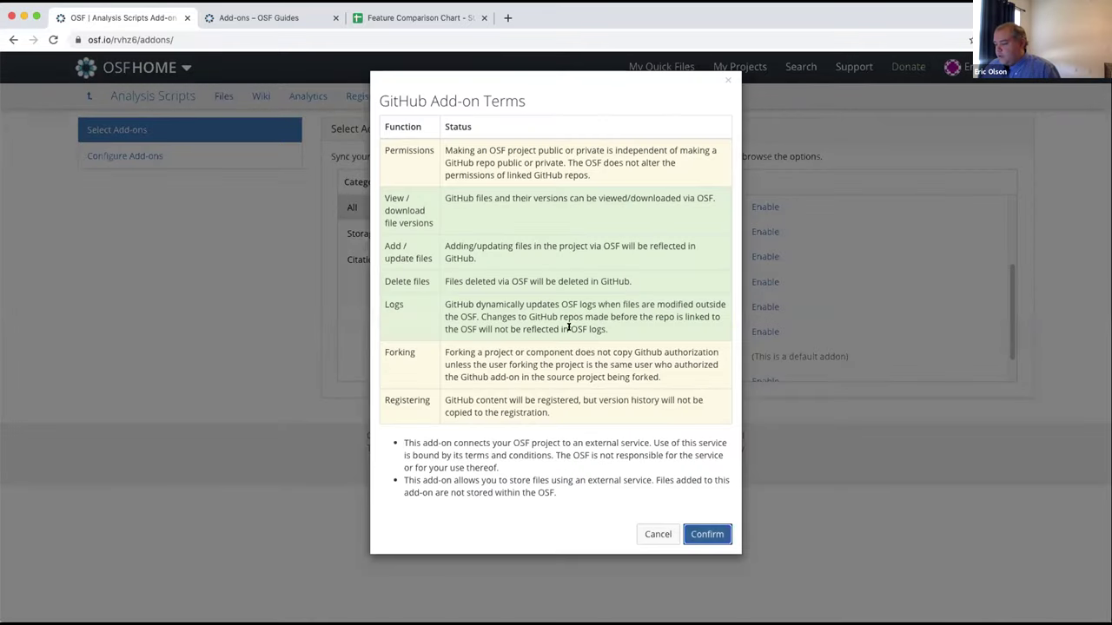
{"action": "left_click", "coordinate": [703, 536]}
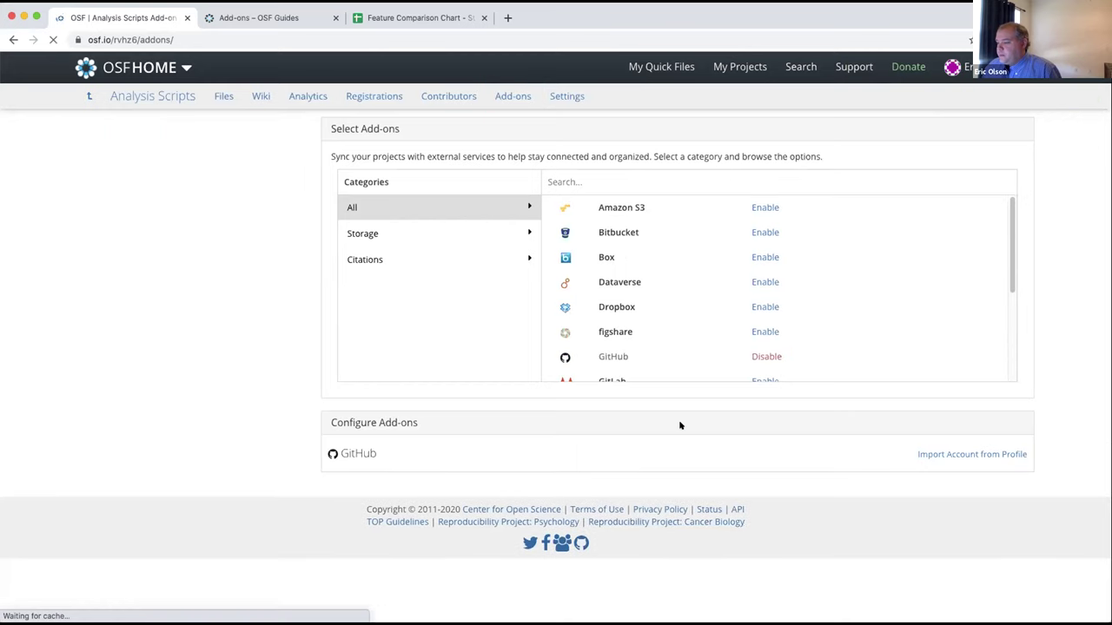
- Authorize the GitHub add-on by importing the GitHub account from the profile
{"action": "scroll", "coordinate": [822, 489], "scroll_direction": "down", "scroll_amount": 2}
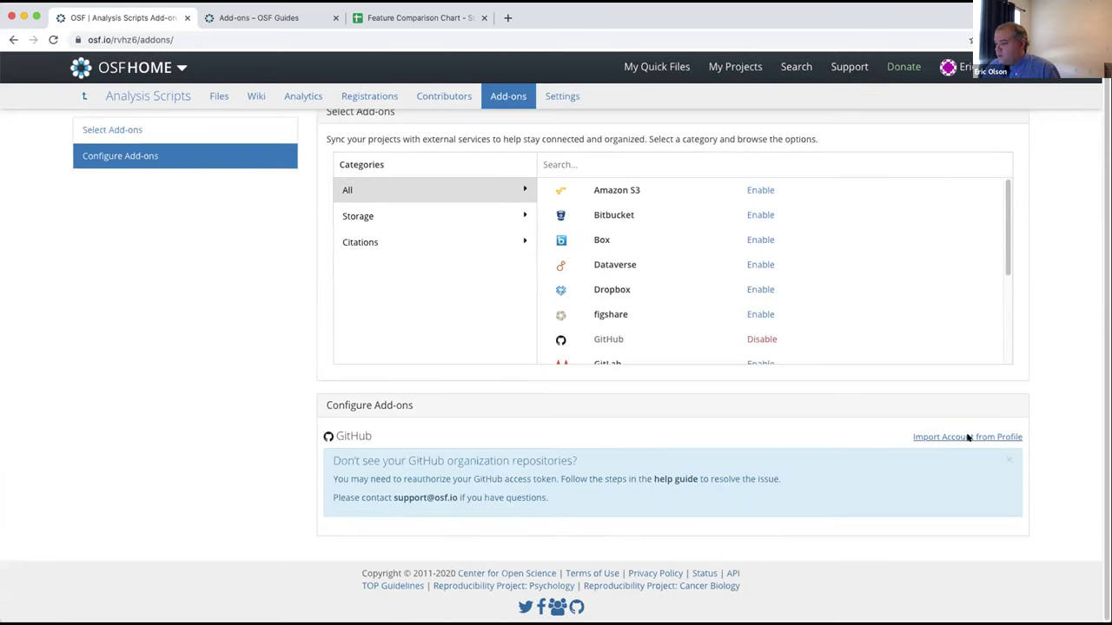
{"action": "left_click", "coordinate": [965, 437]}
{"action": "left_click", "coordinate": [655, 163]}
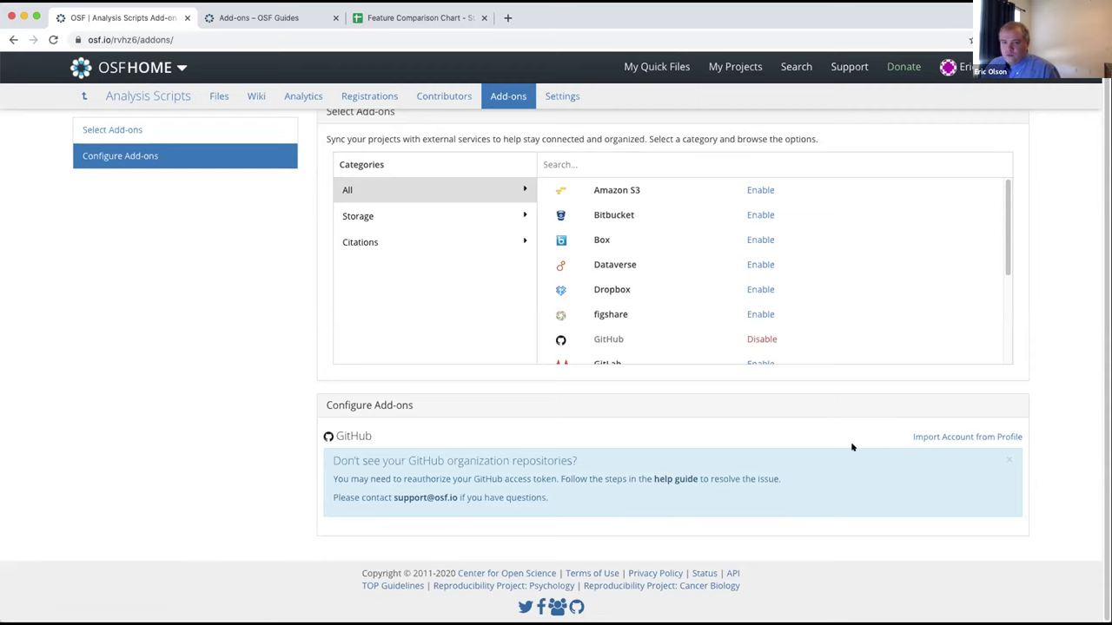
{"action": "left_click", "coordinate": [956, 435]}
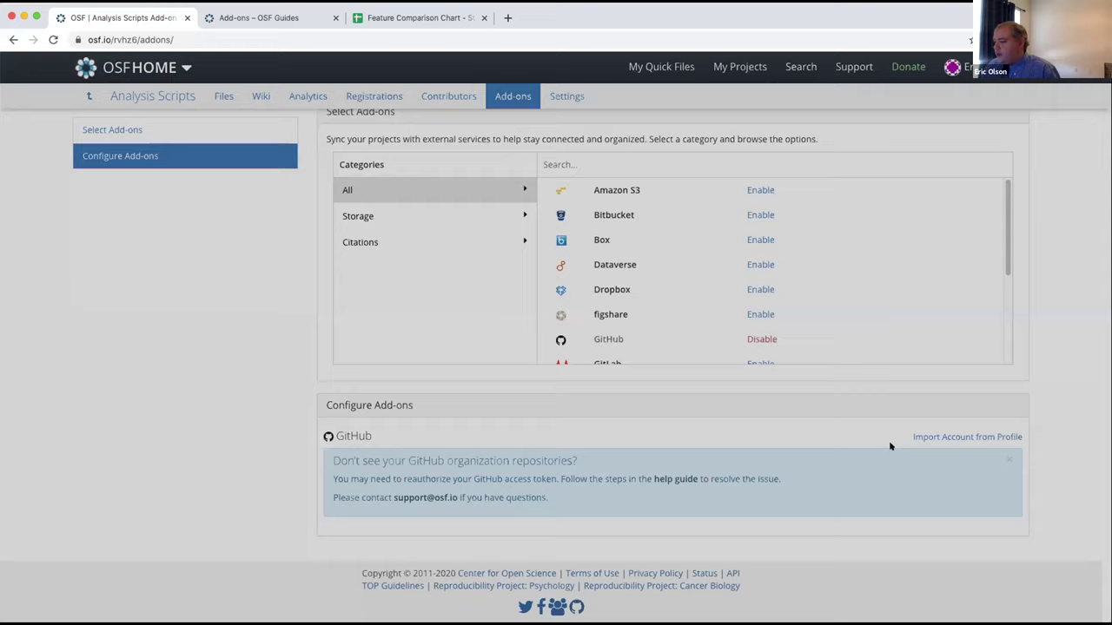
{"action": "left_click", "coordinate": [704, 162]}
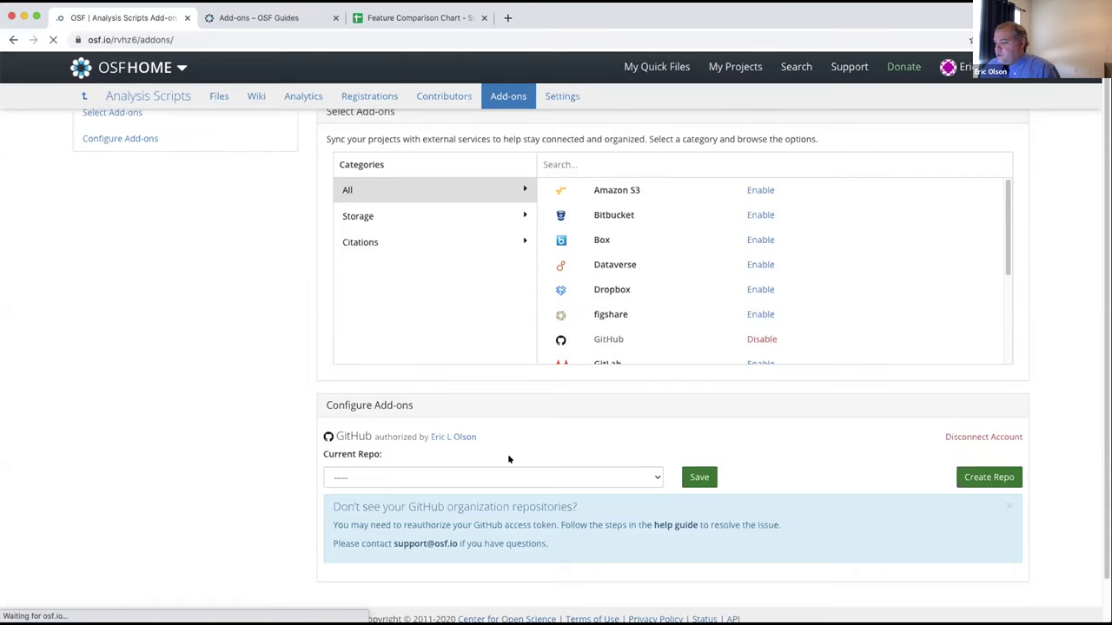
- Set the GitHub add-on's current repo to Age-Political-Identification and save it
{"action": "scroll", "coordinate": [521, 469], "scroll_direction": "down", "scroll_amount": 1}
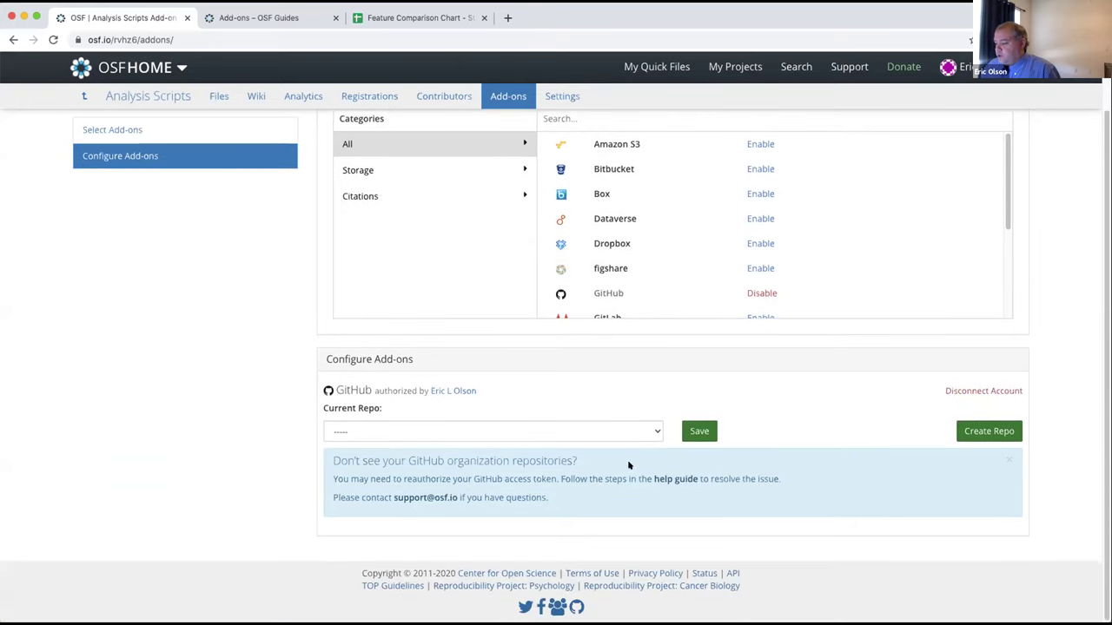
{"action": "left_click", "coordinate": [459, 431]}
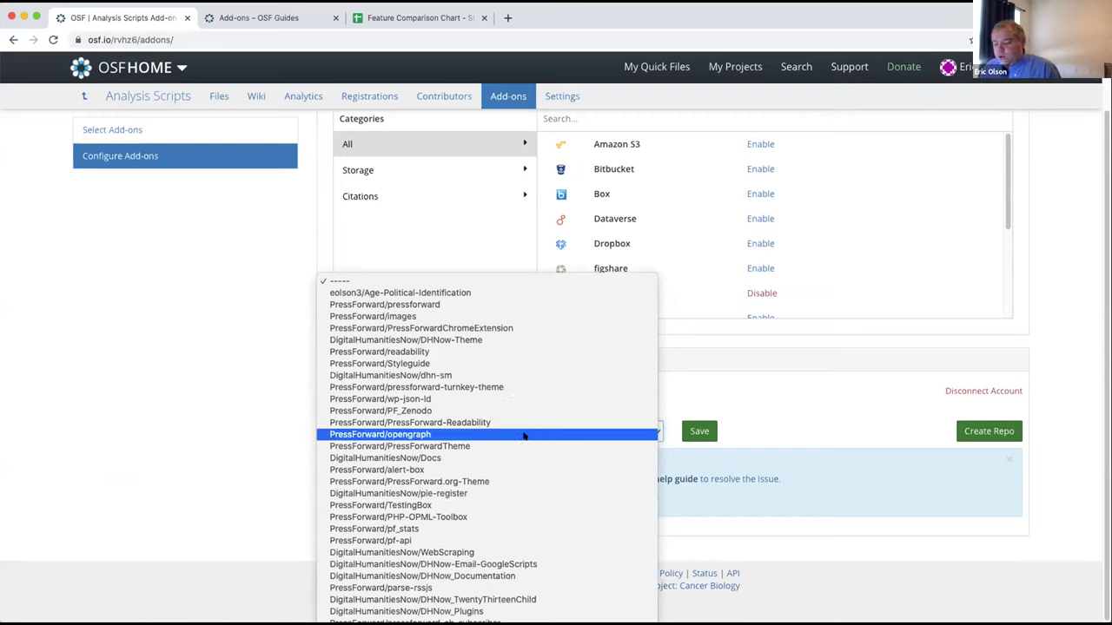
{"action": "left_click", "coordinate": [465, 293]}
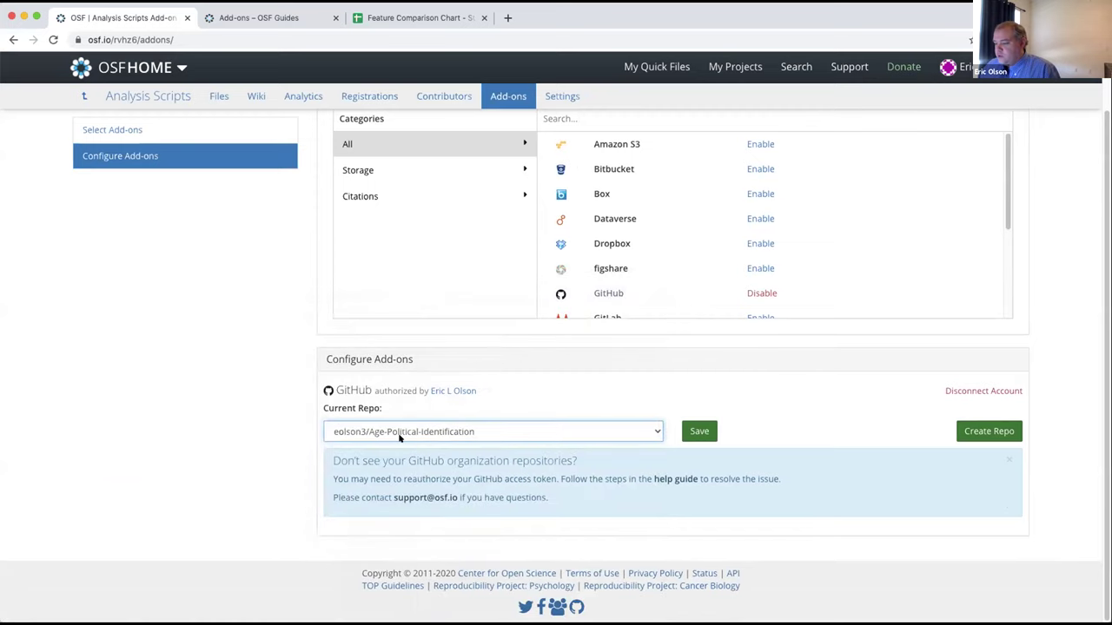
{"action": "left_click", "coordinate": [700, 431]}
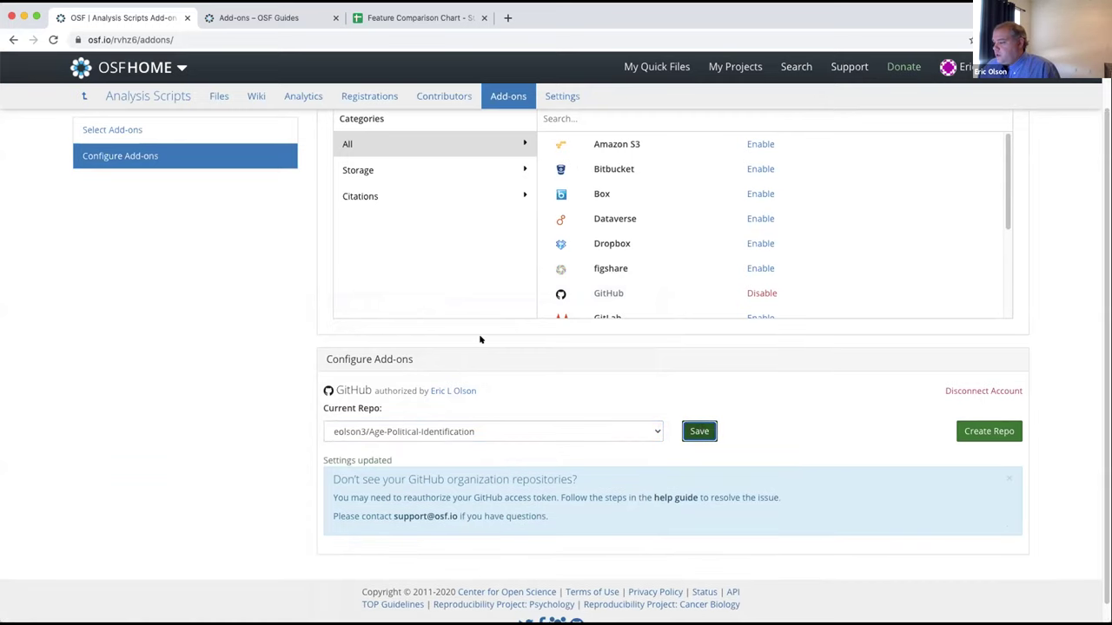
- Open the Analysis Scripts overview and look through the linked GitHub repository's files in the Files section
{"action": "scroll", "coordinate": [489, 335], "scroll_direction": "up", "scroll_amount": 2}
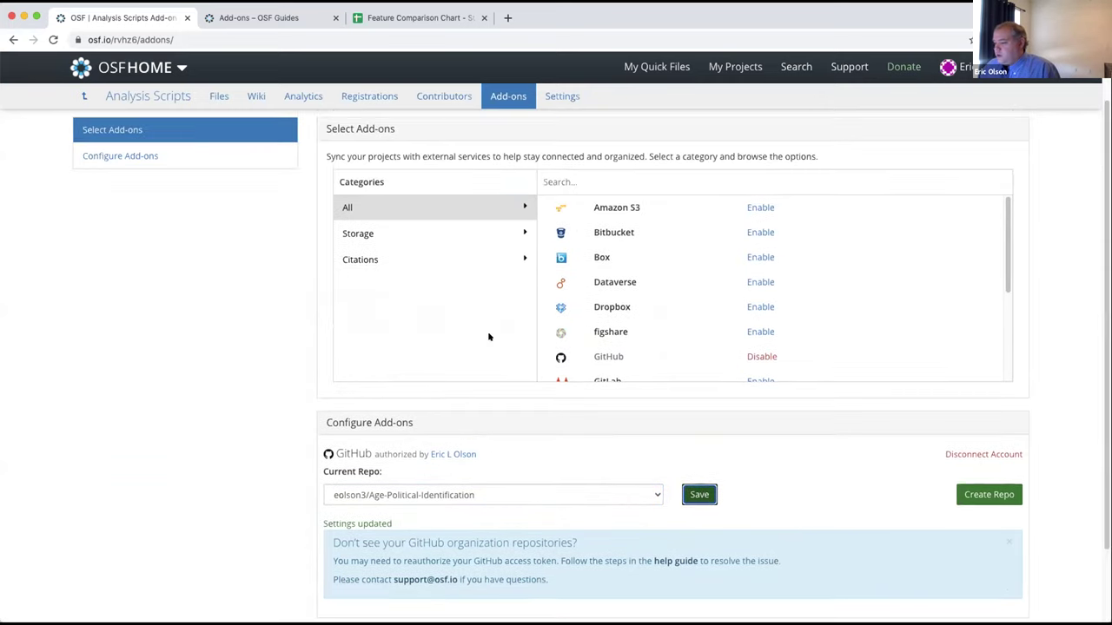
{"action": "left_click", "coordinate": [151, 98]}
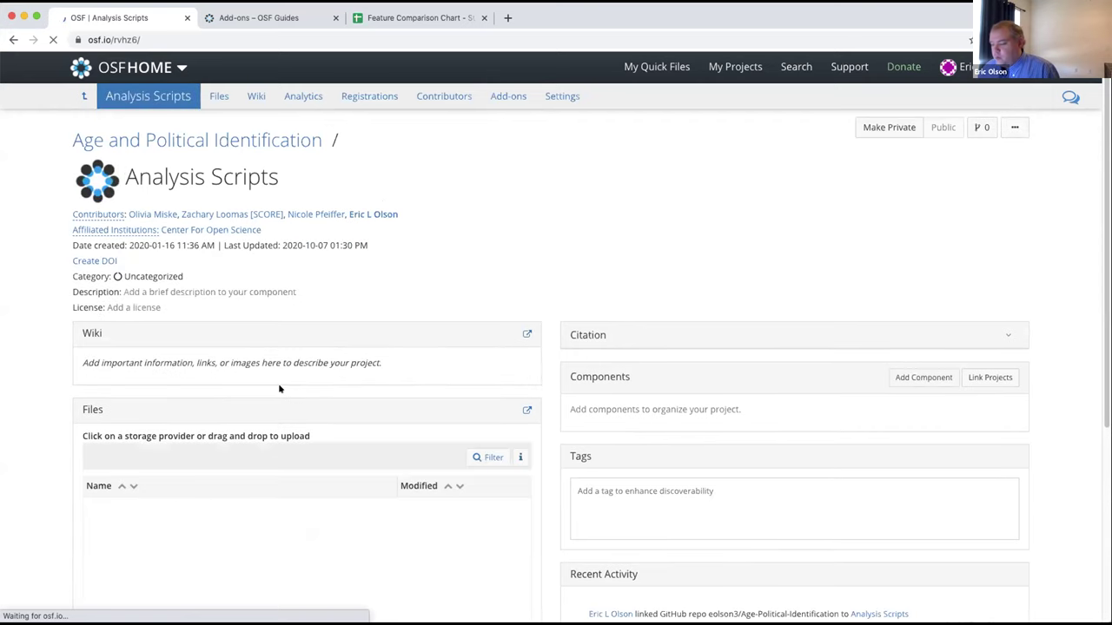
{"action": "scroll", "coordinate": [276, 393], "scroll_direction": "down", "scroll_amount": 2}
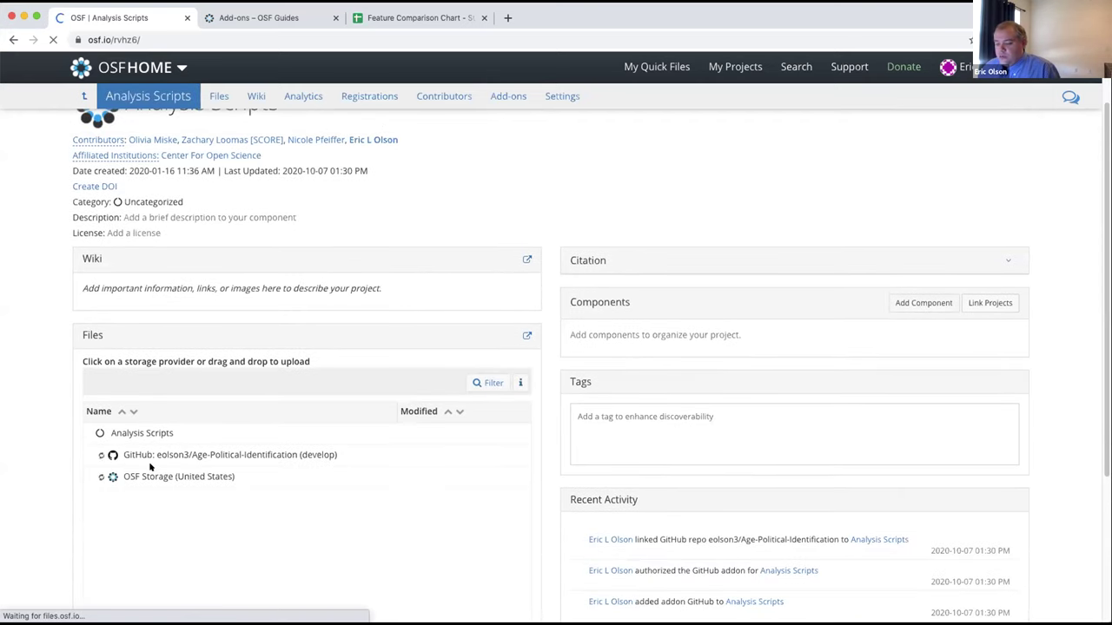
{"action": "left_click", "coordinate": [129, 454]}
{"action": "scroll", "coordinate": [87, 475], "scroll_direction": "down", "scroll_amount": 2}
{"action": "scroll", "coordinate": [49, 471], "scroll_direction": "down", "scroll_amount": 4}
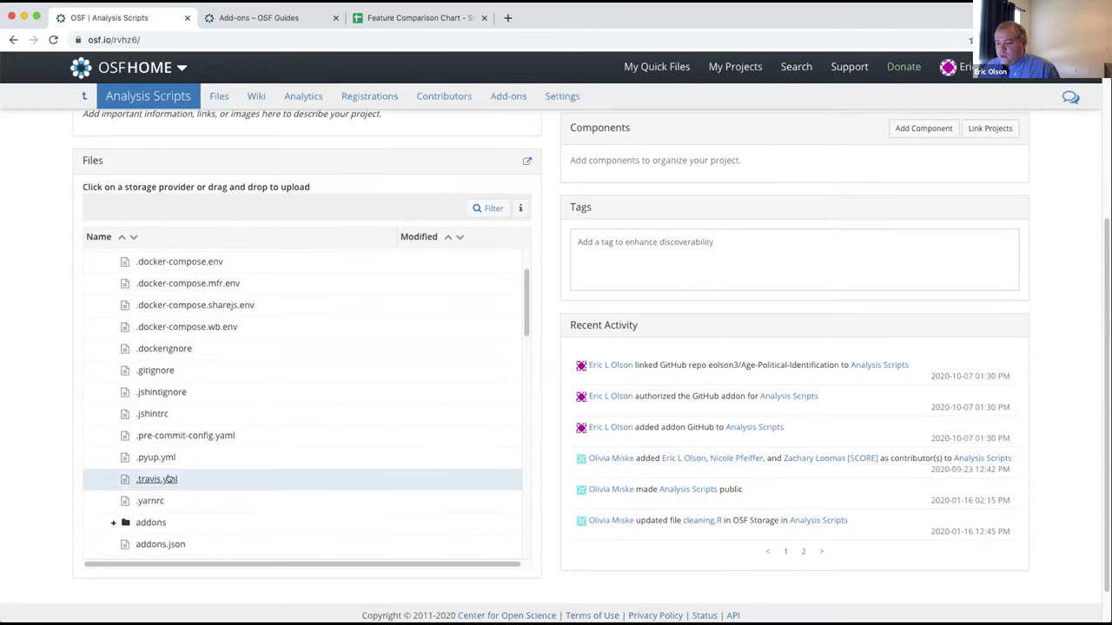
{"action": "scroll", "coordinate": [168, 479], "scroll_direction": "up", "scroll_amount": 2}
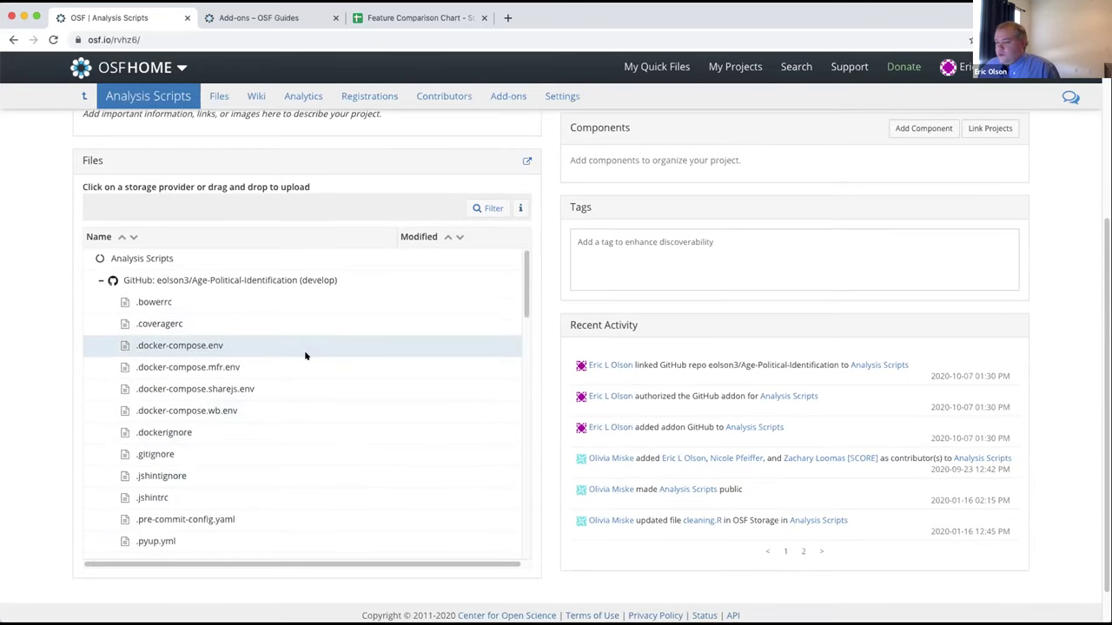
{"action": "scroll", "coordinate": [305, 355], "scroll_direction": "up", "scroll_amount": 1}
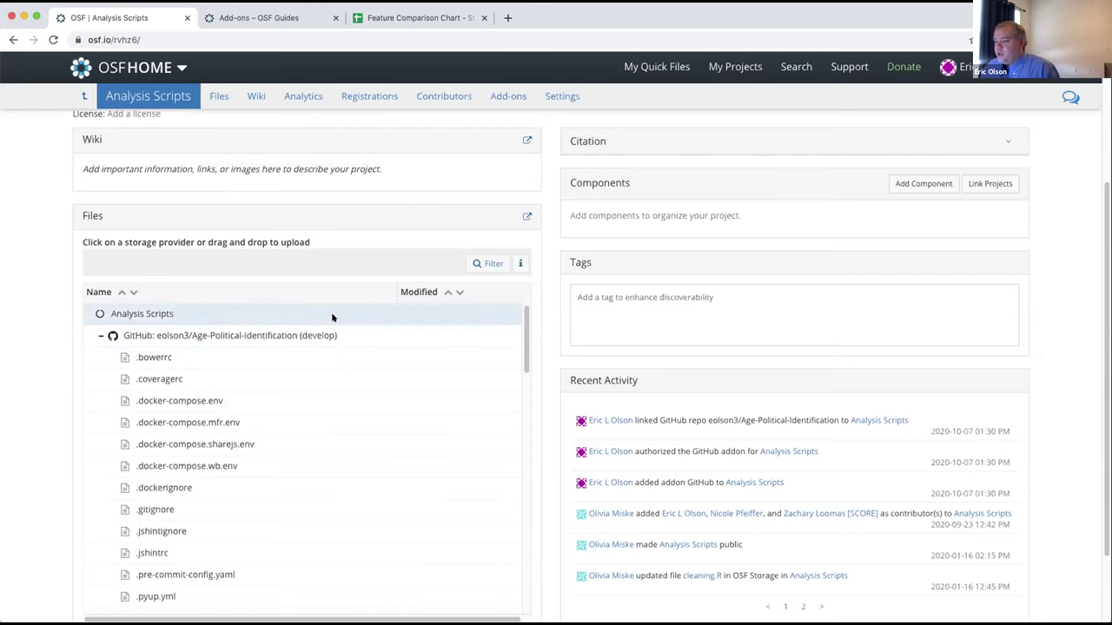
{"action": "scroll", "coordinate": [287, 319], "scroll_direction": "up", "scroll_amount": 1}
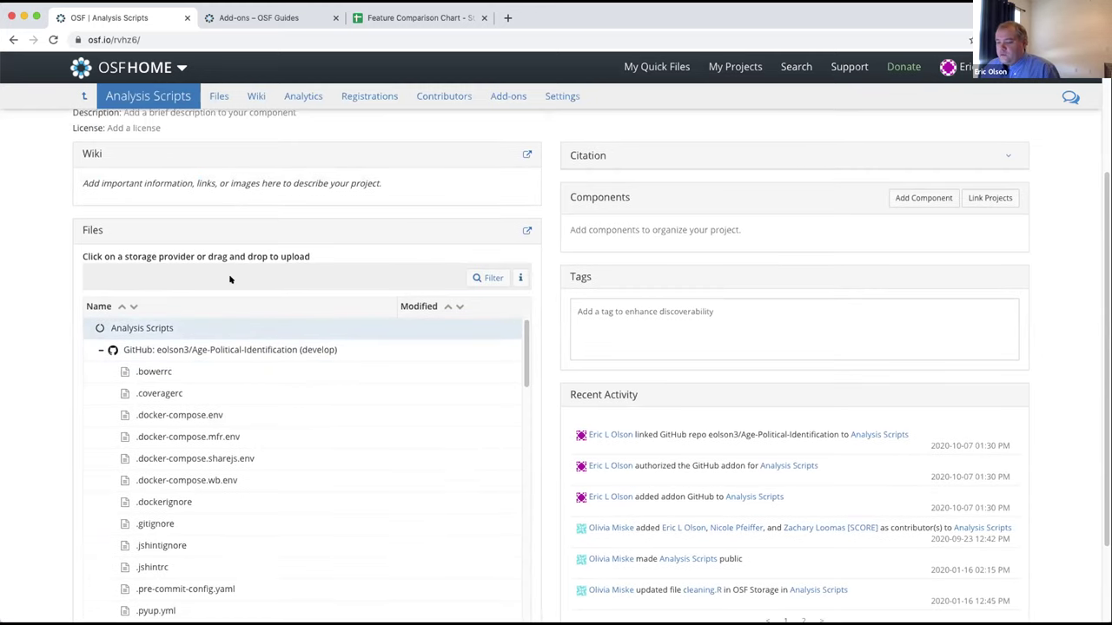
{"action": "scroll", "coordinate": [350, 203], "scroll_direction": "up", "scroll_amount": 3}
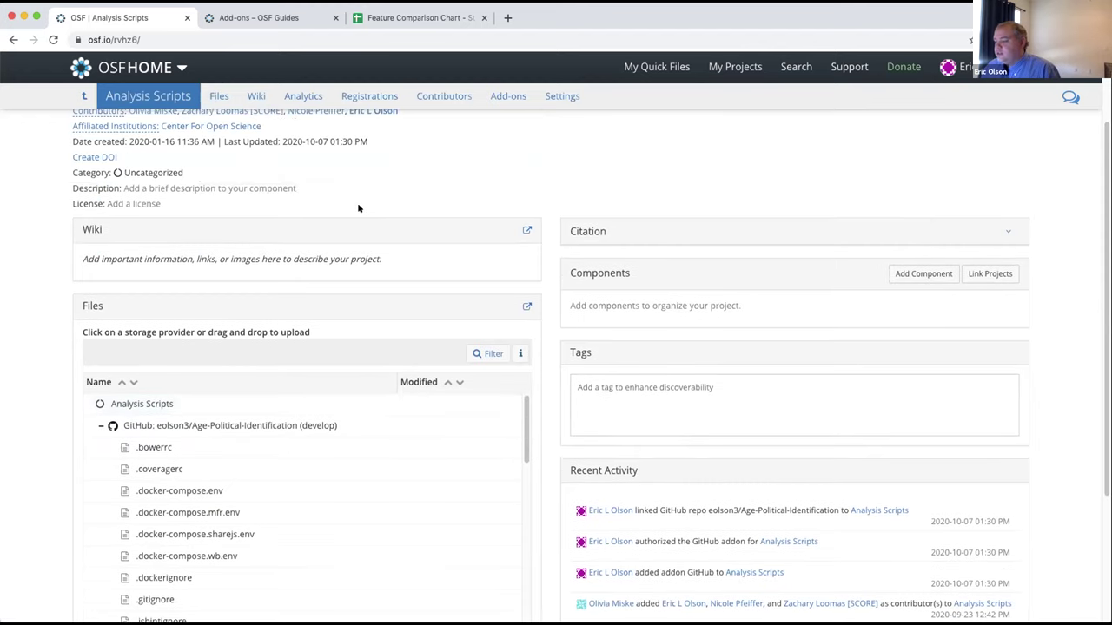
{"action": "scroll", "coordinate": [358, 206], "scroll_direction": "up", "scroll_amount": 3}
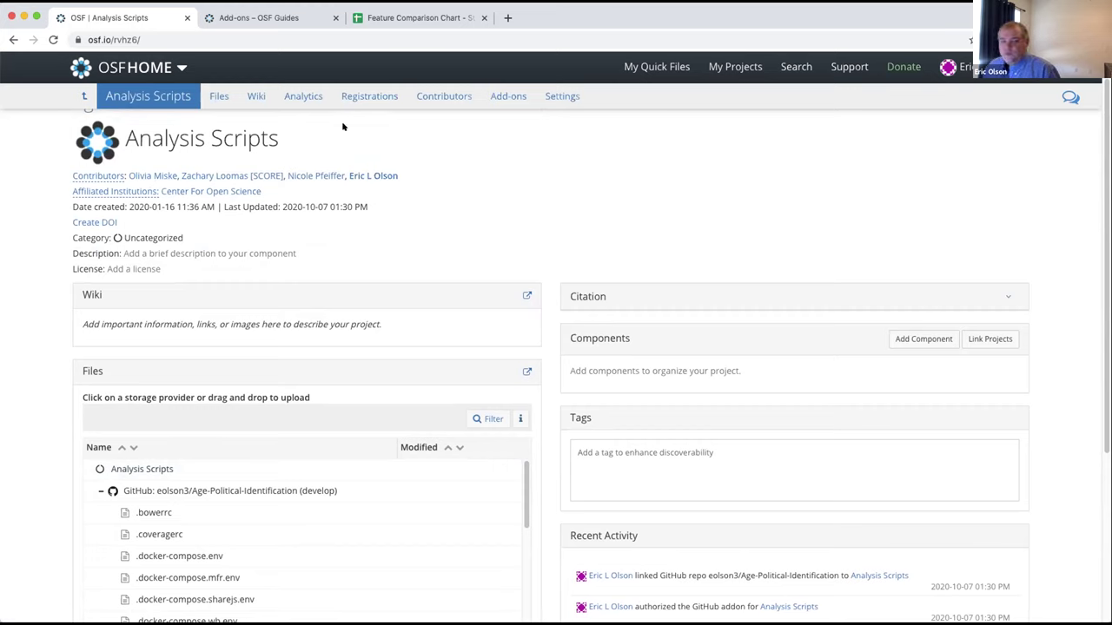
- Return to the parent project and open its Data component
{"action": "left_click", "coordinate": [83, 96]}
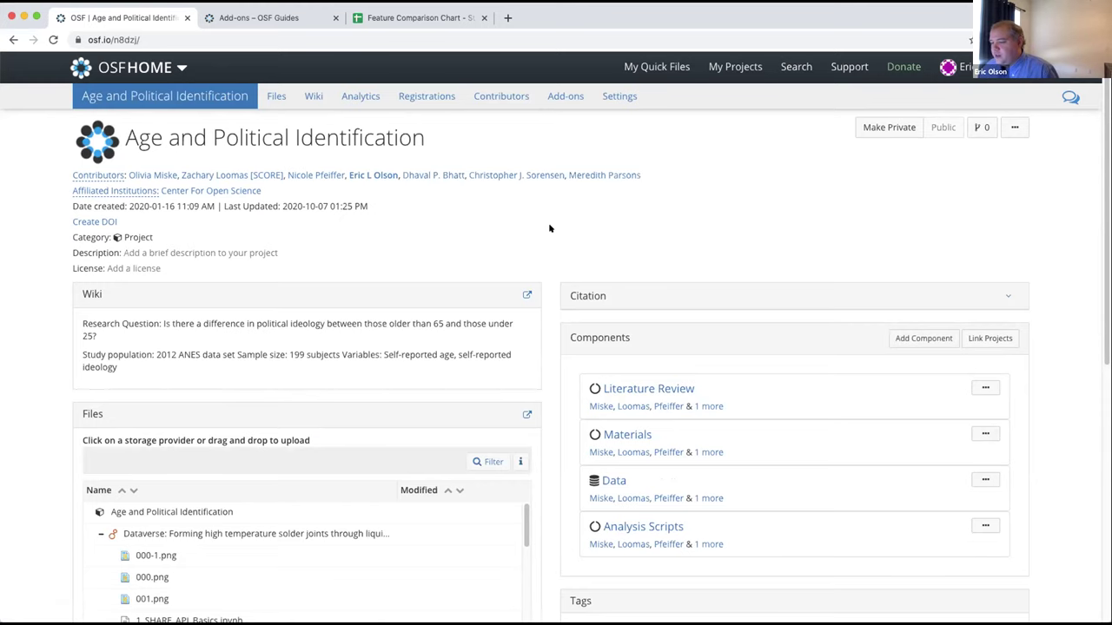
{"action": "scroll", "coordinate": [556, 231], "scroll_direction": "down", "scroll_amount": 1}
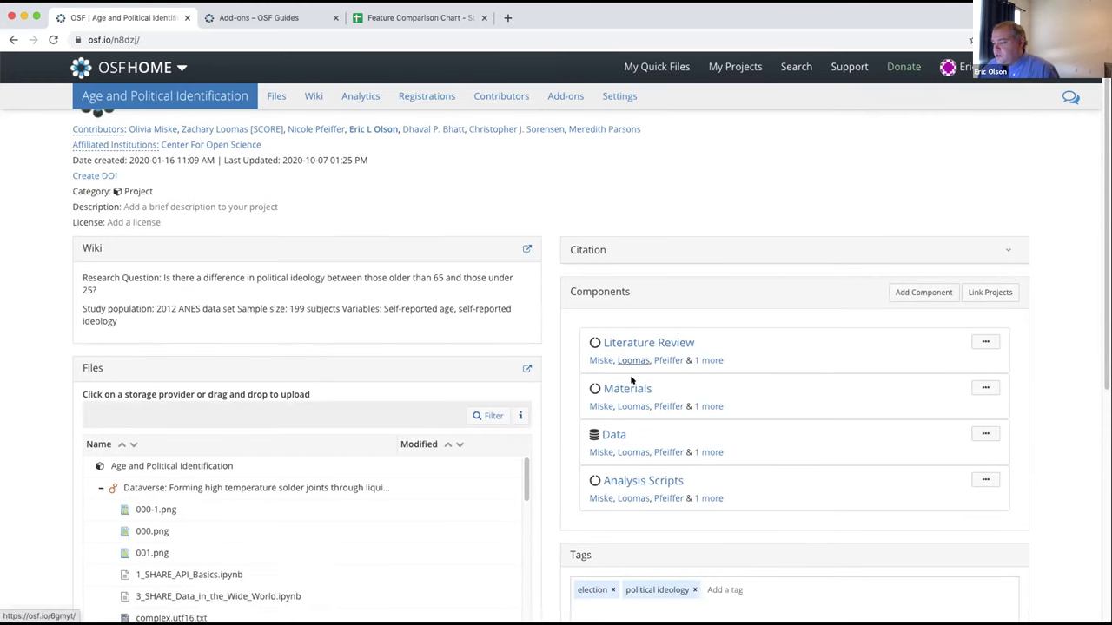
{"action": "left_click", "coordinate": [613, 435]}
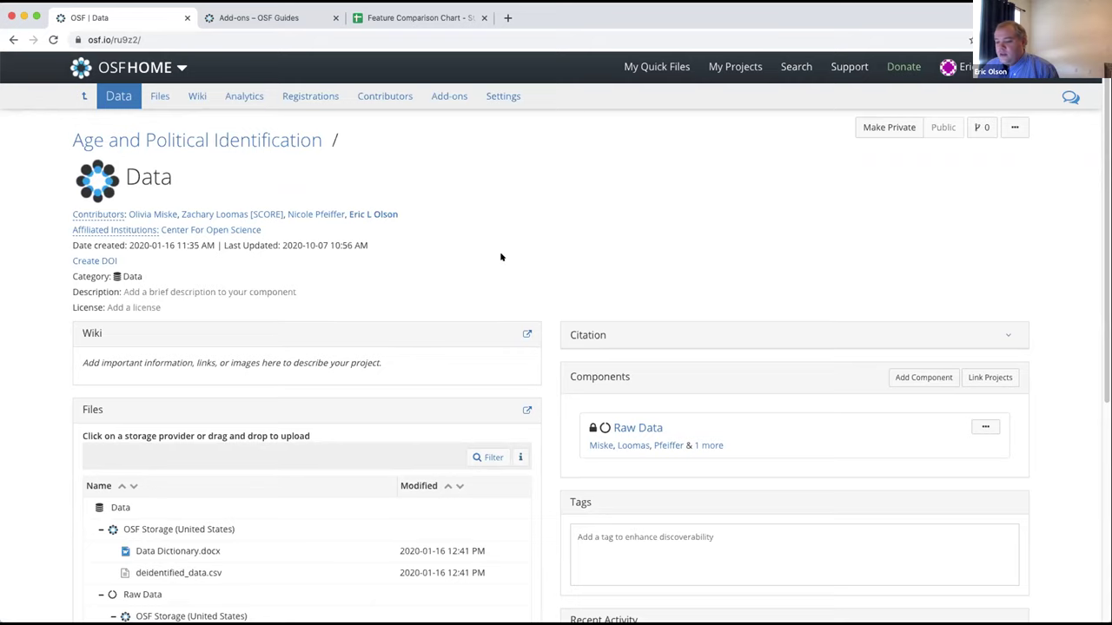
{"action": "scroll", "coordinate": [501, 257], "scroll_direction": "down", "scroll_amount": 1}
{"action": "scroll", "coordinate": [500, 258], "scroll_direction": "up", "scroll_amount": 1}
- Enable the Amazon S3 add-on for the Data component and accept its terms
{"action": "left_click", "coordinate": [448, 97]}
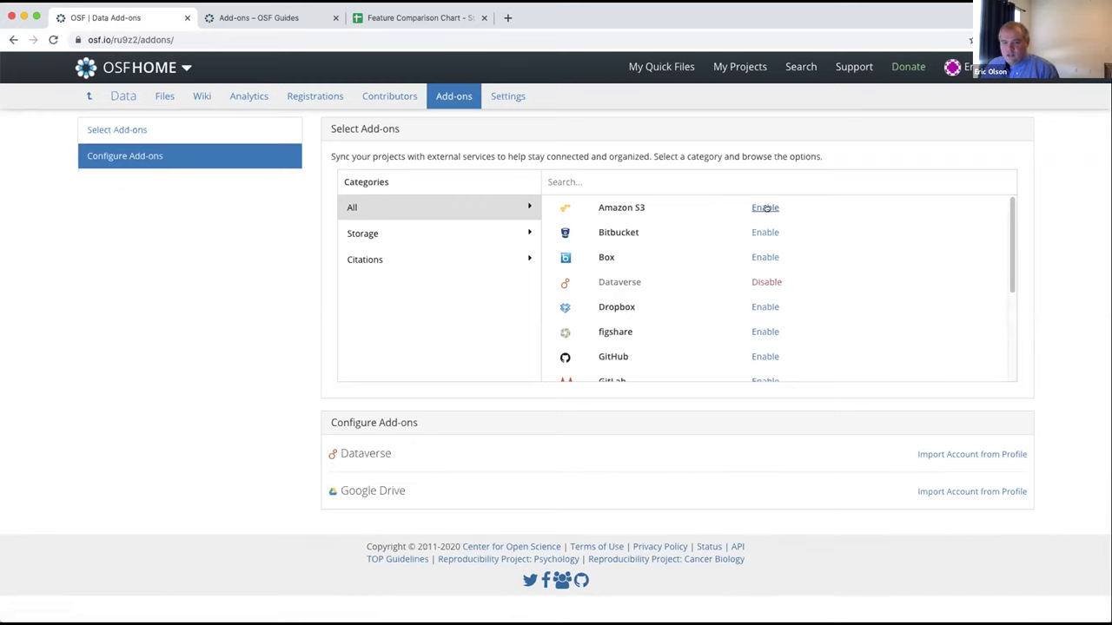
{"action": "left_click", "coordinate": [768, 207]}
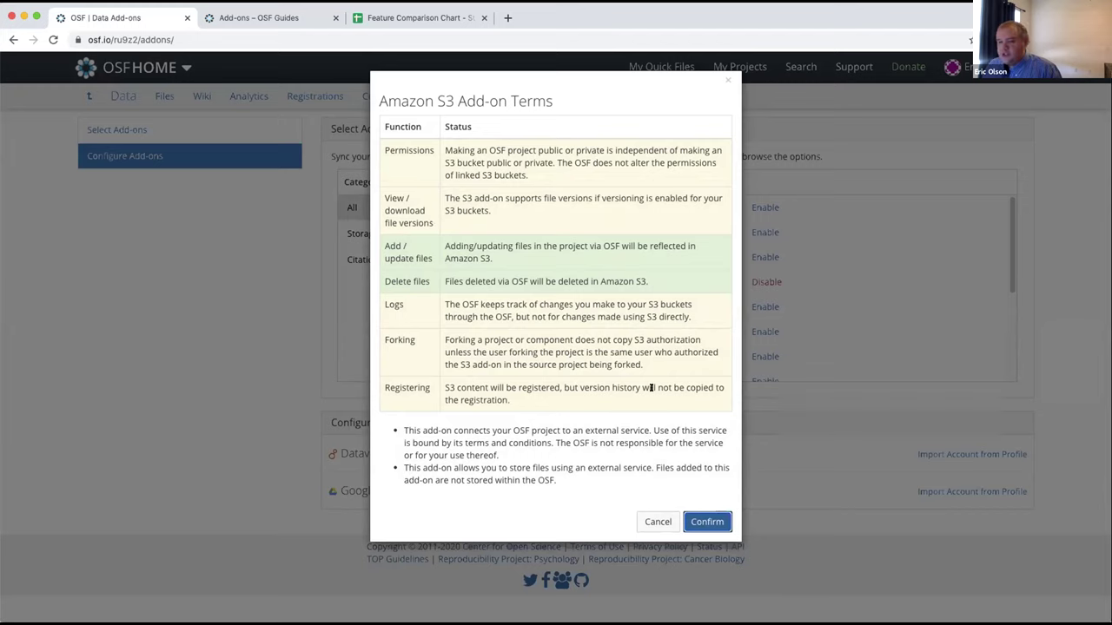
{"action": "left_click", "coordinate": [704, 522]}
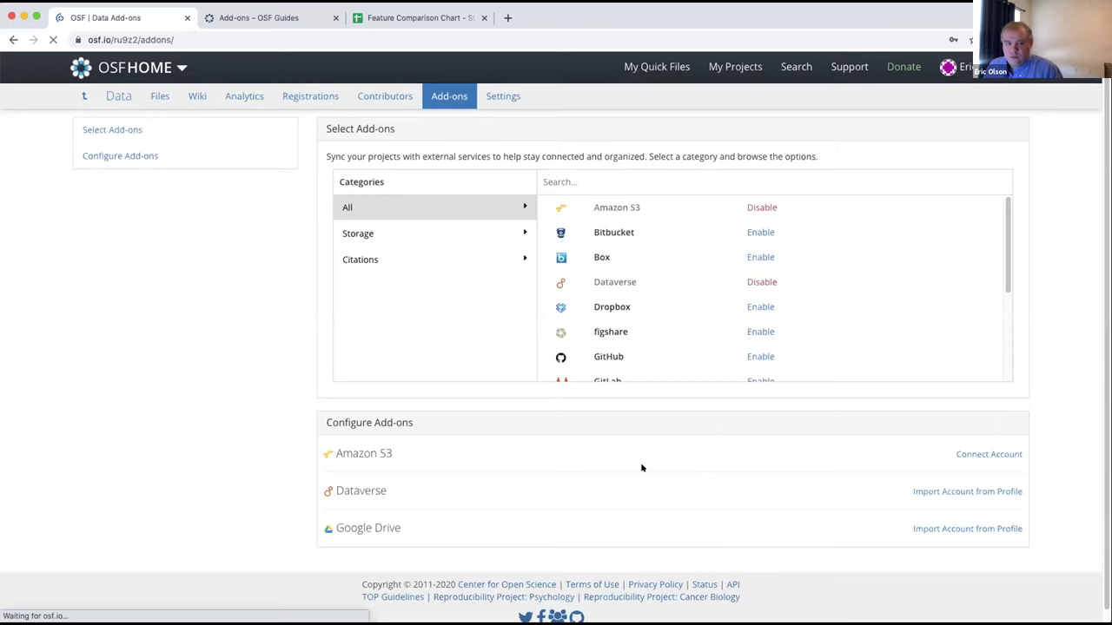
- Connect the Amazon S3 account using the prefilled access key and secret key, and import it into the Data component
{"action": "left_click", "coordinate": [970, 455]}
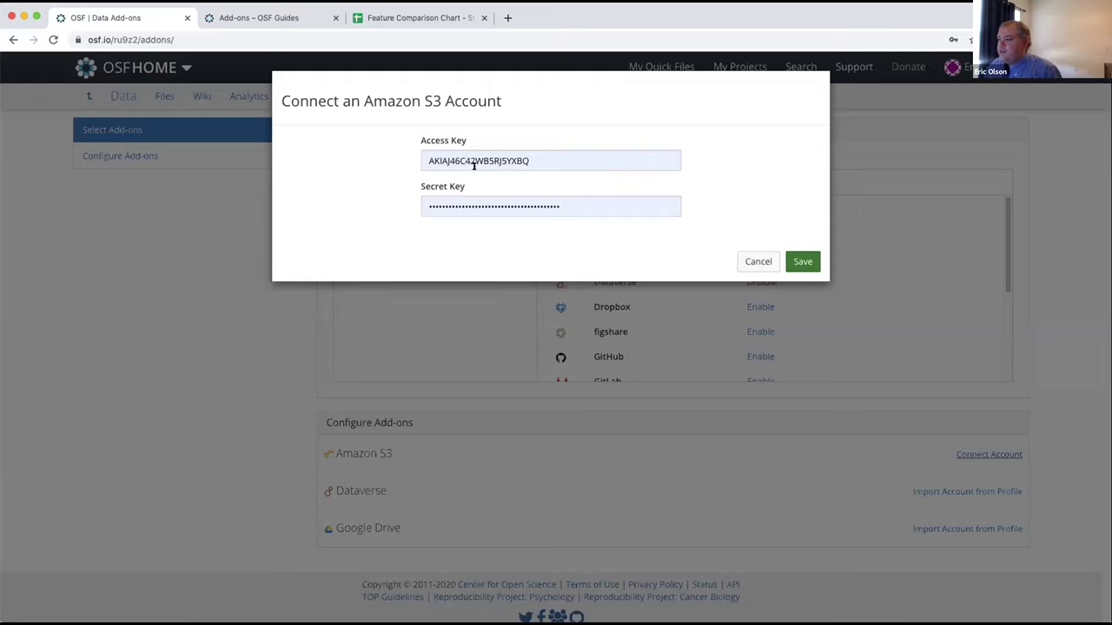
{"action": "left_click_drag", "start_coordinate": [566, 159], "coordinate": [419, 159]}
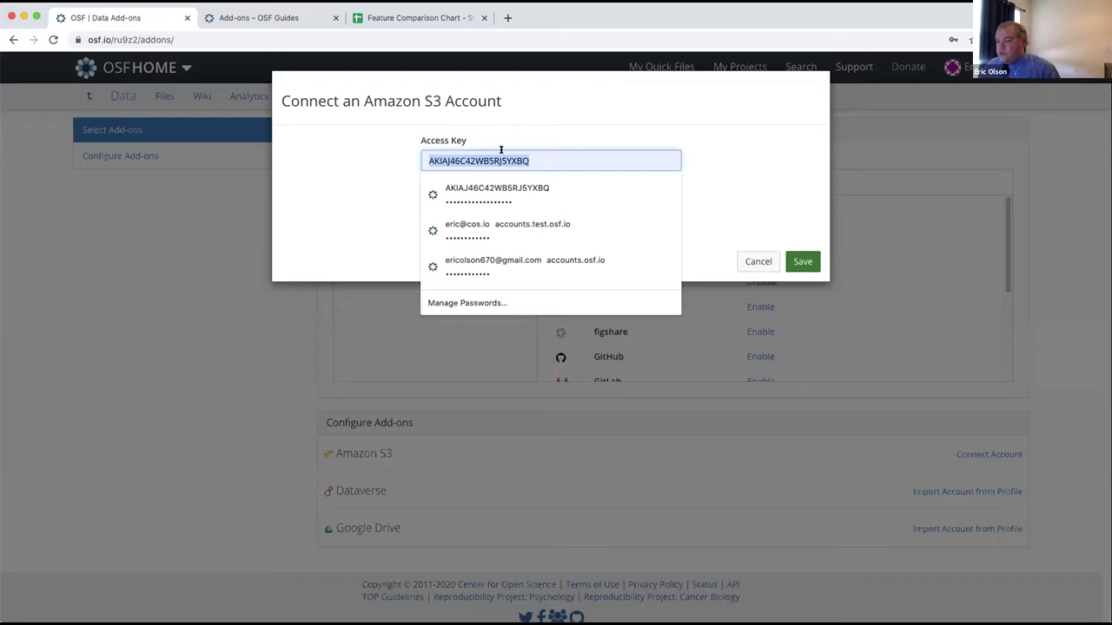
{"action": "left_click", "coordinate": [480, 130]}
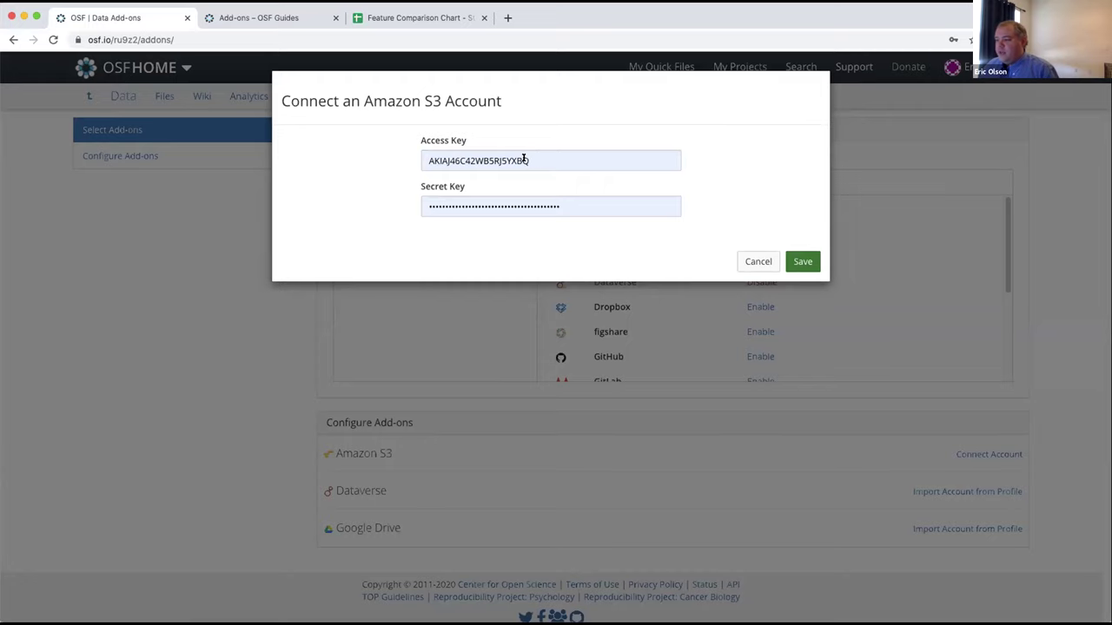
{"action": "left_click", "coordinate": [524, 159]}
{"action": "left_click", "coordinate": [609, 199]}
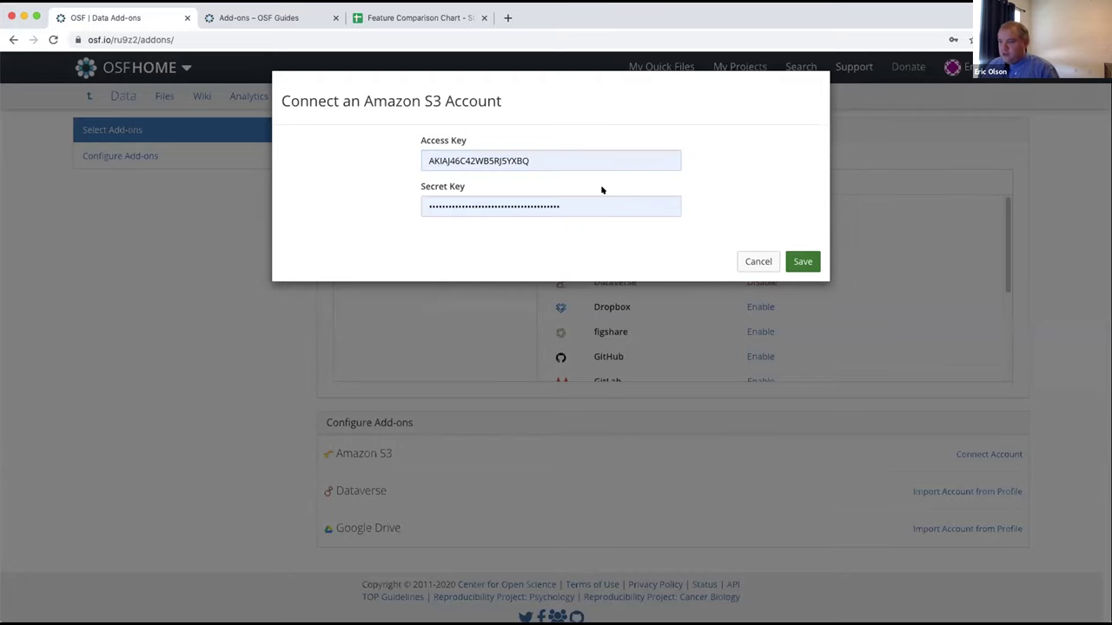
{"action": "double_click", "coordinate": [560, 155]}
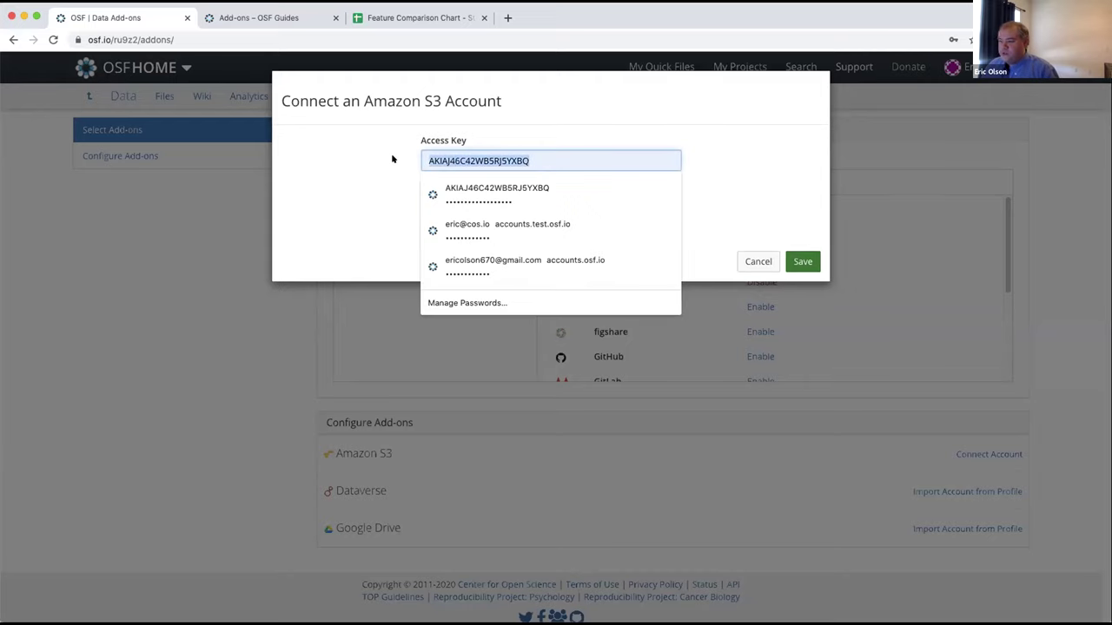
{"action": "left_click", "coordinate": [413, 185]}
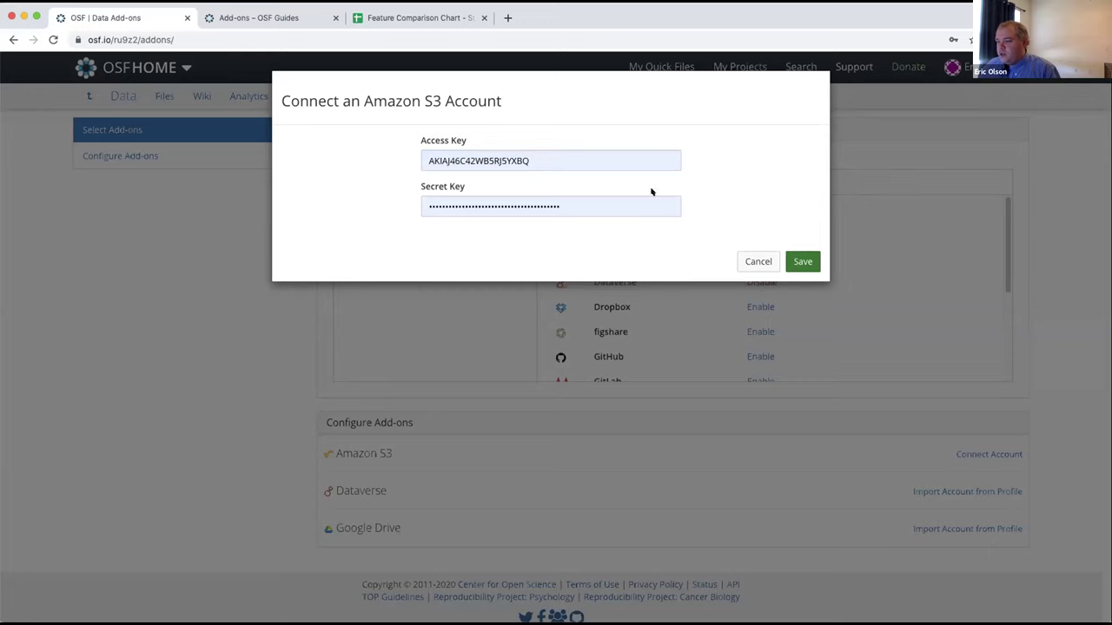
{"action": "left_click", "coordinate": [597, 205]}
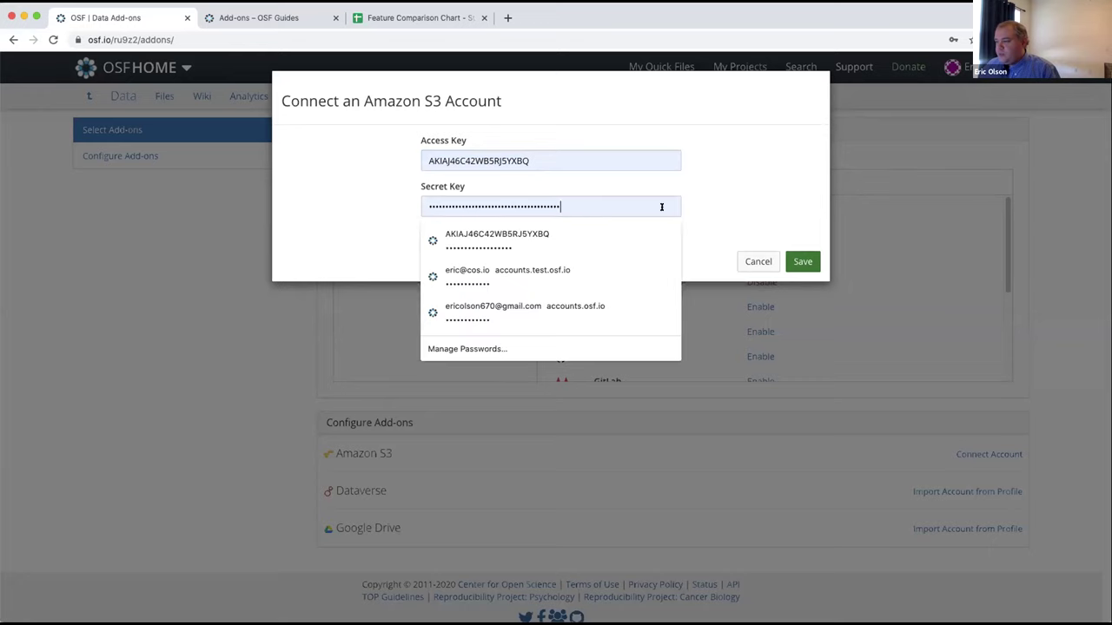
{"action": "left_click", "coordinate": [800, 261]}
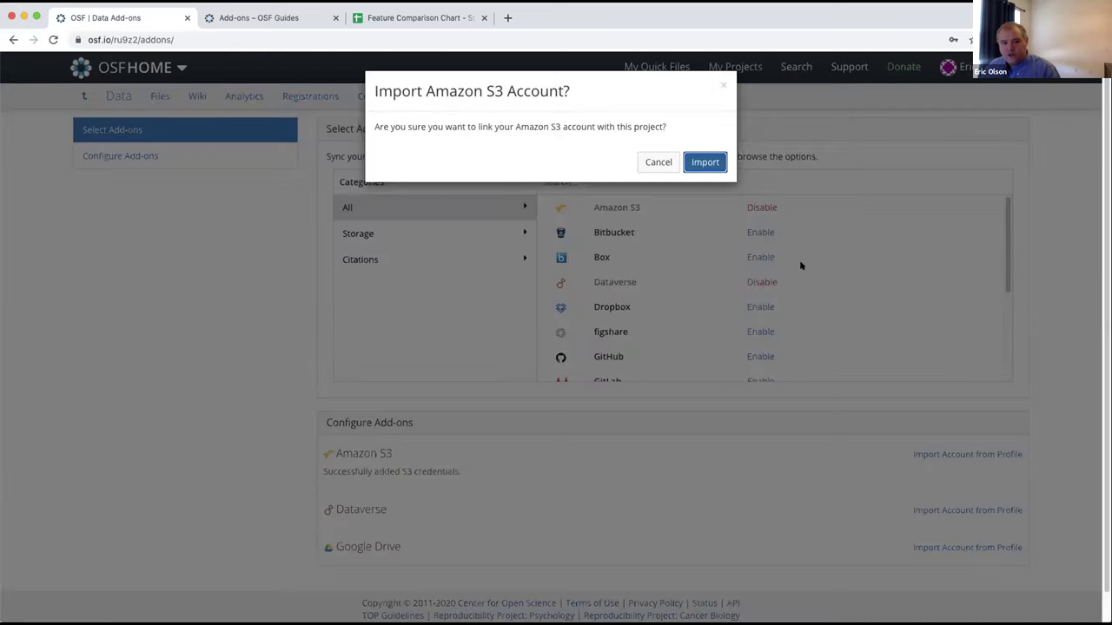
{"action": "left_click", "coordinate": [706, 163]}
- Set the Amazon S3 add-on's current bucket to test-bucket-194kdadfasde and save it
{"action": "scroll", "coordinate": [535, 388], "scroll_direction": "down", "scroll_amount": 2}
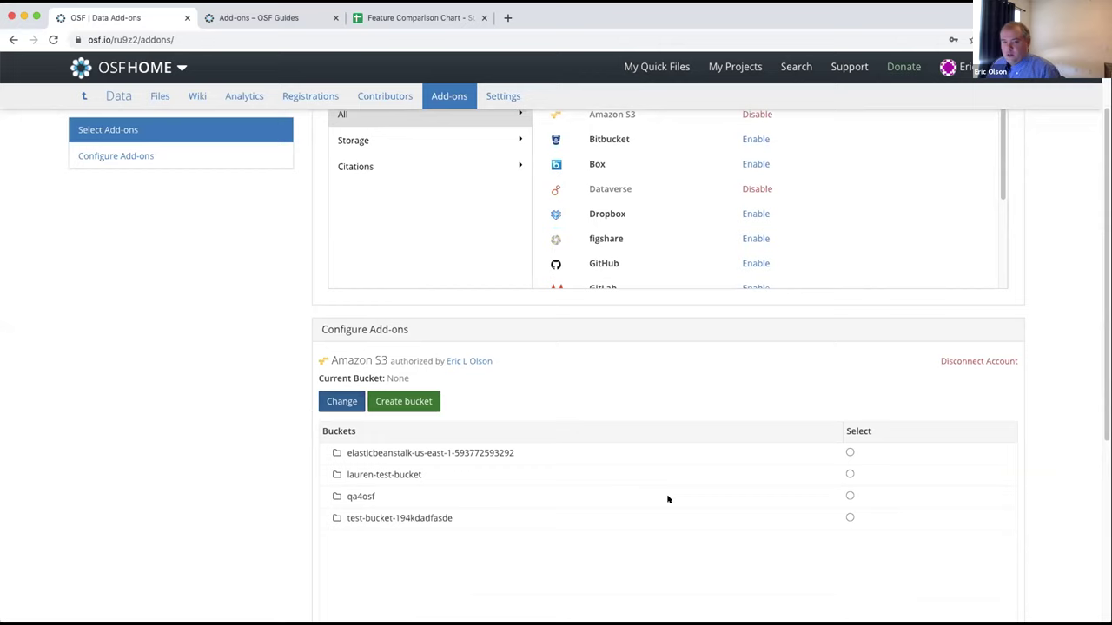
{"action": "scroll", "coordinate": [811, 512], "scroll_direction": "down", "scroll_amount": 1}
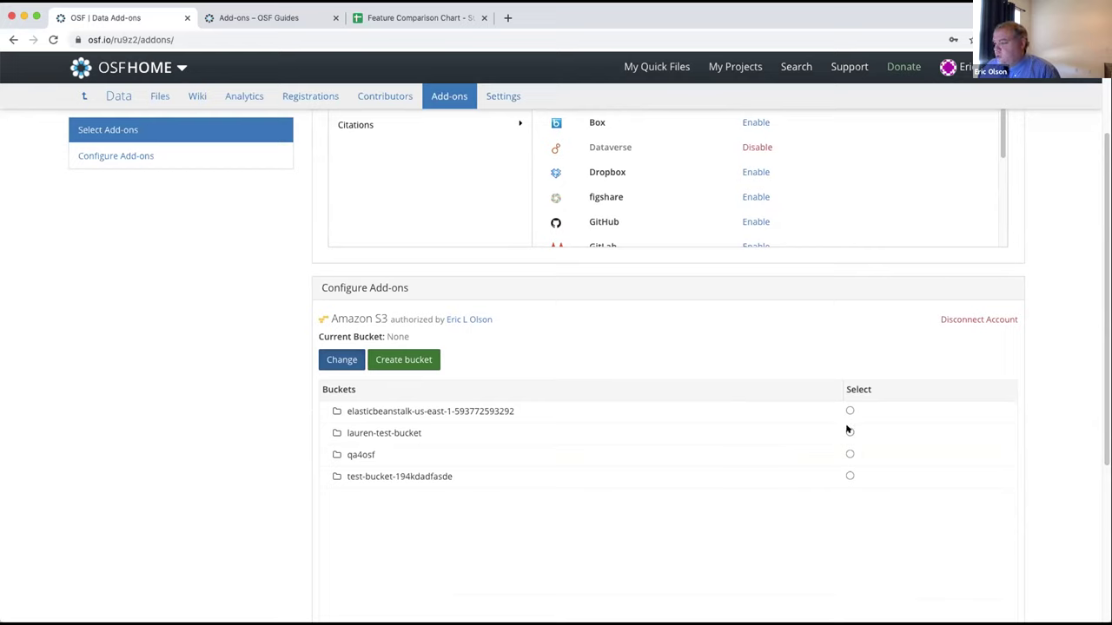
{"action": "left_click", "coordinate": [850, 476]}
{"action": "scroll", "coordinate": [556, 434], "scroll_direction": "down", "scroll_amount": 3}
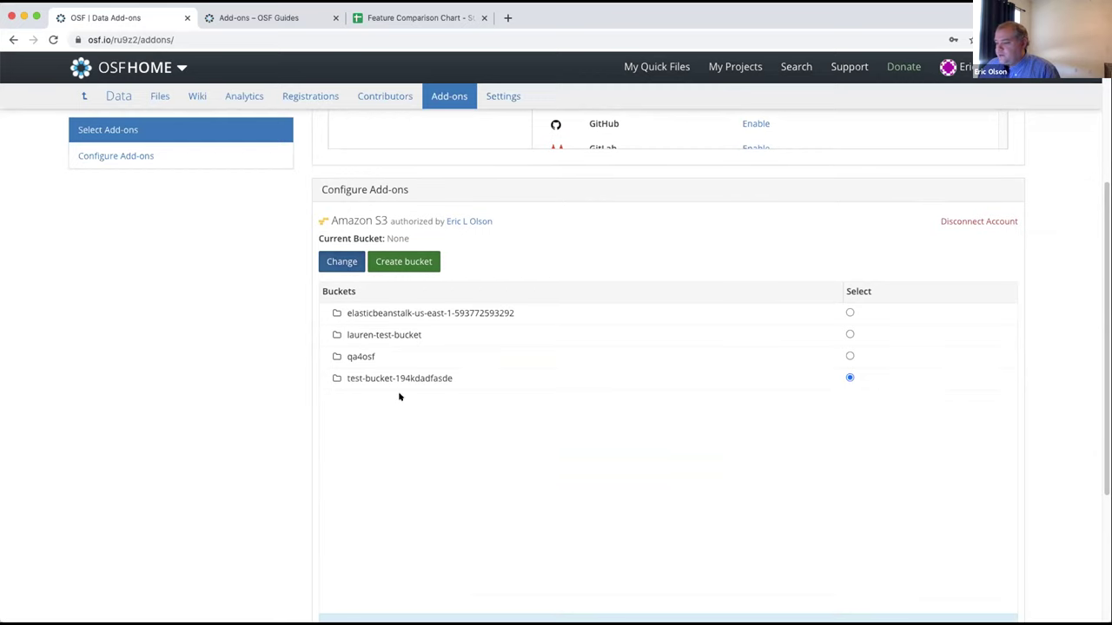
{"action": "scroll", "coordinate": [400, 397], "scroll_direction": "down", "scroll_amount": 2}
{"action": "left_click", "coordinate": [997, 553]}
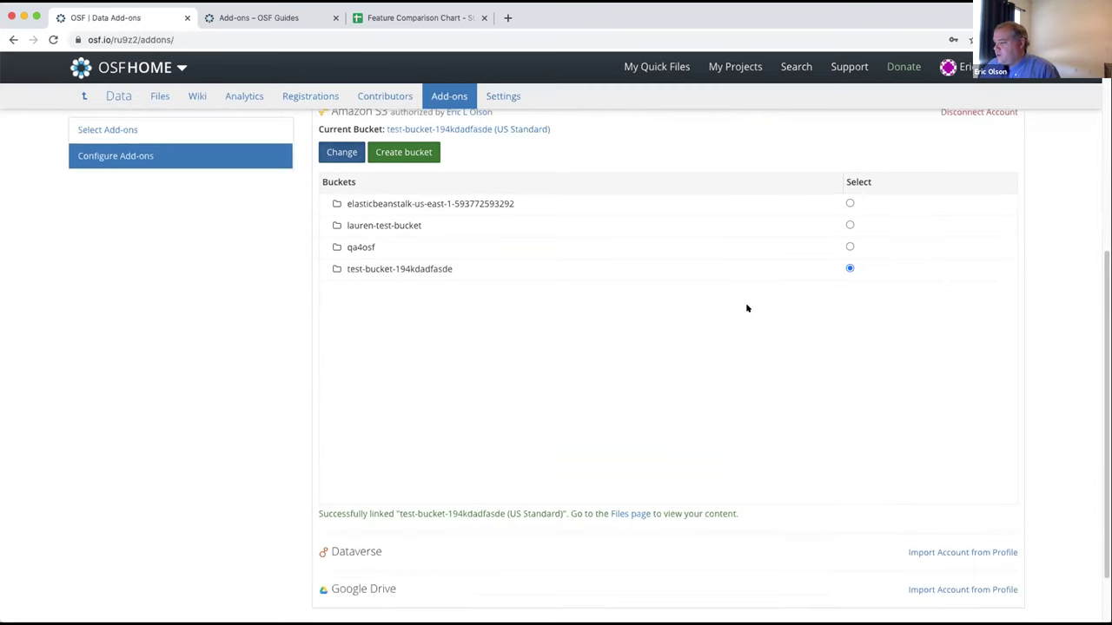
- Look through the other add-ons offered for the Data component, including GitLab
{"action": "scroll", "coordinate": [379, 193], "scroll_direction": "up", "scroll_amount": 5}
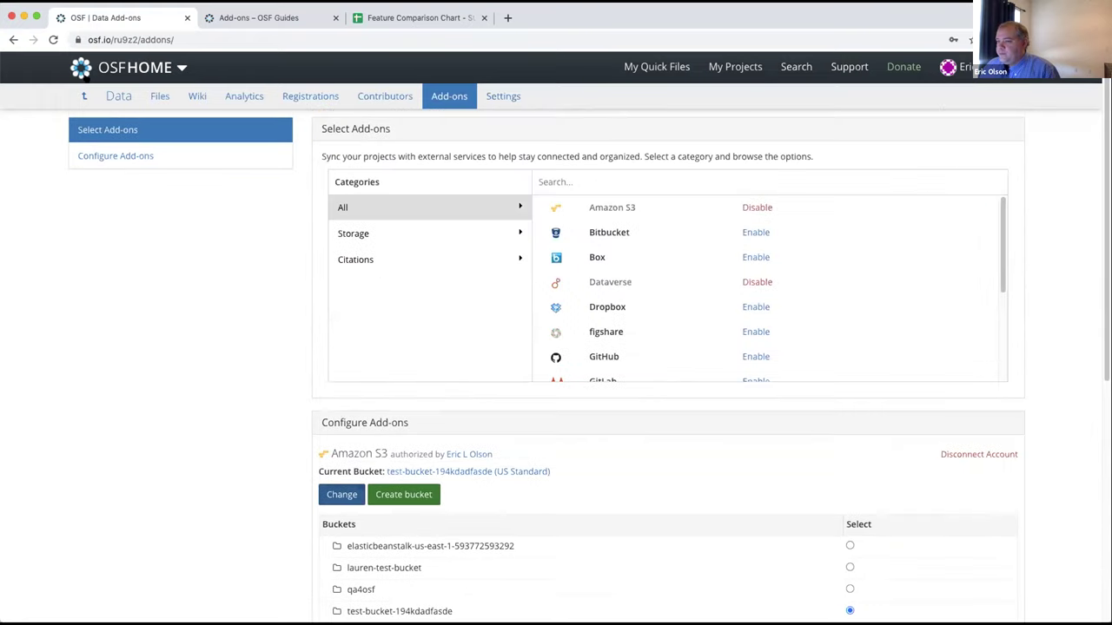
{"action": "scroll", "coordinate": [658, 270], "scroll_direction": "down", "scroll_amount": 5}
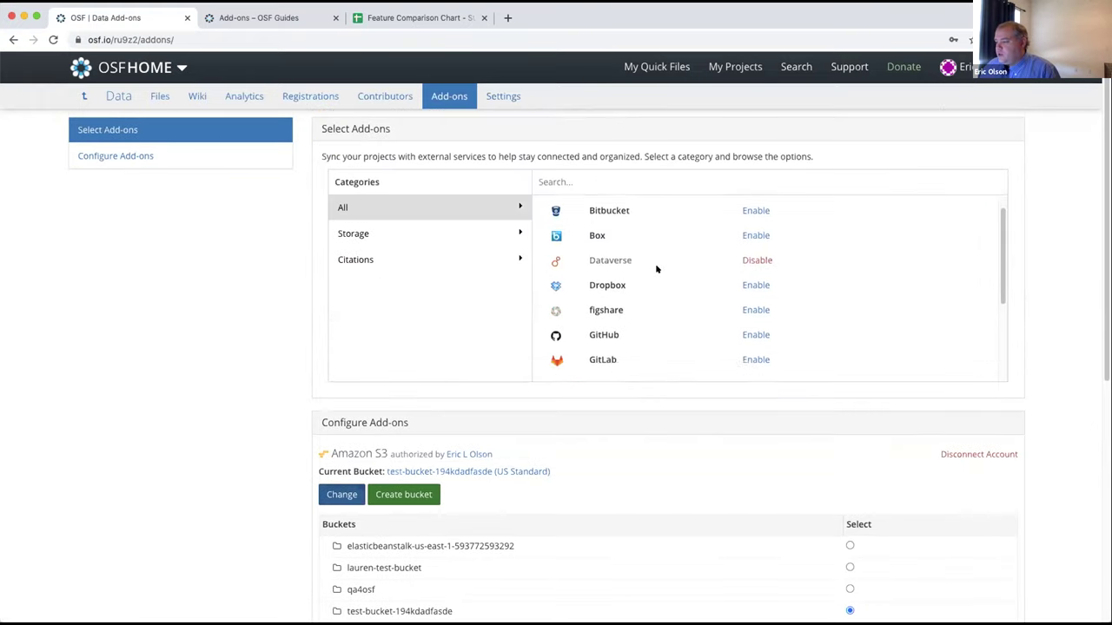
{"action": "scroll", "coordinate": [658, 270], "scroll_direction": "up", "scroll_amount": 1}
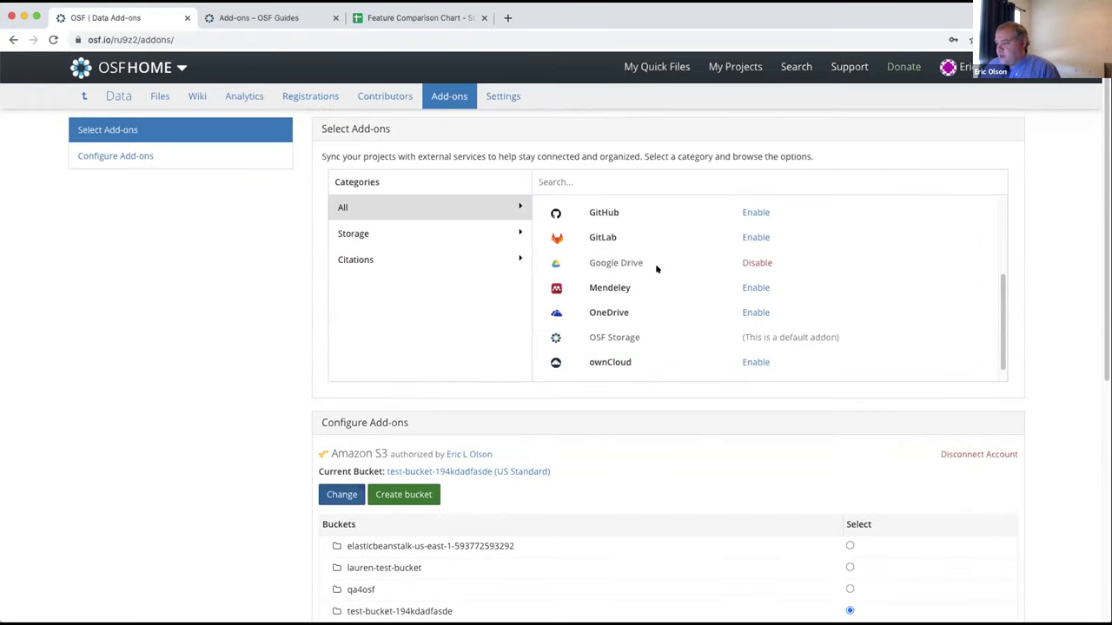
{"action": "scroll", "coordinate": [657, 270], "scroll_direction": "up", "scroll_amount": 1}
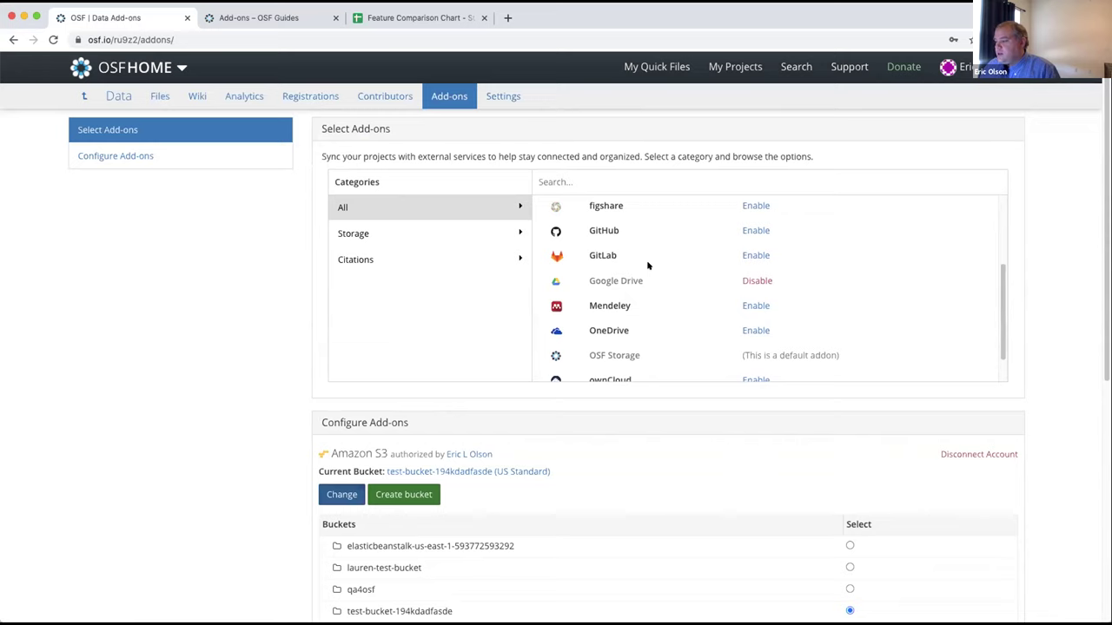
{"action": "double_click", "coordinate": [612, 256]}
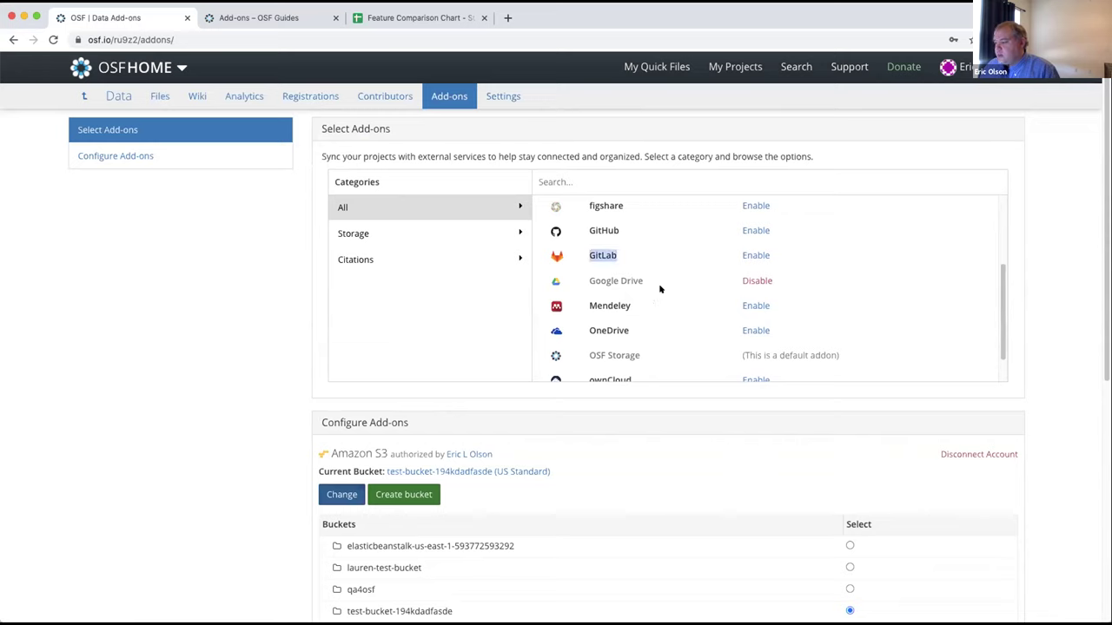
{"action": "scroll", "coordinate": [657, 301], "scroll_direction": "down", "scroll_amount": 1}
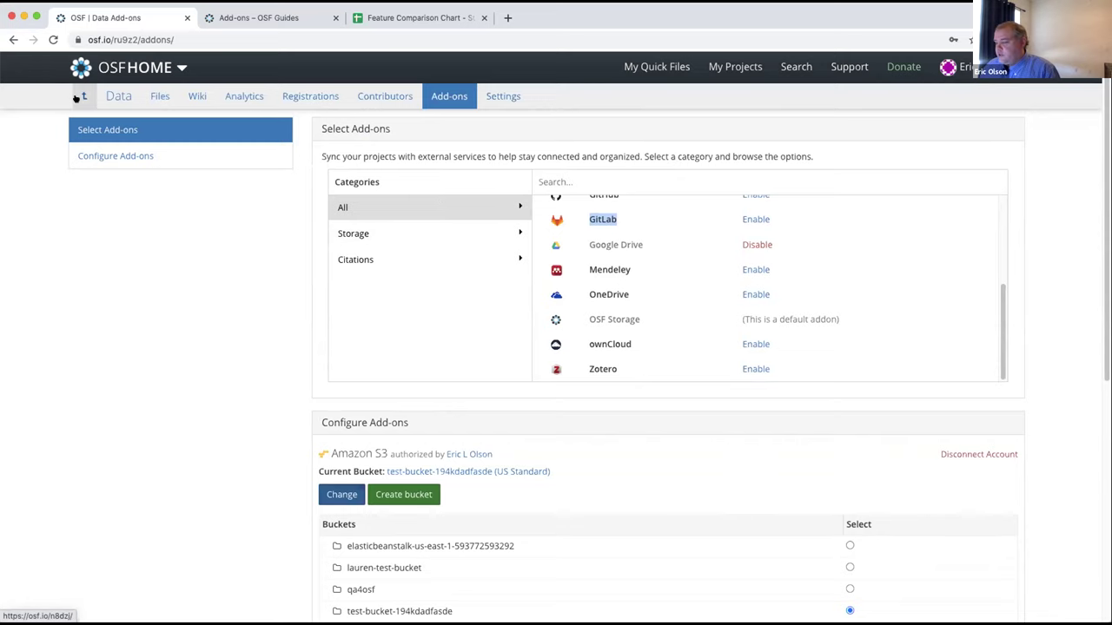
- Open the Data component's overview, examine the linked Amazon S3 bucket's files alongside OSF Storage, and collapse the bucket
{"action": "left_click", "coordinate": [115, 98]}
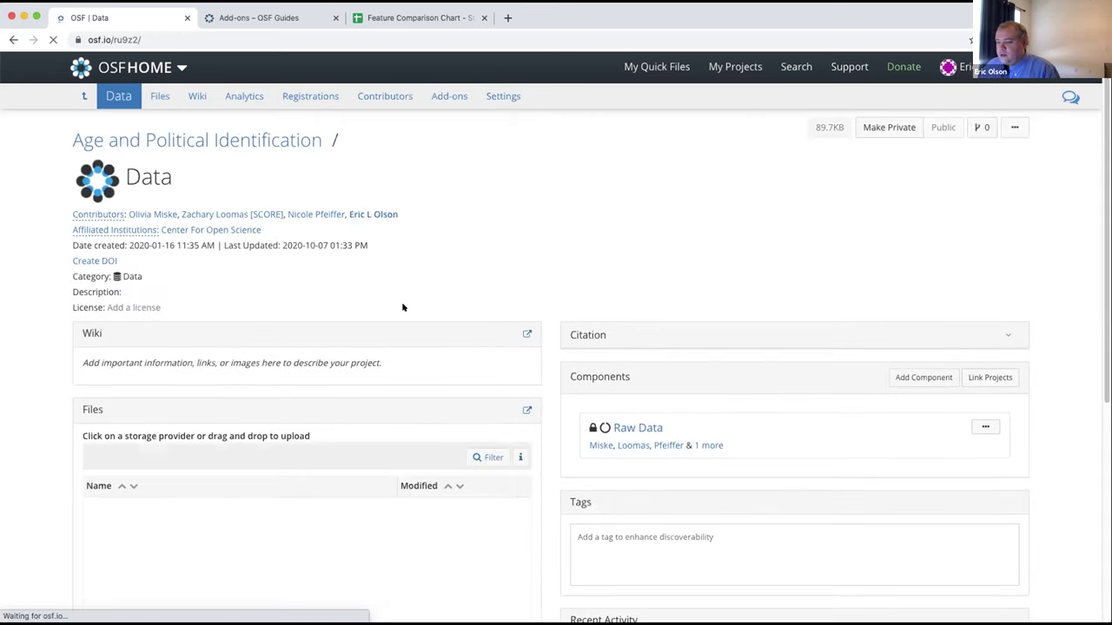
{"action": "scroll", "coordinate": [390, 313], "scroll_direction": "down", "scroll_amount": 3}
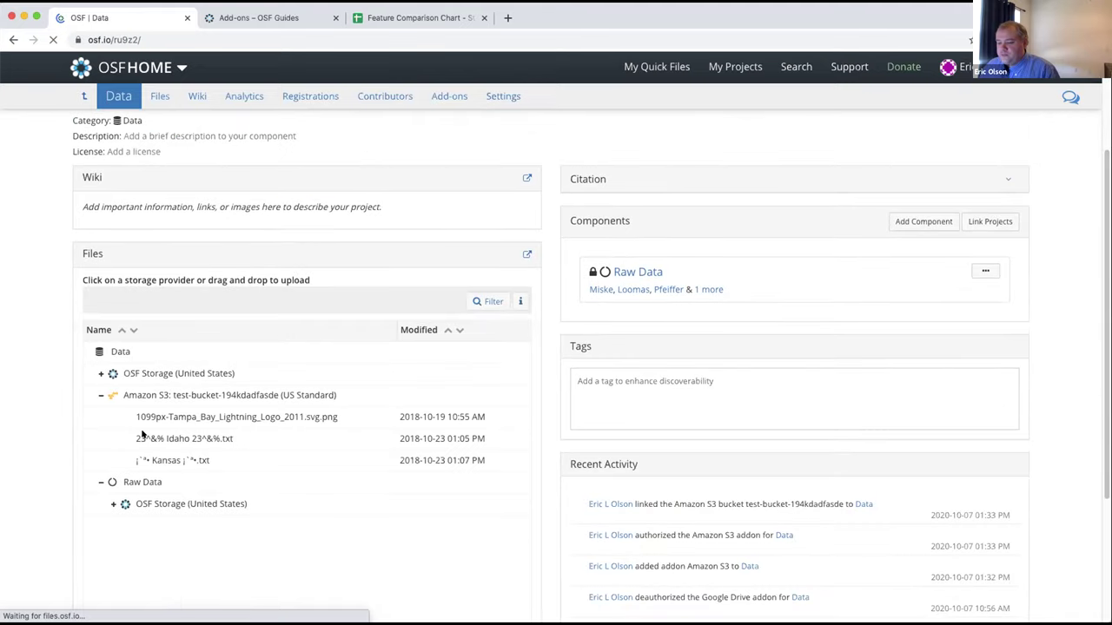
{"action": "left_click", "coordinate": [195, 374]}
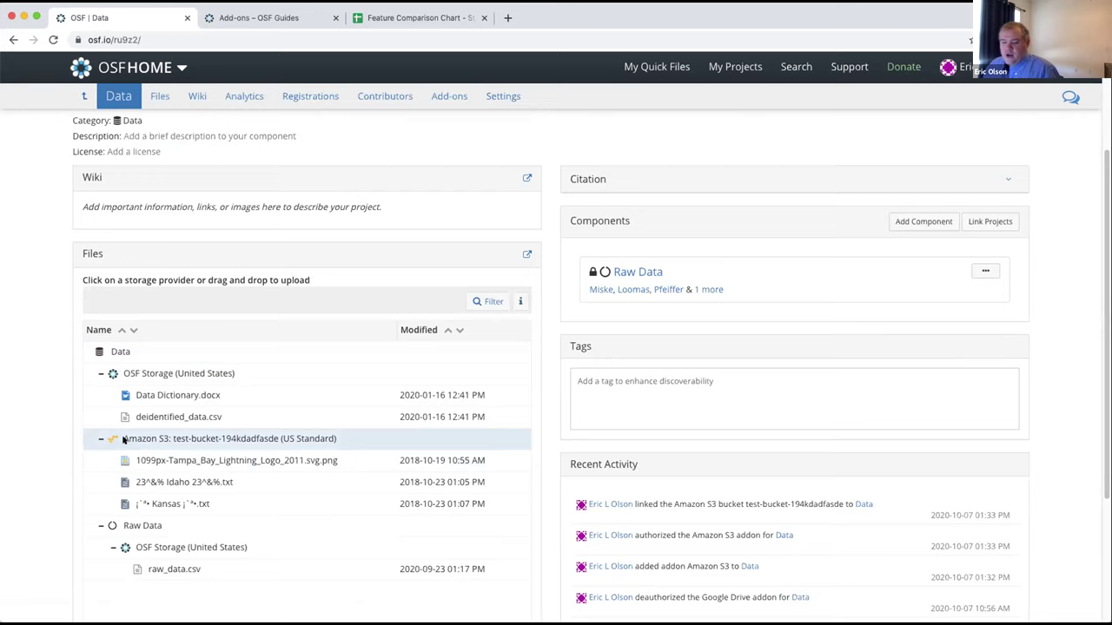
{"action": "scroll", "coordinate": [159, 460], "scroll_direction": "down", "scroll_amount": 1}
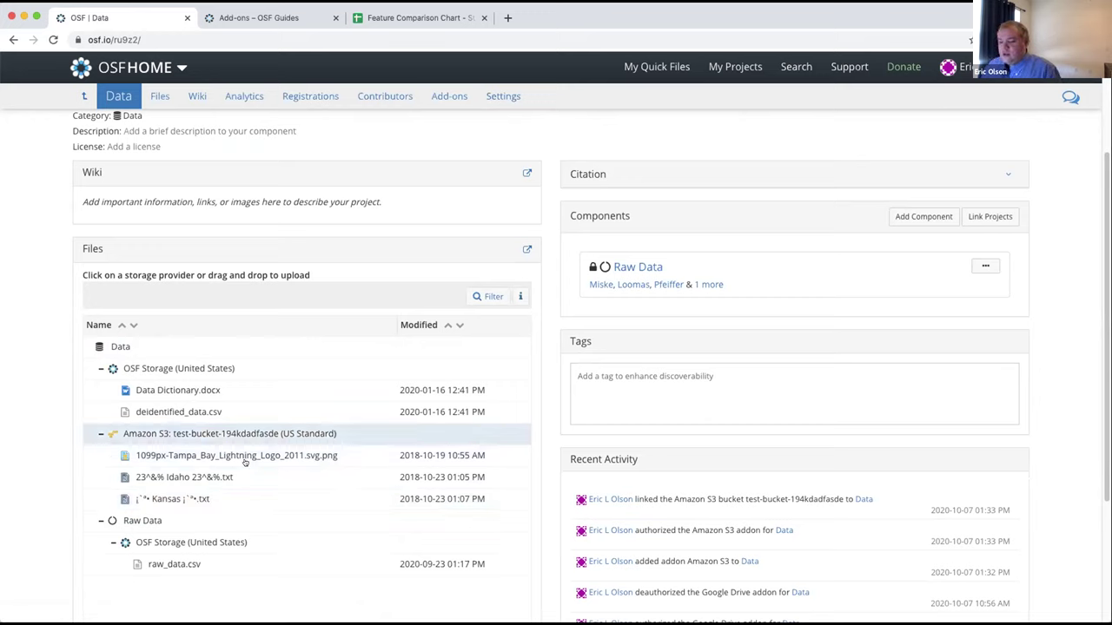
{"action": "left_click", "coordinate": [98, 433]}
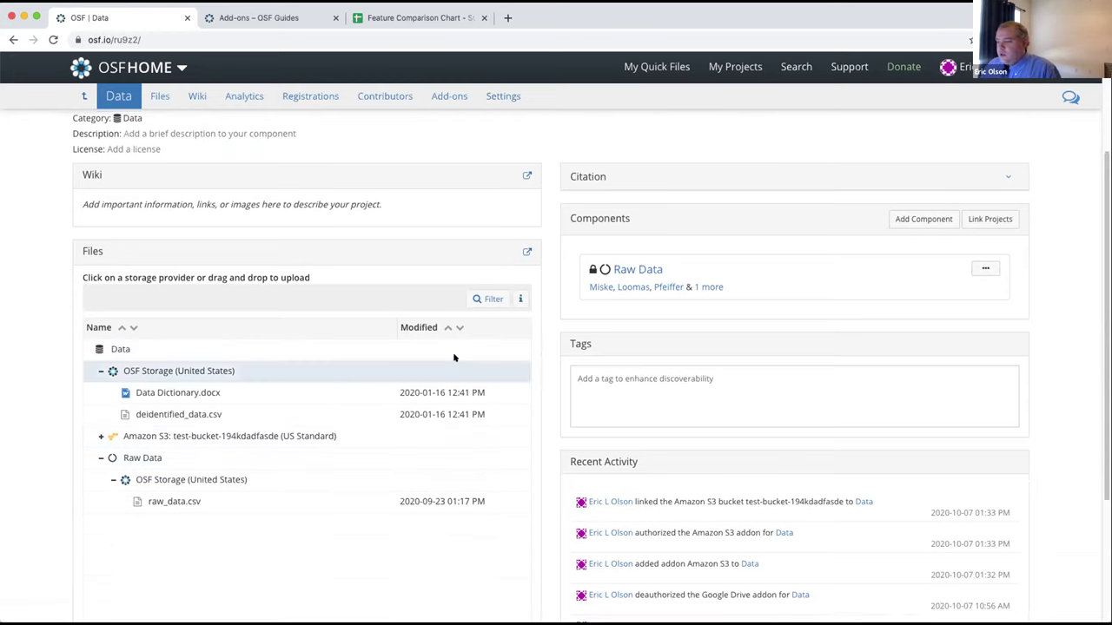
{"action": "scroll", "coordinate": [454, 358], "scroll_direction": "up", "scroll_amount": 3}
- Return to the parent project and review its linked storage in the Files section, collapsing the Dataverse folder
{"action": "left_click", "coordinate": [83, 95]}
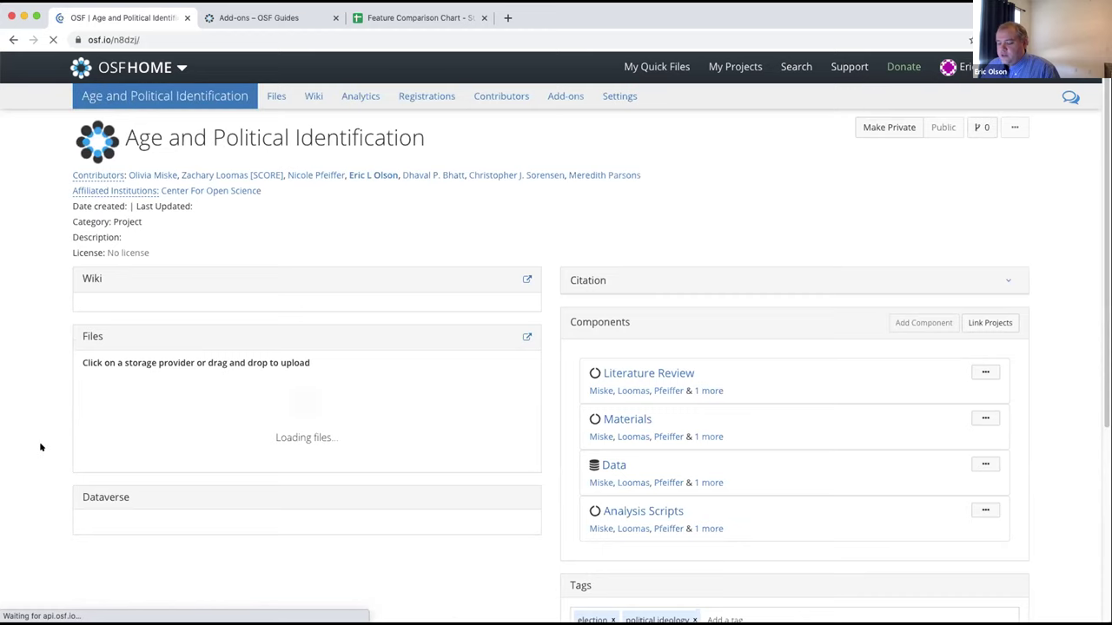
{"action": "scroll", "coordinate": [40, 446], "scroll_direction": "down", "scroll_amount": 2}
{"action": "scroll", "coordinate": [43, 466], "scroll_direction": "down", "scroll_amount": 2}
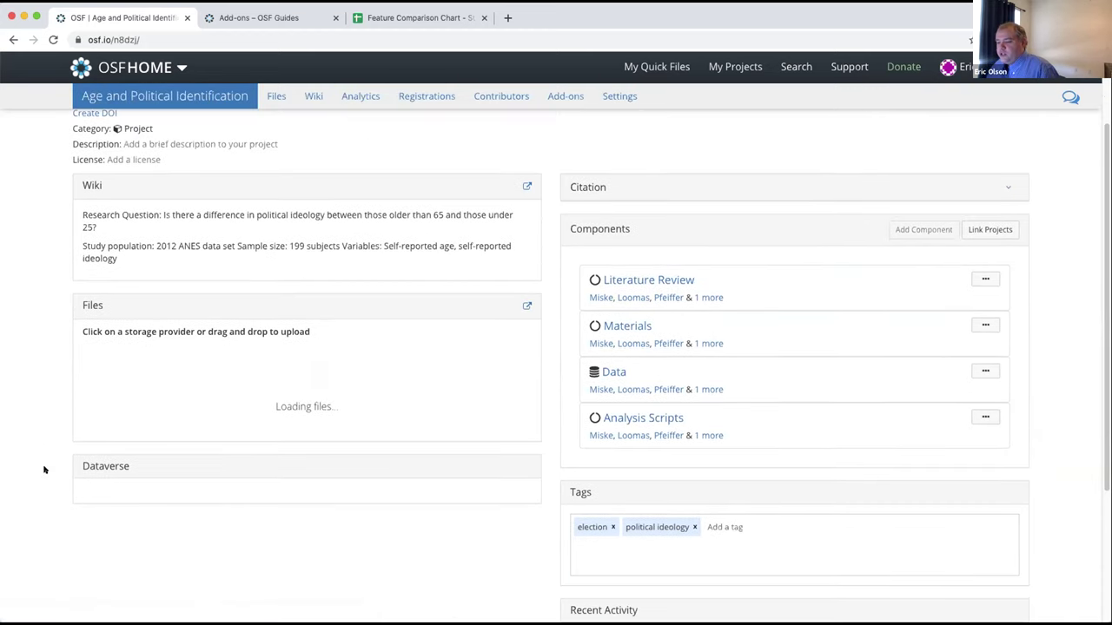
{"action": "scroll", "coordinate": [74, 484], "scroll_direction": "down", "scroll_amount": 3}
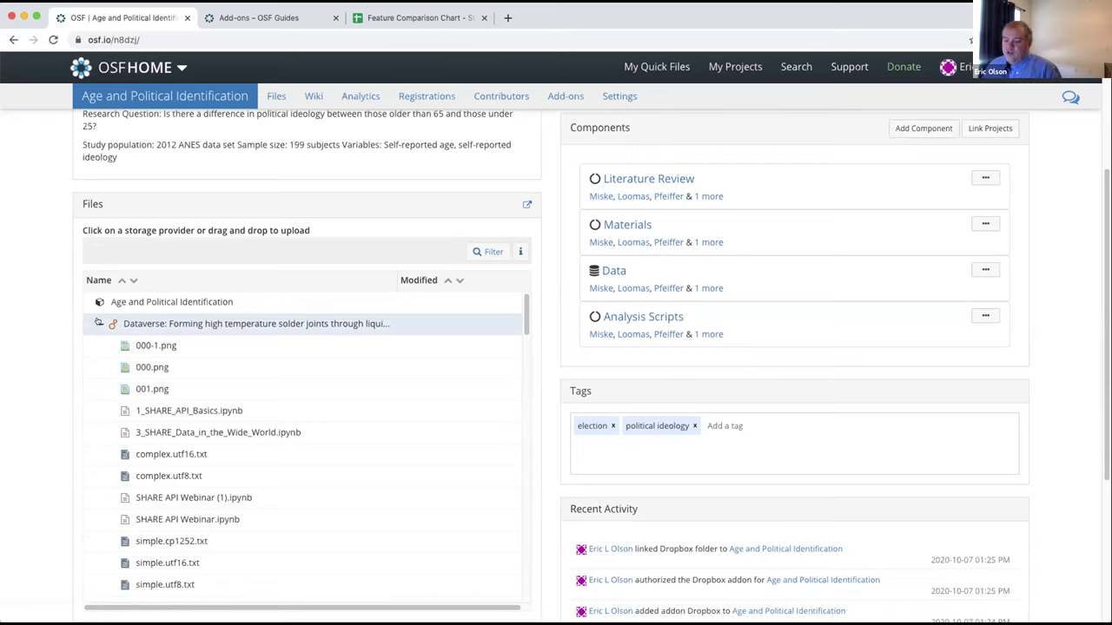
{"action": "left_click", "coordinate": [99, 324]}
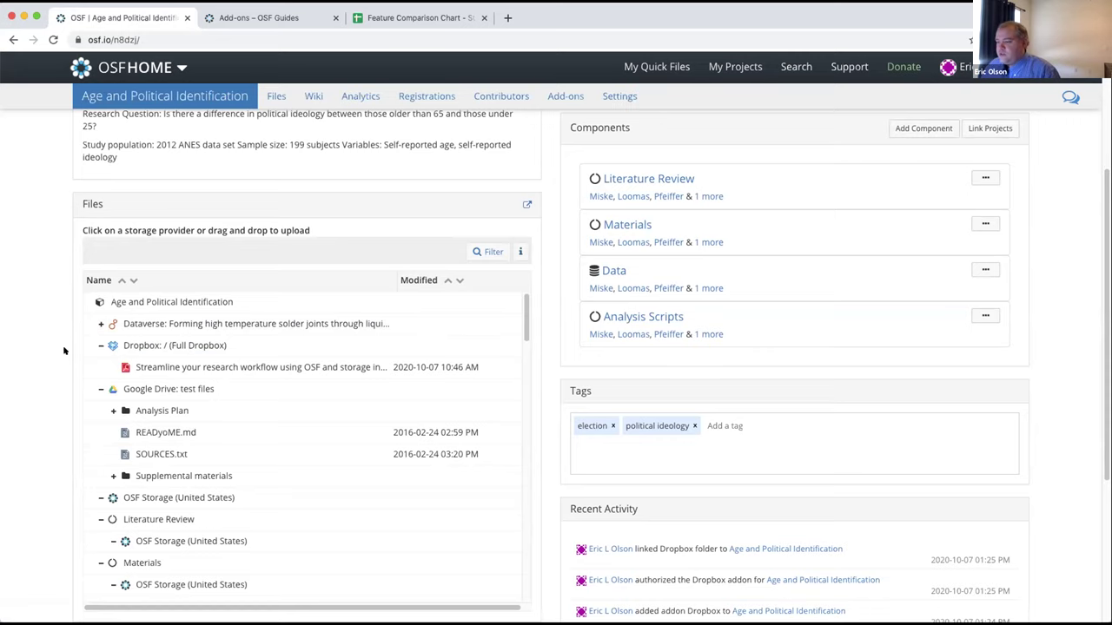
{"action": "scroll", "coordinate": [62, 357], "scroll_direction": "down", "scroll_amount": 1}
{"action": "scroll", "coordinate": [62, 369], "scroll_direction": "down", "scroll_amount": 2}
{"action": "scroll", "coordinate": [634, 406], "scroll_direction": "up", "scroll_amount": 6}
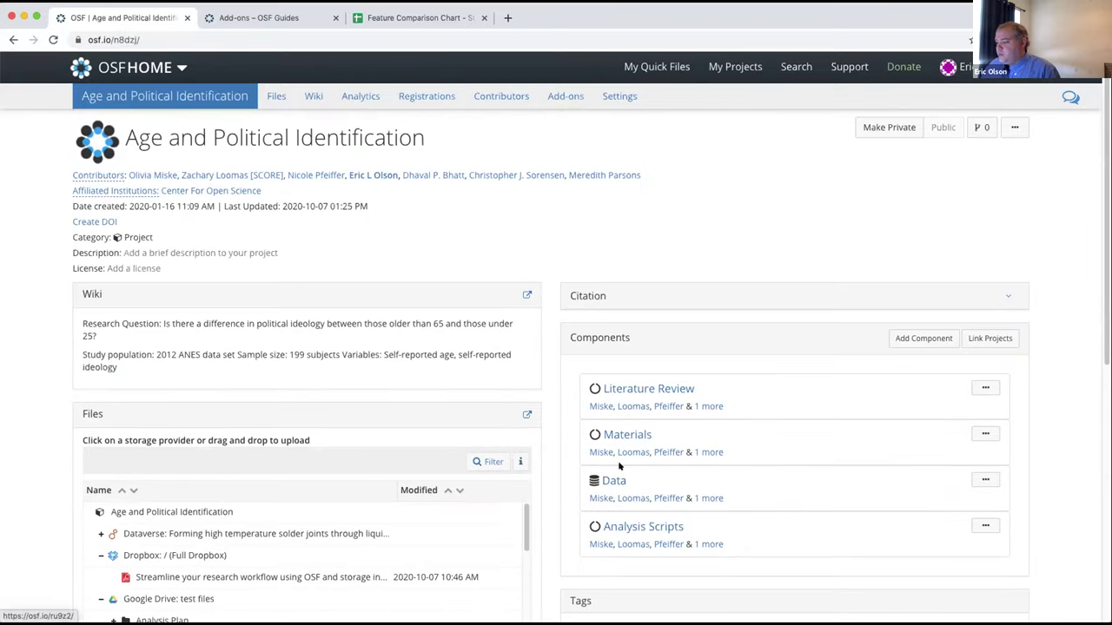
- Enable the Dataverse add-on for the Materials component and accept its terms
{"action": "left_click", "coordinate": [618, 437]}
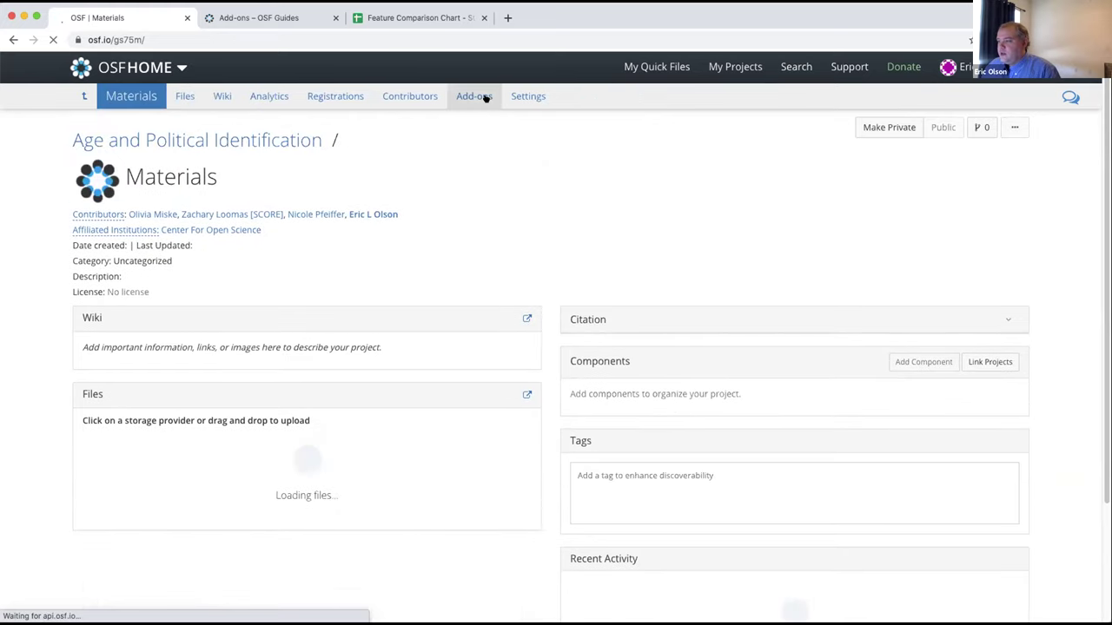
{"action": "left_click", "coordinate": [486, 99]}
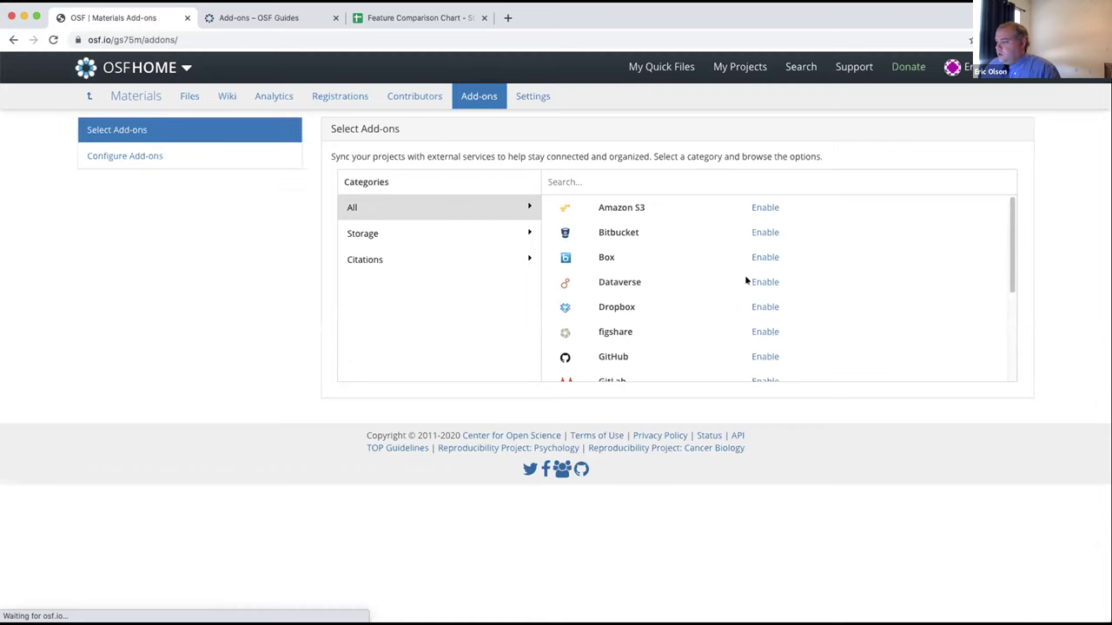
{"action": "left_click", "coordinate": [756, 282]}
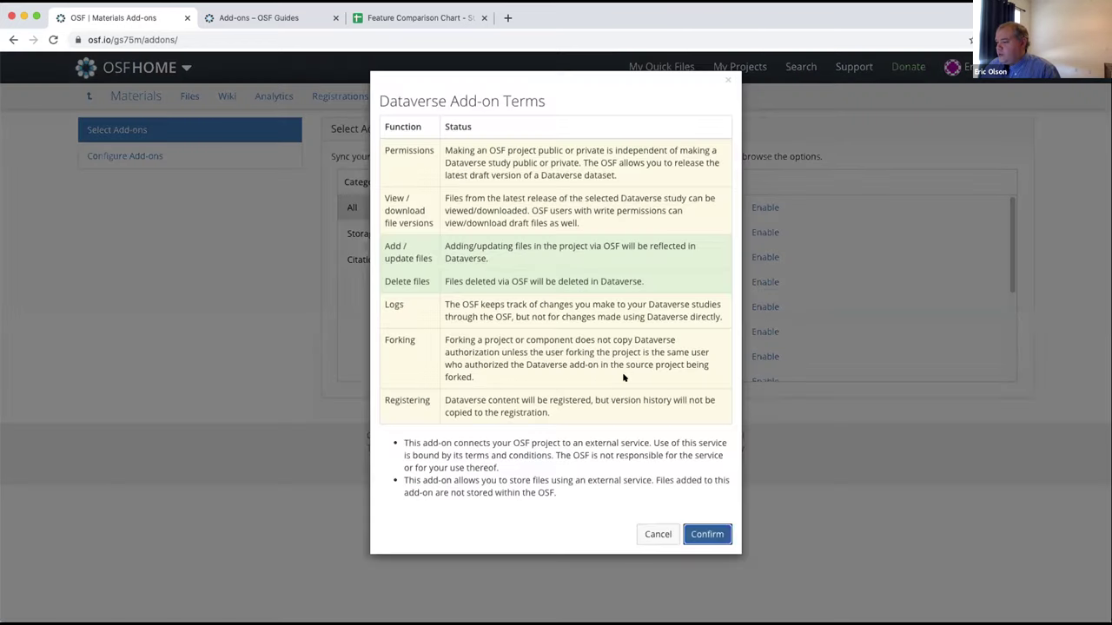
{"action": "left_click", "coordinate": [705, 534]}
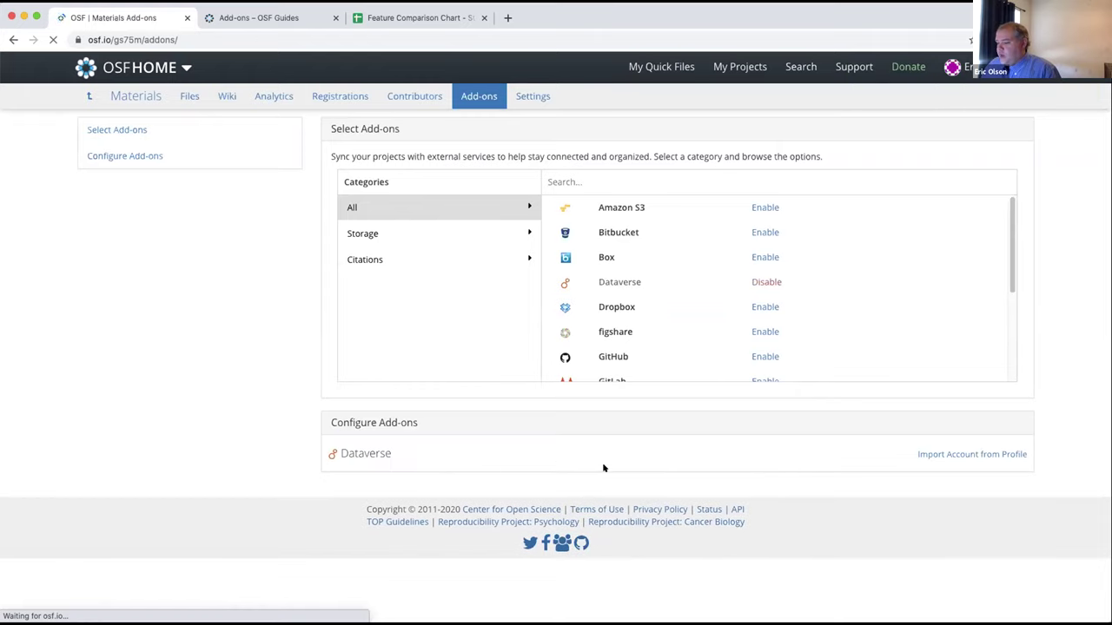
- Import the Dataverse account from the profile into the Materials component and confirm the authorization
{"action": "left_click", "coordinate": [938, 454]}
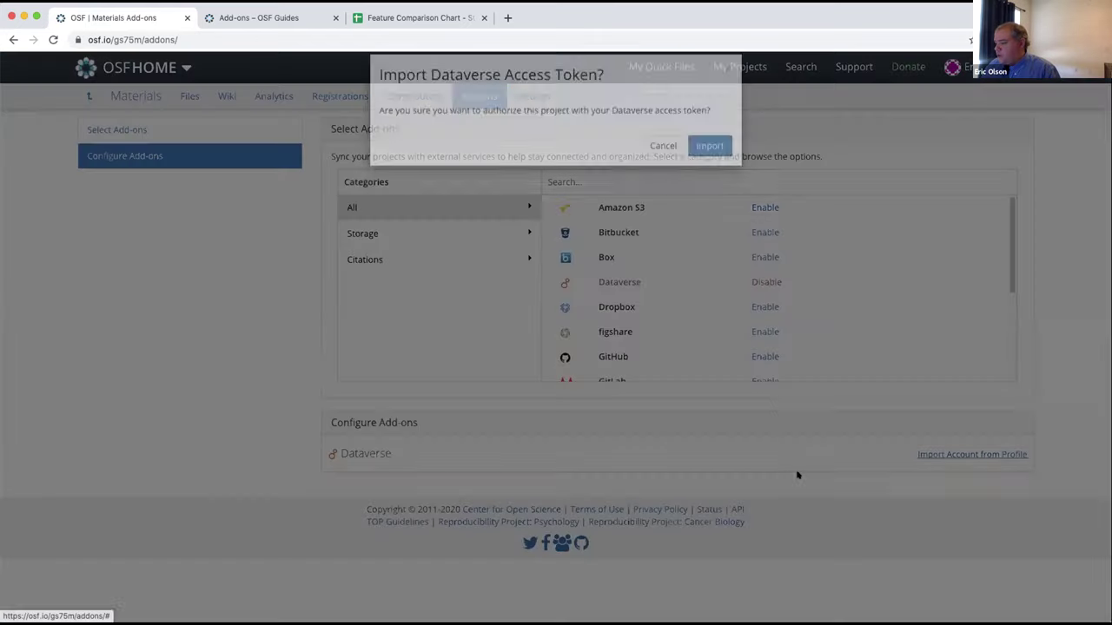
{"action": "left_click", "coordinate": [709, 162]}
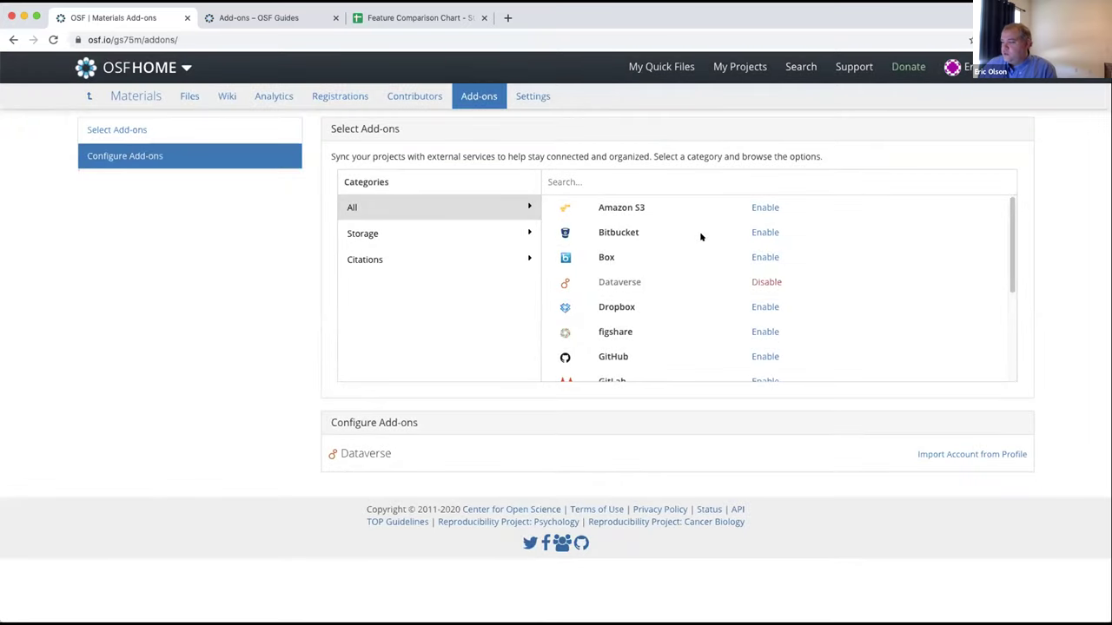
{"action": "left_click", "coordinate": [931, 454]}
{"action": "left_click", "coordinate": [709, 163]}
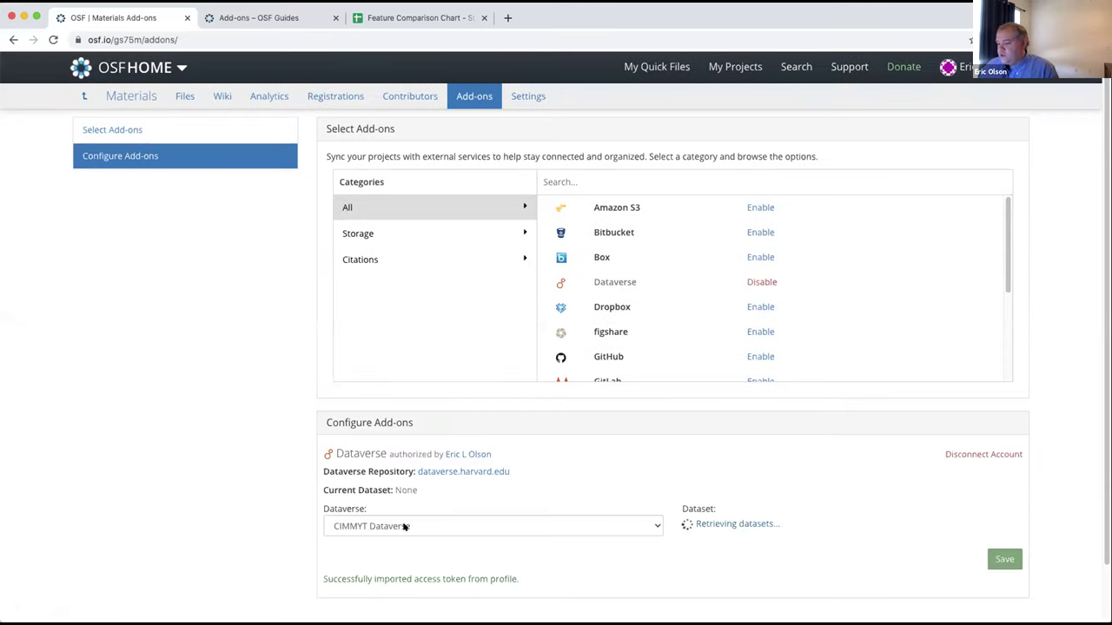
- Link the COS Data dataset from the COS Dataverse to the Materials component and save the configuration
{"action": "left_click", "coordinate": [404, 526]}
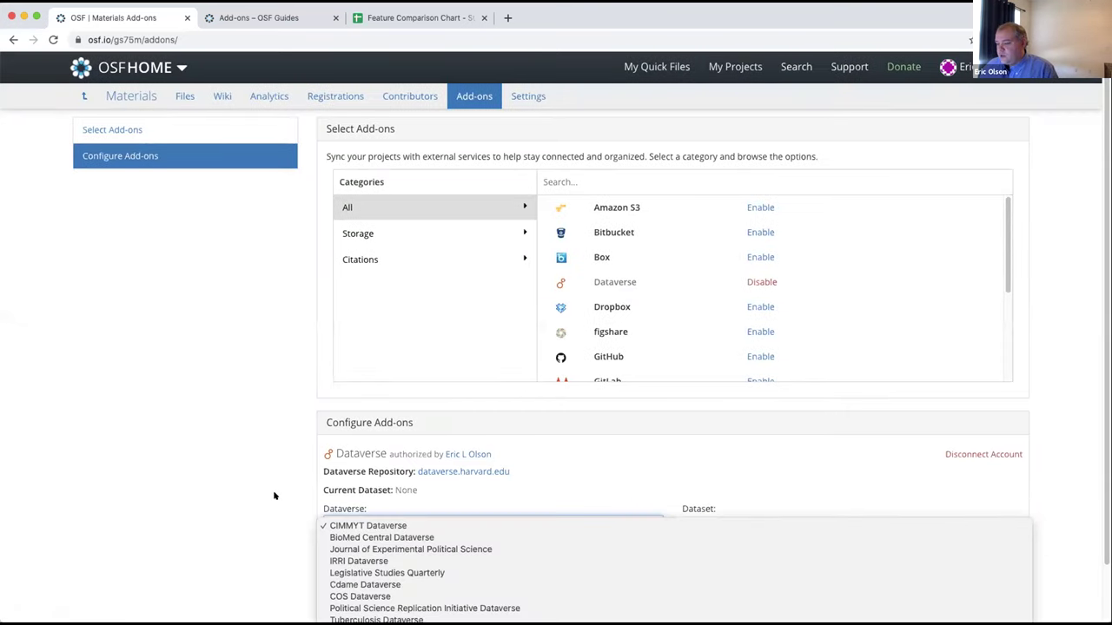
{"action": "left_click", "coordinate": [496, 484]}
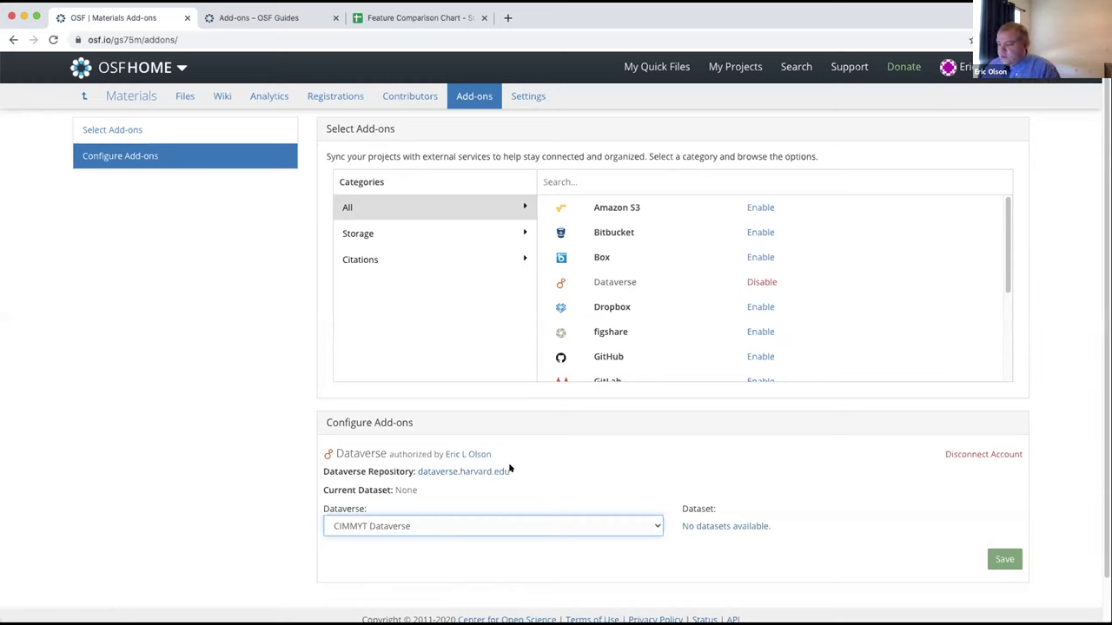
{"action": "left_click", "coordinate": [479, 527]}
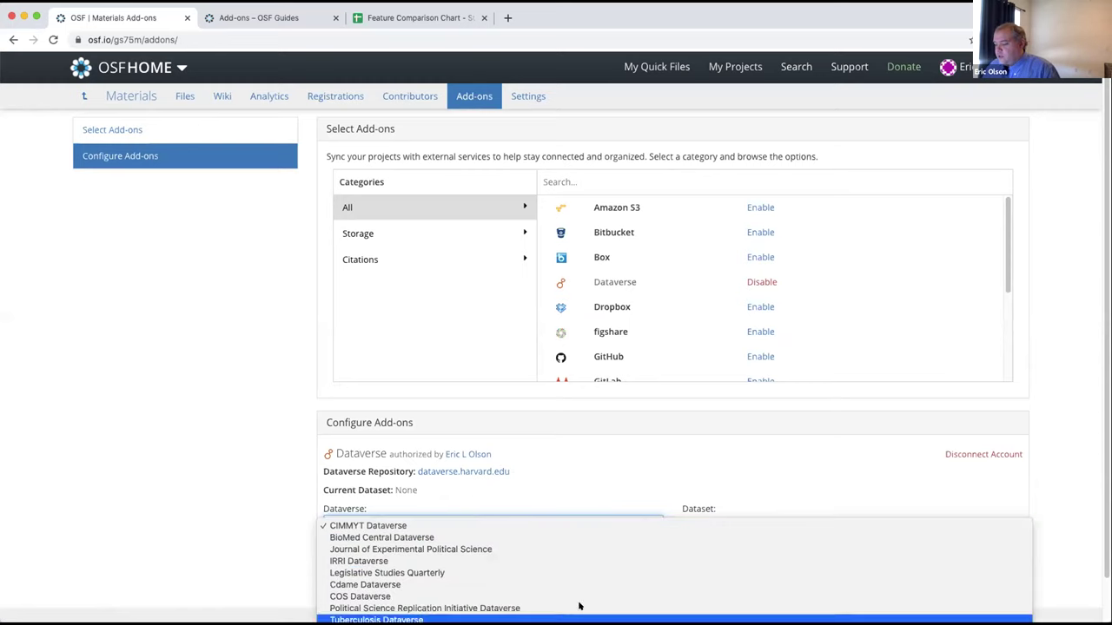
{"action": "scroll", "coordinate": [578, 603], "scroll_direction": "down", "scroll_amount": 3}
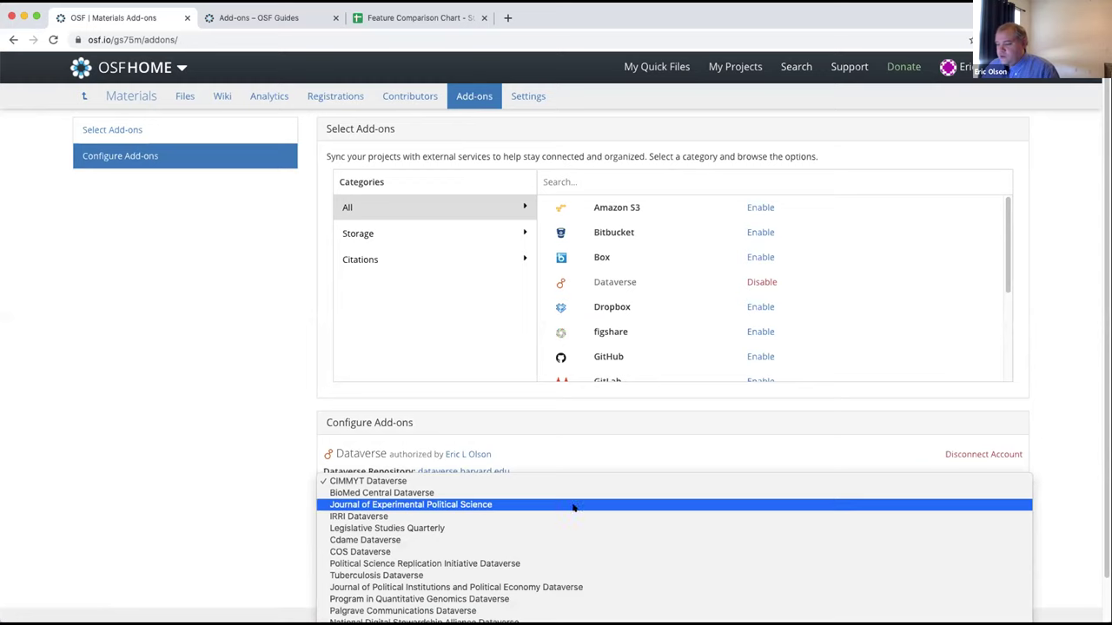
{"action": "left_click", "coordinate": [545, 549]}
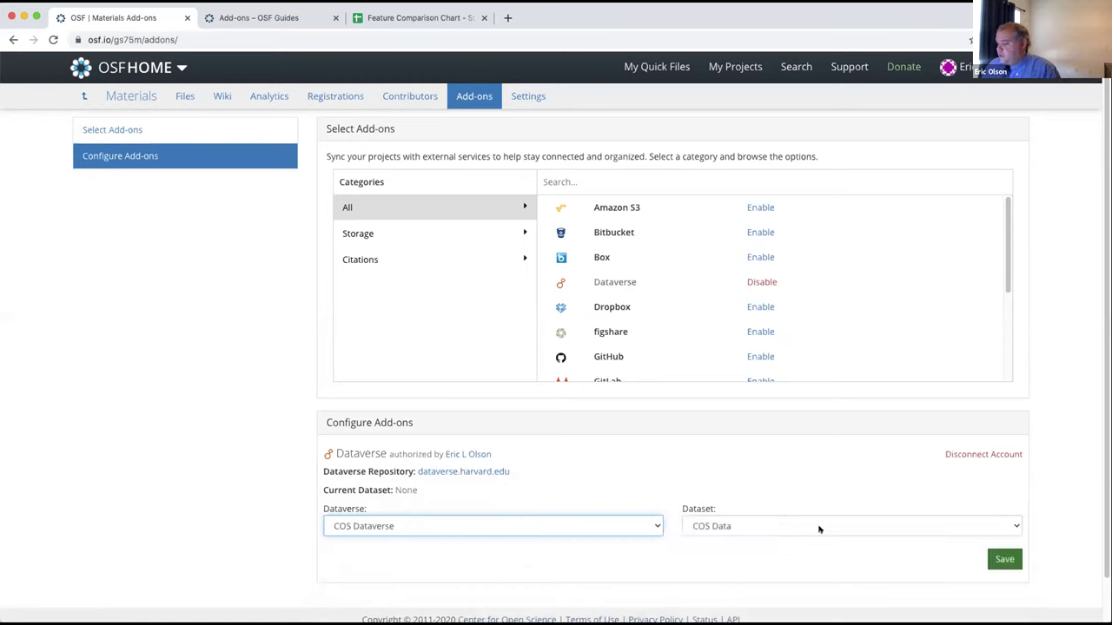
{"action": "left_click", "coordinate": [818, 528]}
{"action": "left_click", "coordinate": [1003, 560]}
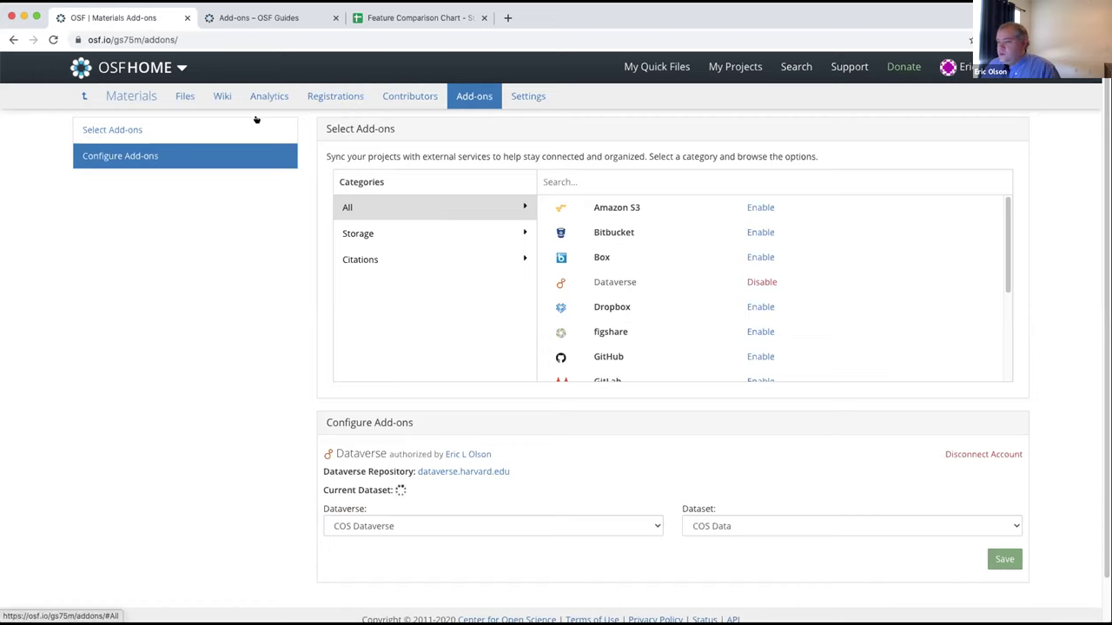
- Open the Materials component's overview and examine the linked Dataverse dataset in its files and citation details
{"action": "left_click", "coordinate": [129, 94]}
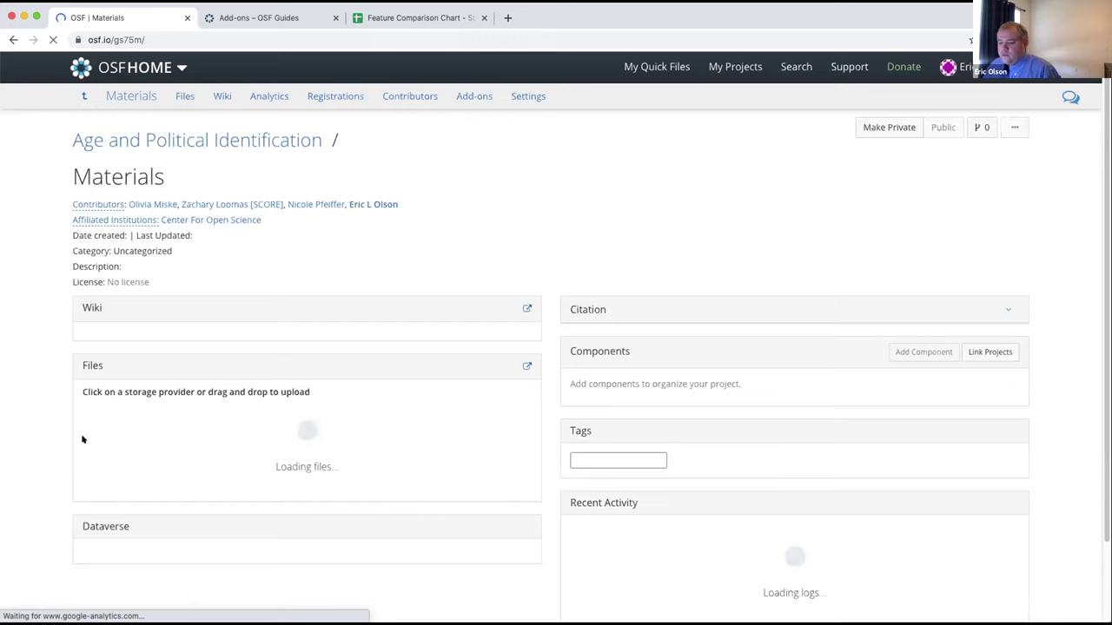
{"action": "scroll", "coordinate": [63, 519], "scroll_direction": "down", "scroll_amount": 1}
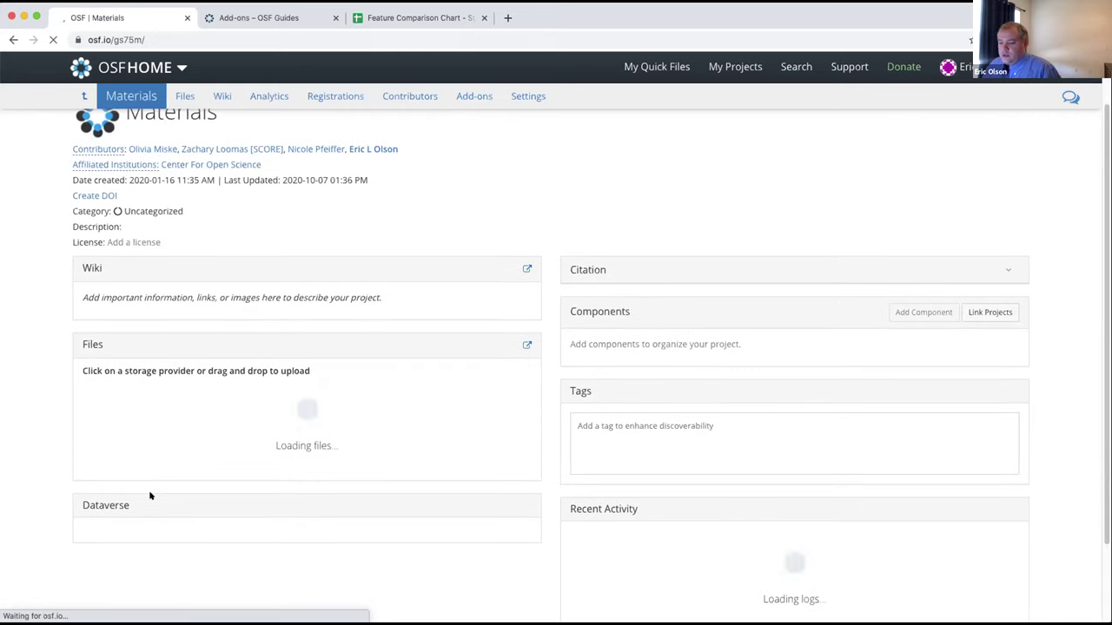
{"action": "scroll", "coordinate": [16, 488], "scroll_direction": "down", "scroll_amount": 2}
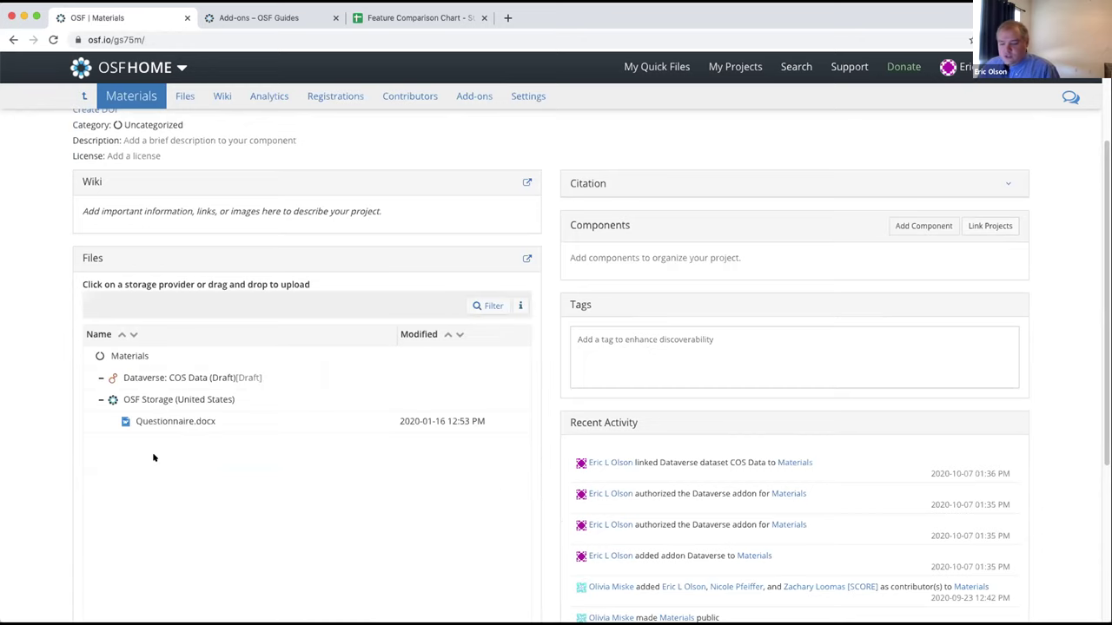
{"action": "scroll", "coordinate": [73, 474], "scroll_direction": "down", "scroll_amount": 3}
{"action": "scroll", "coordinate": [74, 474], "scroll_direction": "down", "scroll_amount": 3}
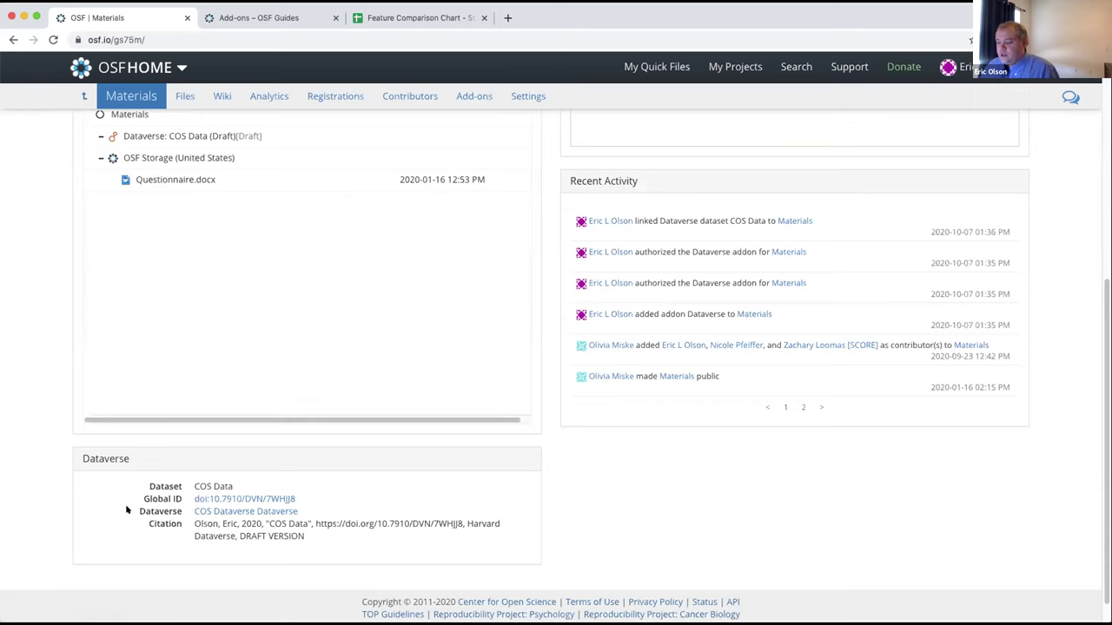
{"action": "scroll", "coordinate": [127, 507], "scroll_direction": "down", "scroll_amount": 1}
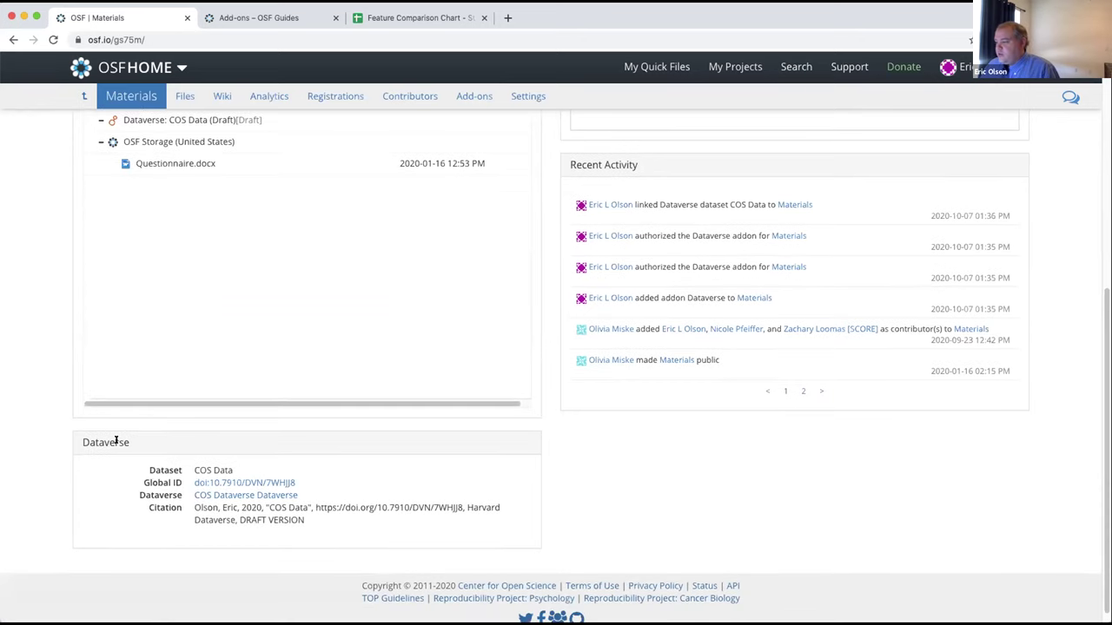
{"action": "scroll", "coordinate": [116, 442], "scroll_direction": "up", "scroll_amount": 4}
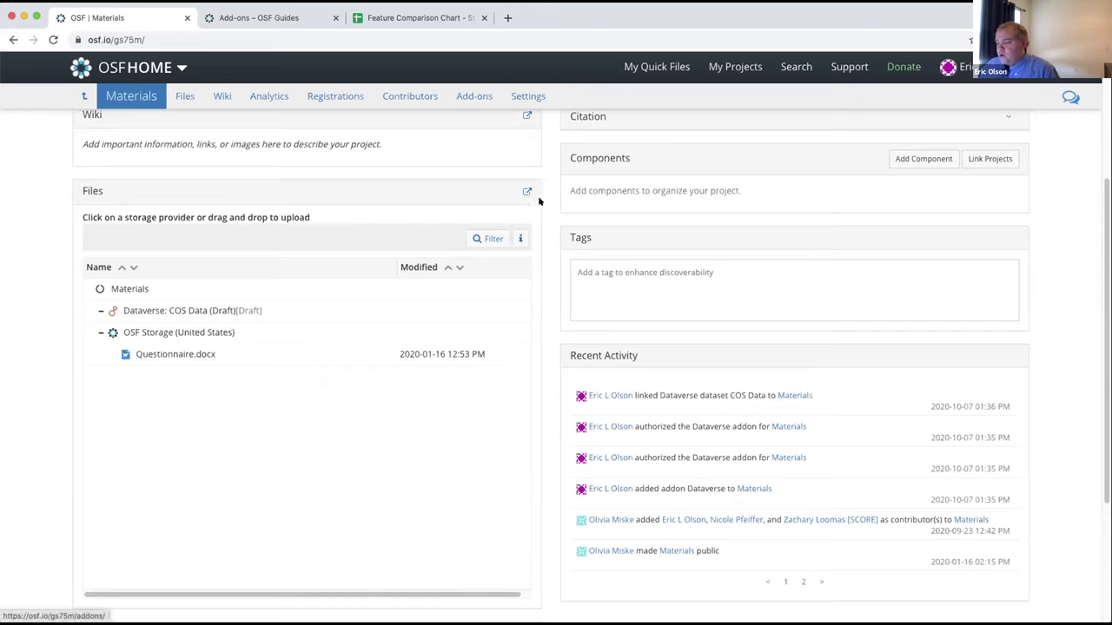
- Look through the Materials component's add-ons, and review the add-on accounts connected in the user account settings down to Google Drive
{"action": "left_click", "coordinate": [476, 98]}
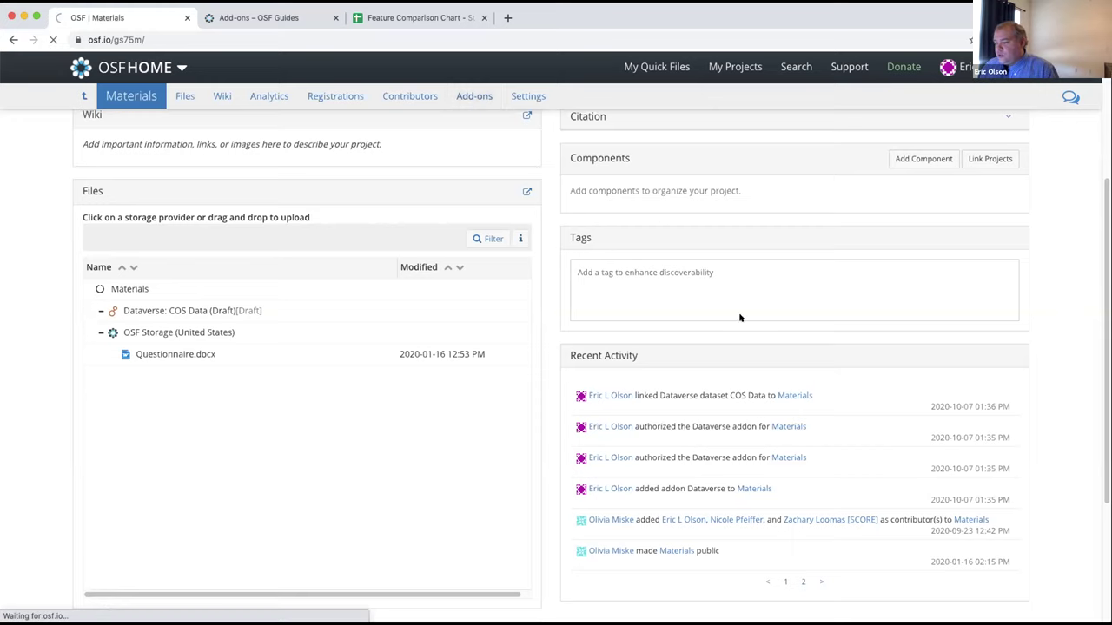
{"action": "scroll", "coordinate": [656, 325], "scroll_direction": "down", "scroll_amount": 3}
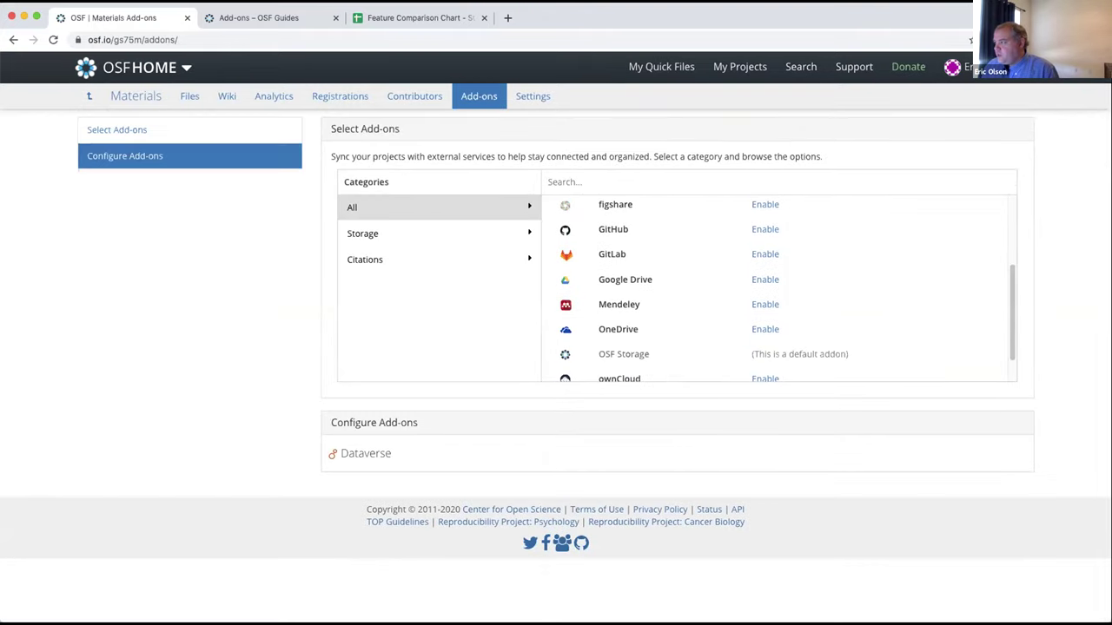
{"action": "left_click", "coordinate": [956, 67]}
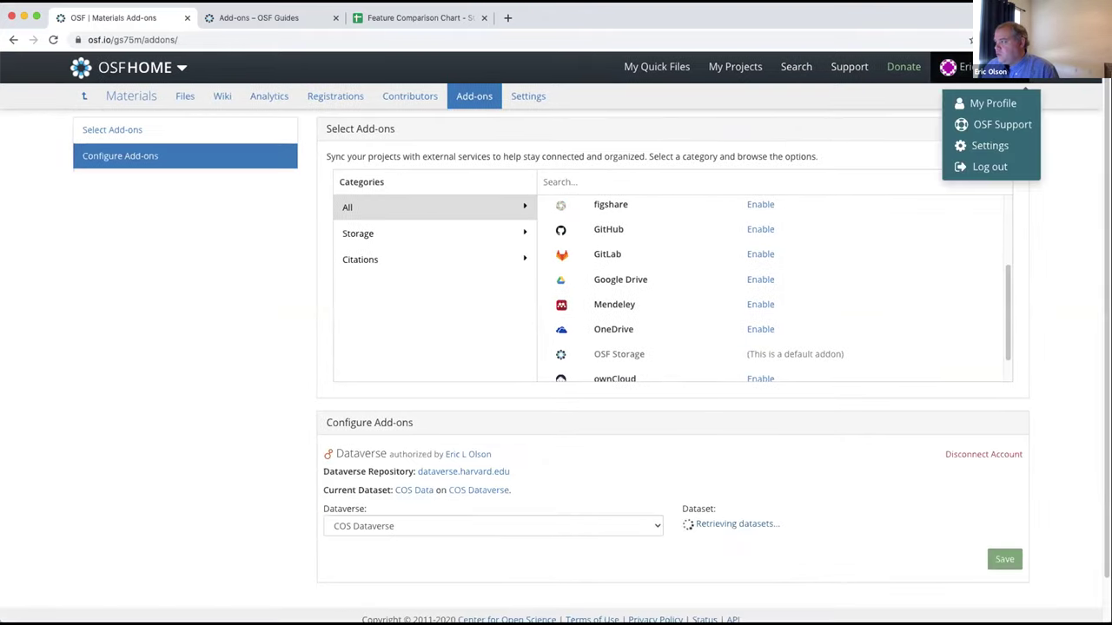
{"action": "left_click", "coordinate": [992, 146]}
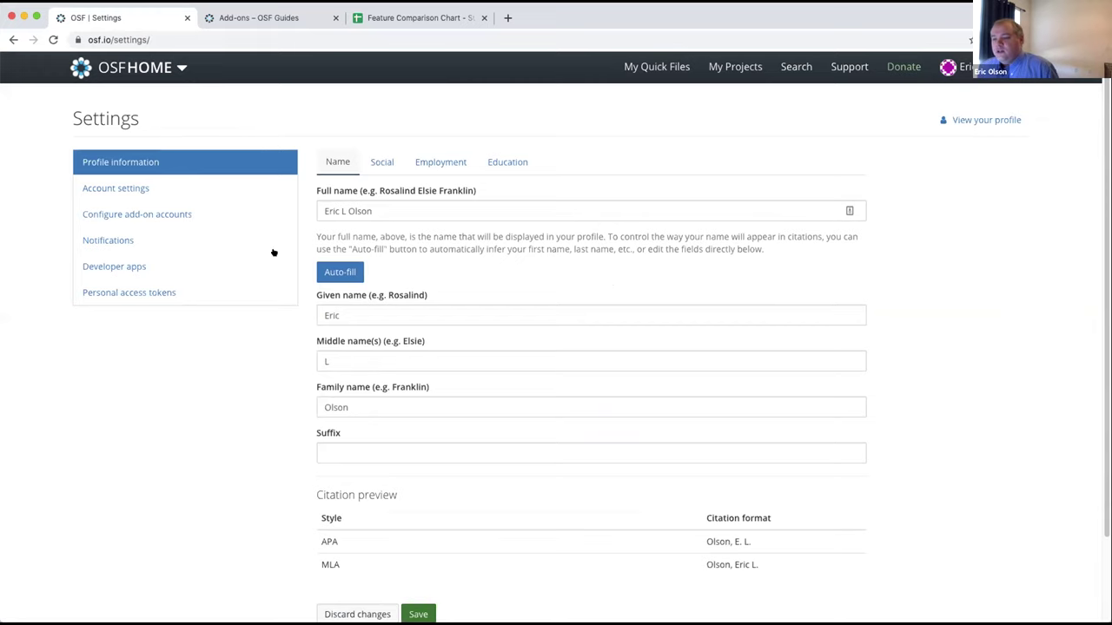
{"action": "left_click", "coordinate": [187, 218]}
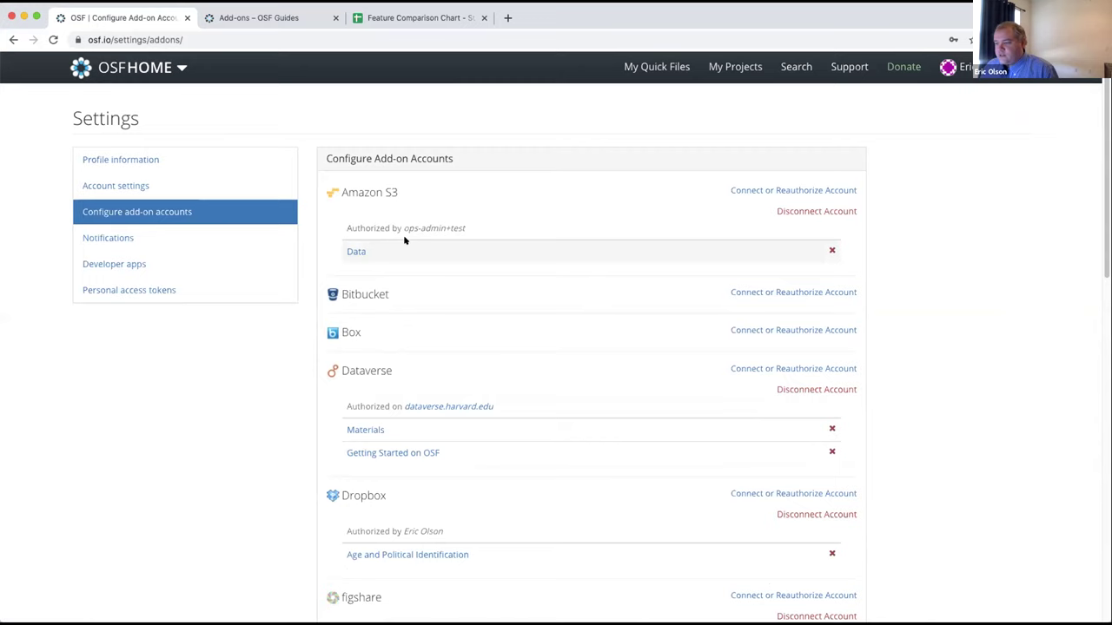
{"action": "scroll", "coordinate": [573, 262], "scroll_direction": "down", "scroll_amount": 1}
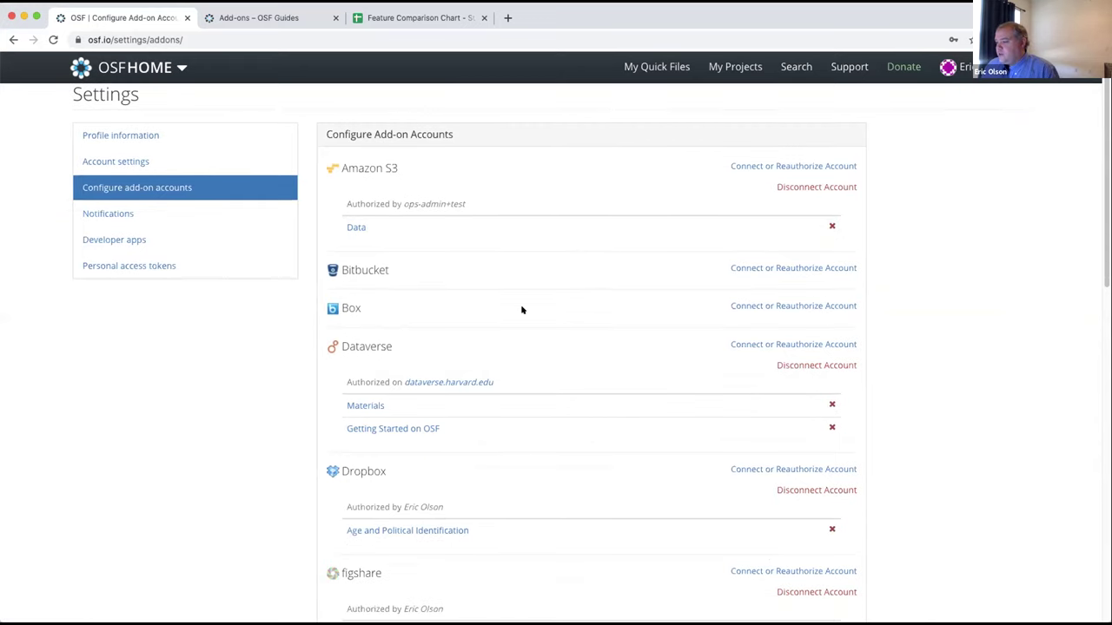
{"action": "scroll", "coordinate": [470, 326], "scroll_direction": "down", "scroll_amount": 3}
{"action": "scroll", "coordinate": [471, 329], "scroll_direction": "down", "scroll_amount": 5}
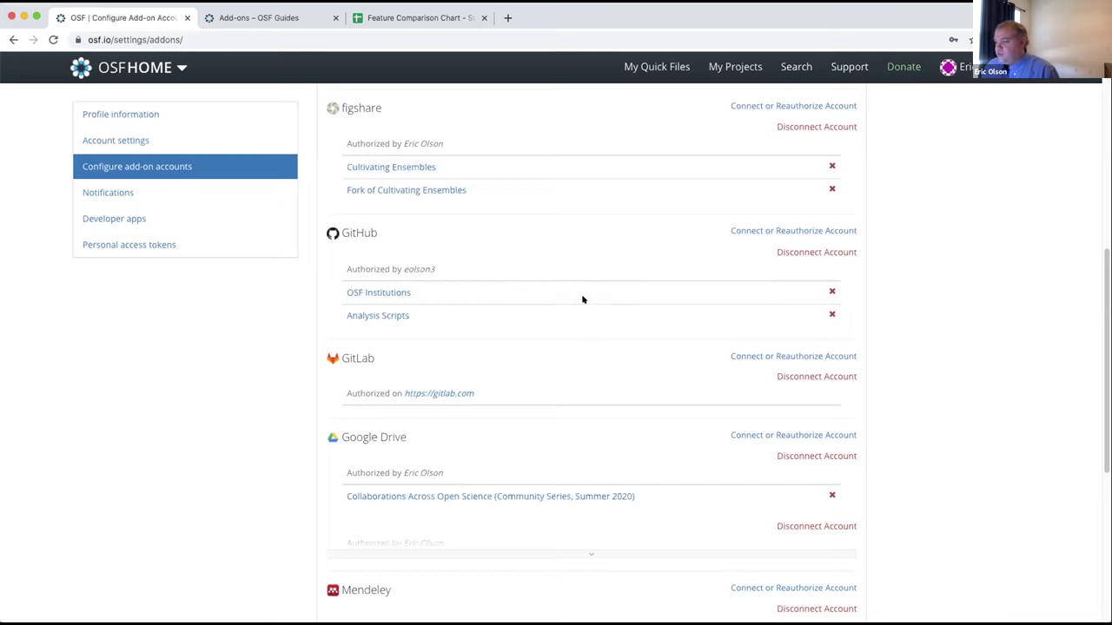
- Reauthorize the GitHub add-on account and disconnect it from the user account
{"action": "left_click", "coordinate": [795, 231]}
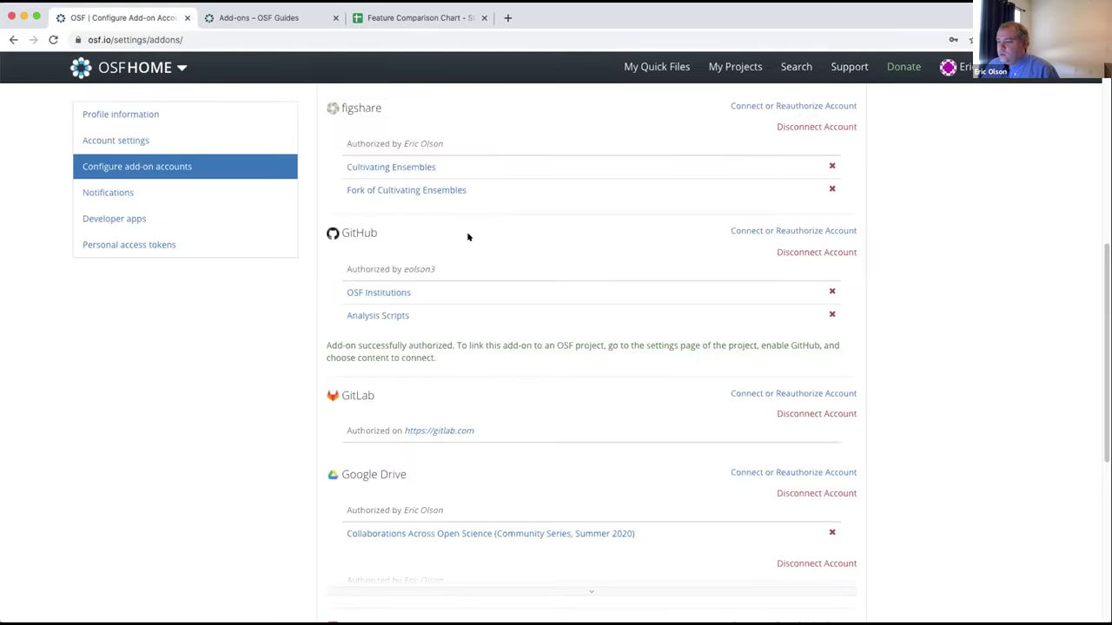
{"action": "left_click", "coordinate": [788, 251]}
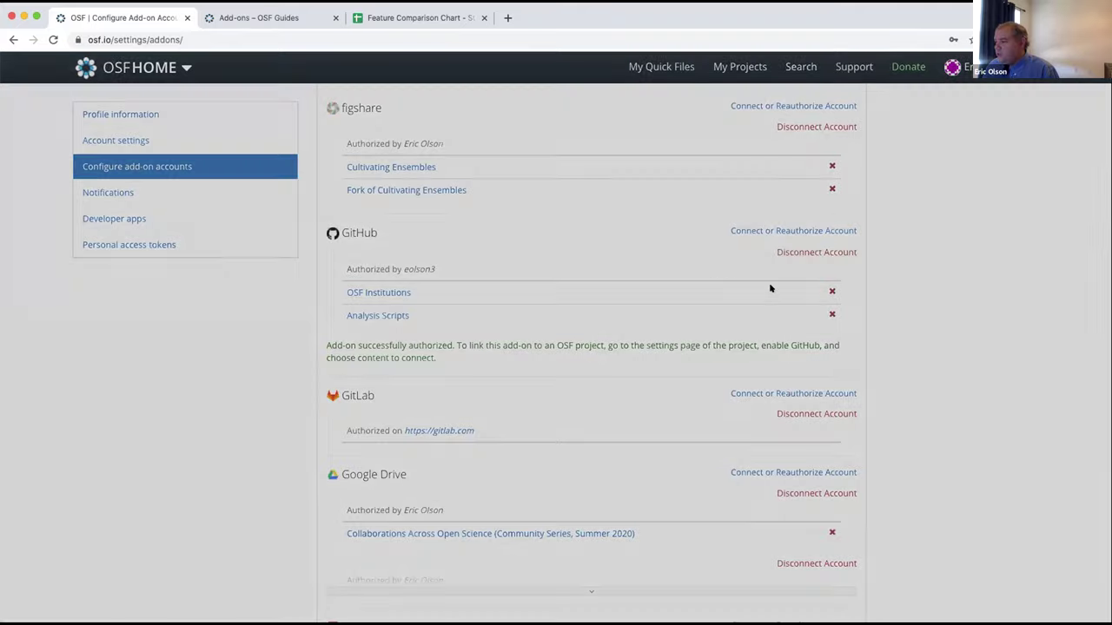
{"action": "left_click", "coordinate": [745, 252]}
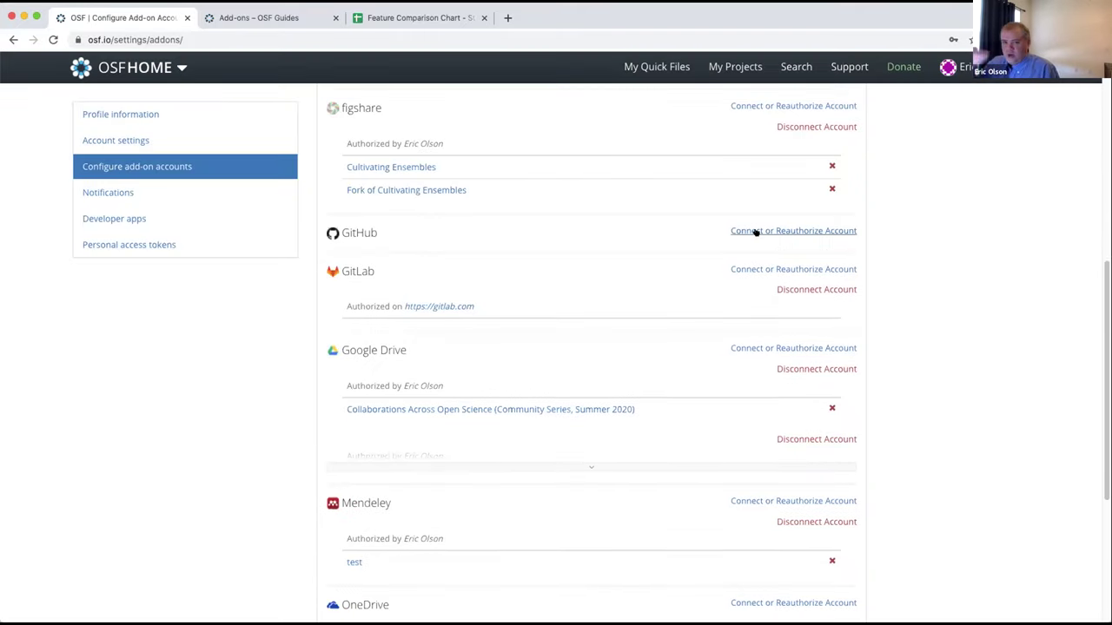
- Connect the GitHub add-on account again, and repeat its disconnection and authorization
{"action": "left_click", "coordinate": [755, 232]}
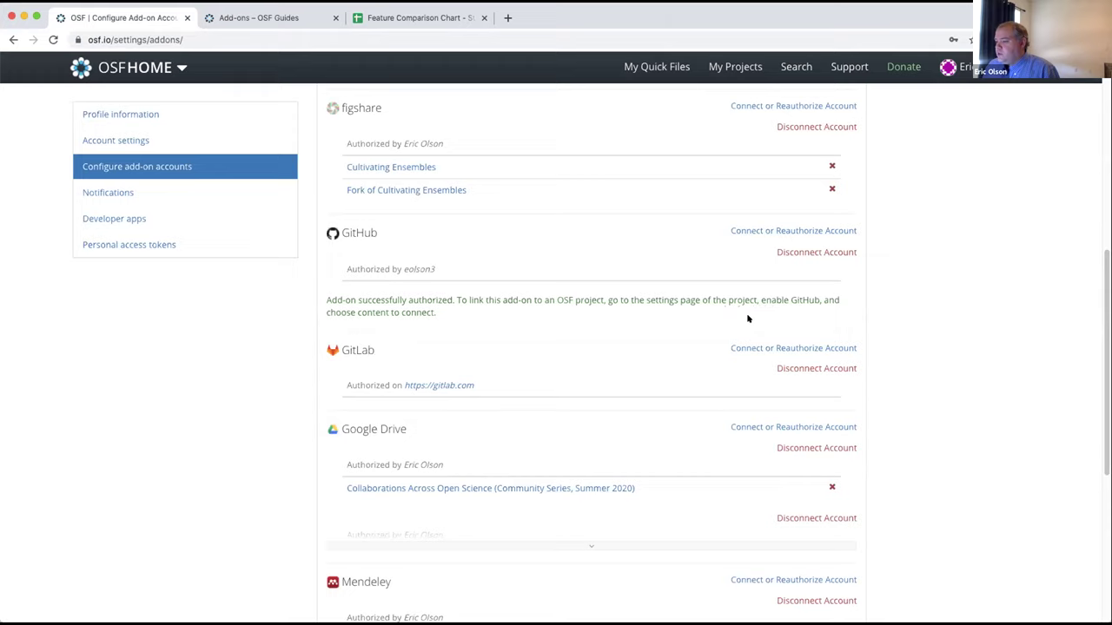
{"action": "left_click", "coordinate": [806, 231]}
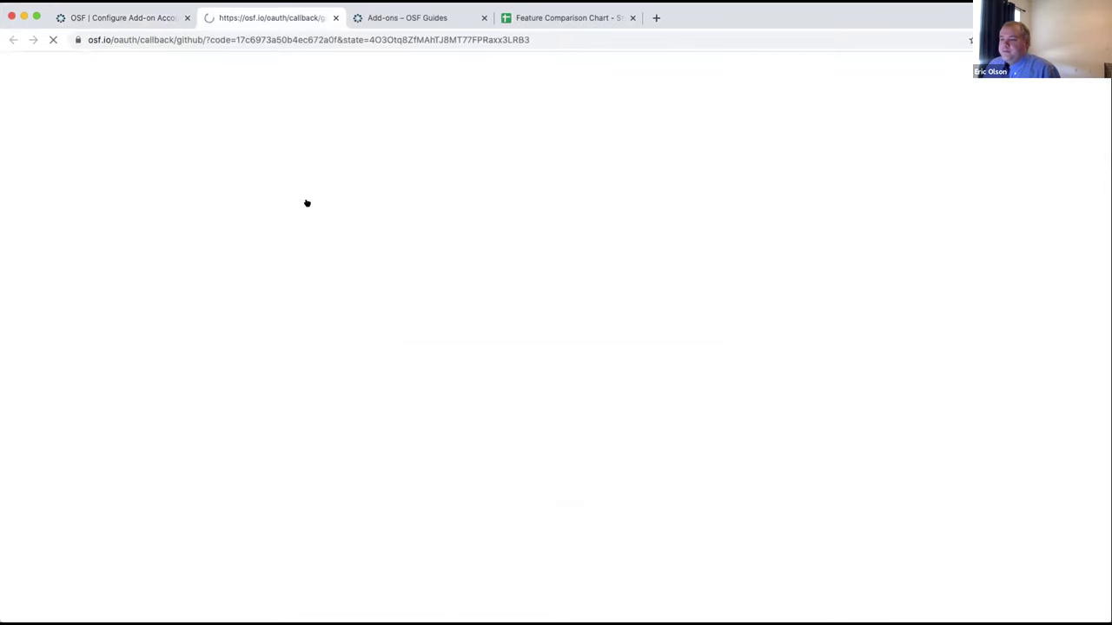
{"action": "left_click", "coordinate": [811, 251]}
{"action": "left_click", "coordinate": [696, 186]}
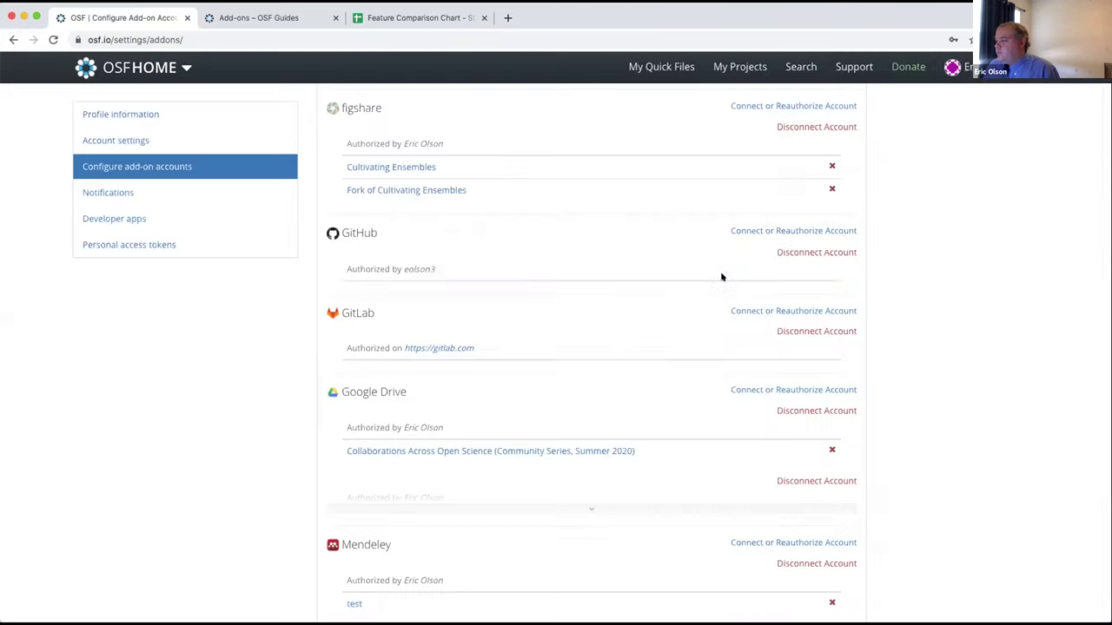
{"action": "left_click", "coordinate": [762, 230]}
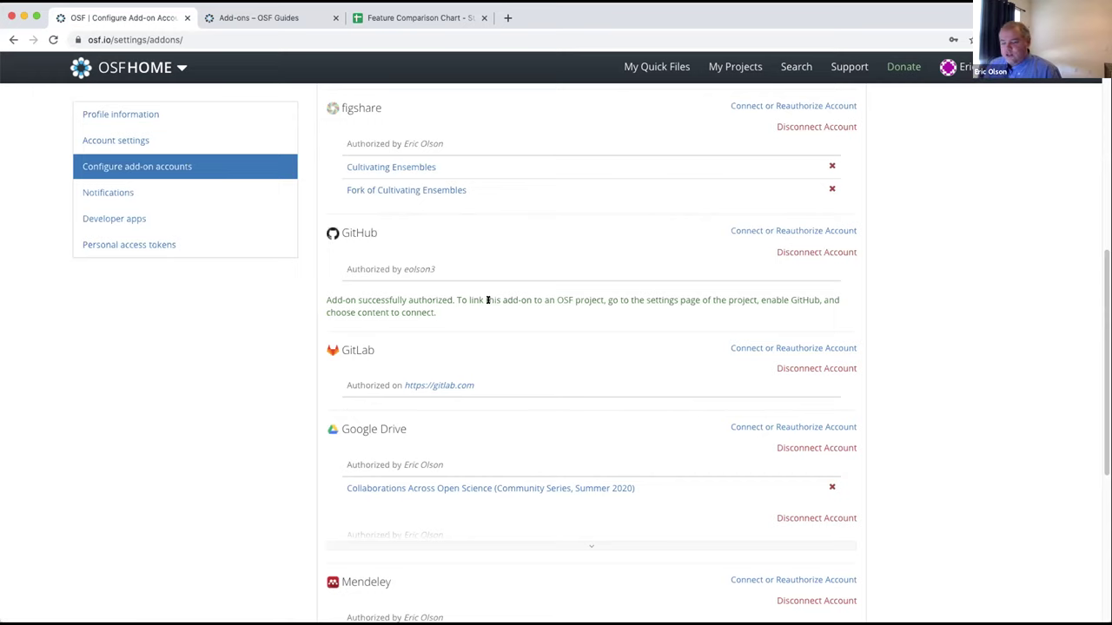
- Highlight the GitHub authorization message on linking the add-on to a project, and look over the neighbouring accounts
{"action": "left_click_drag", "start_coordinate": [410, 300], "coordinate": [450, 298]}
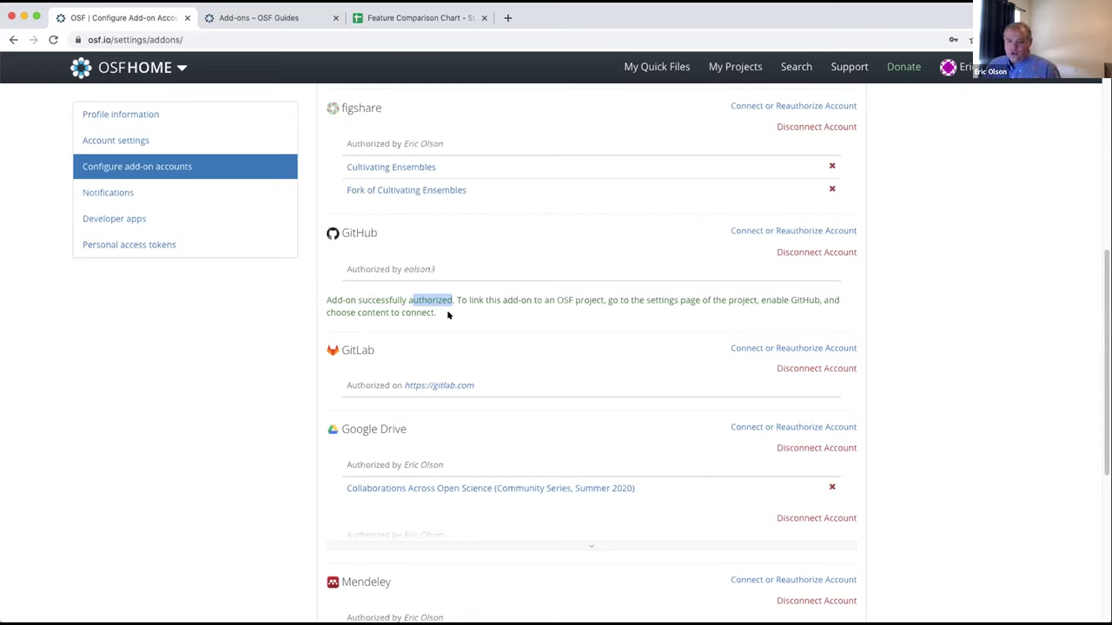
{"action": "left_click_drag", "start_coordinate": [449, 307], "coordinate": [312, 295]}
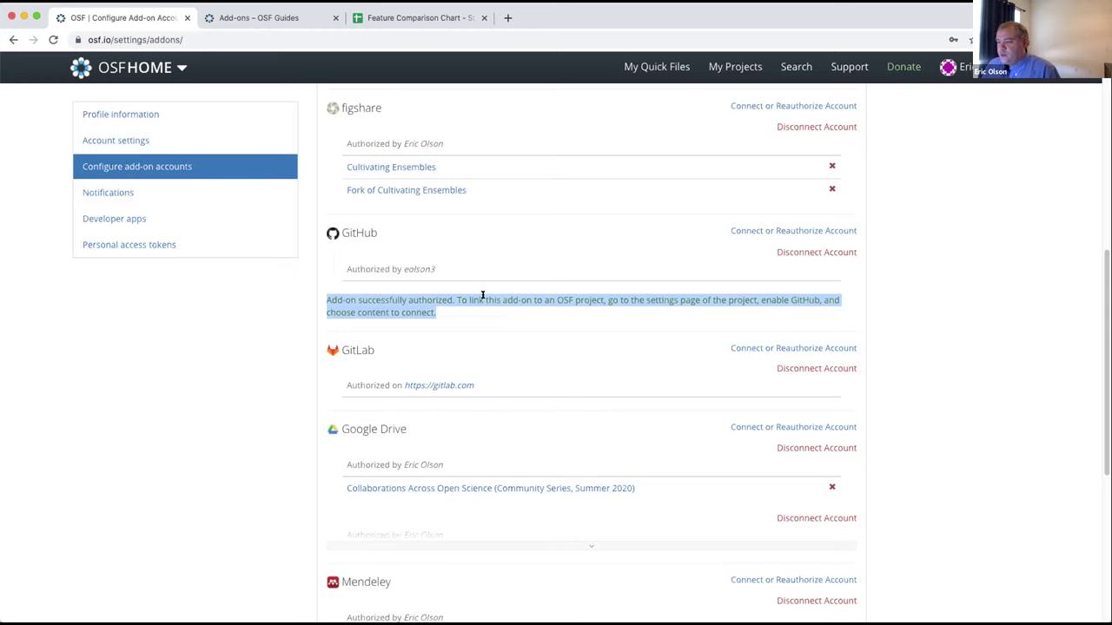
{"action": "scroll", "coordinate": [521, 283], "scroll_direction": "up", "scroll_amount": 5}
{"action": "scroll", "coordinate": [544, 266], "scroll_direction": "down", "scroll_amount": 4}
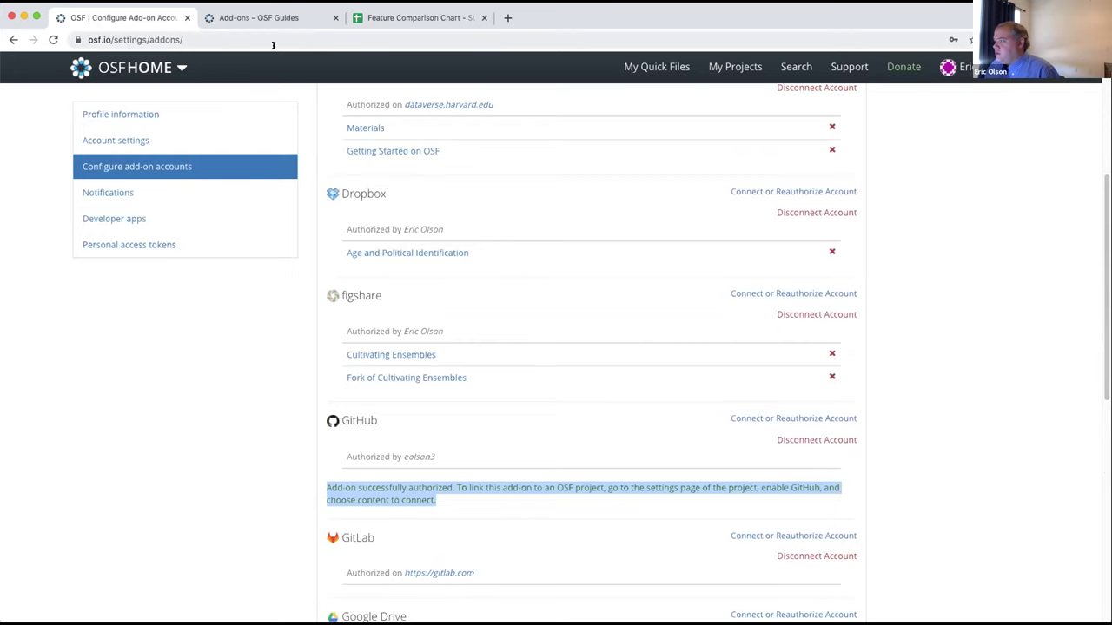
- Check the Add-ons help page in OSF Guides, and return to review the list of connected add-on accounts
{"action": "left_click", "coordinate": [263, 18]}
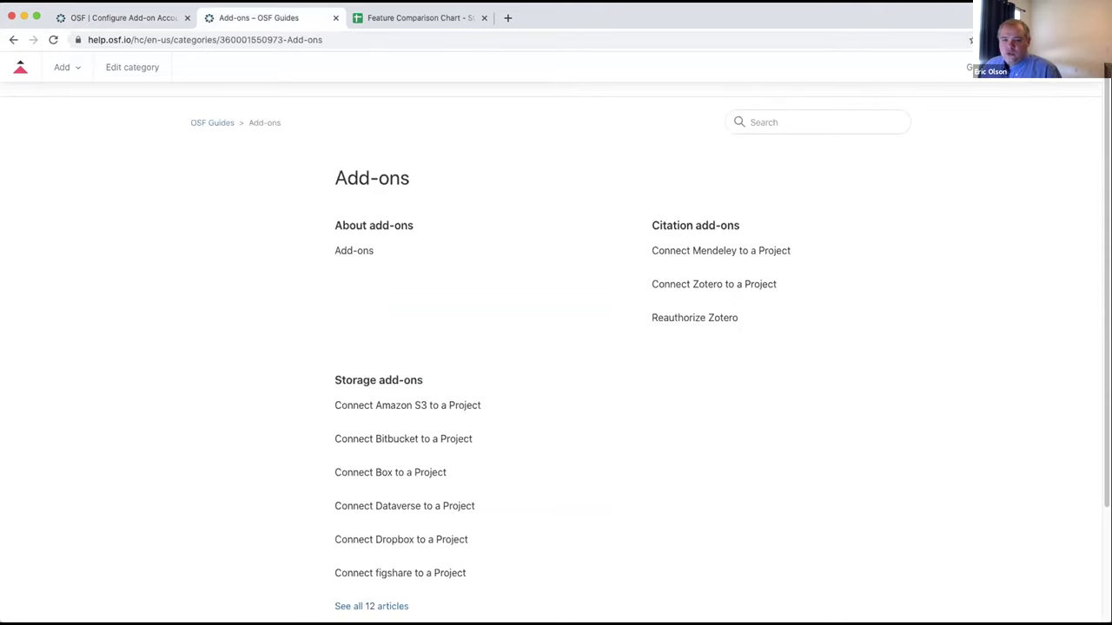
{"action": "left_click", "coordinate": [129, 18]}
{"action": "scroll", "coordinate": [500, 295], "scroll_direction": "down", "scroll_amount": 3}
{"action": "scroll", "coordinate": [498, 293], "scroll_direction": "up", "scroll_amount": 7}
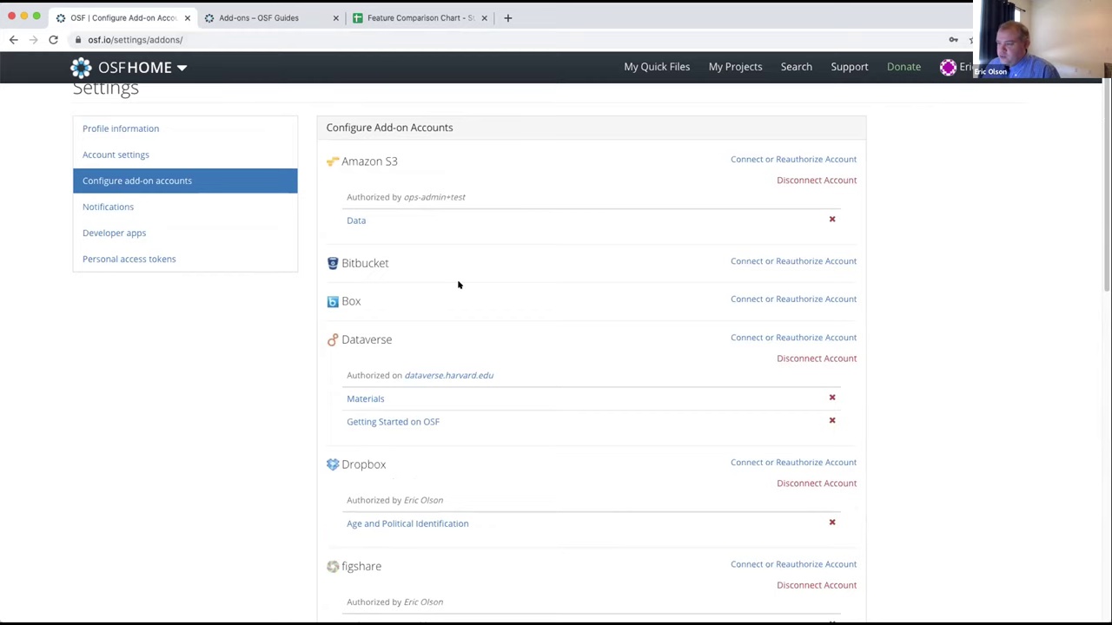
{"action": "scroll", "coordinate": [452, 280], "scroll_direction": "down", "scroll_amount": 1}
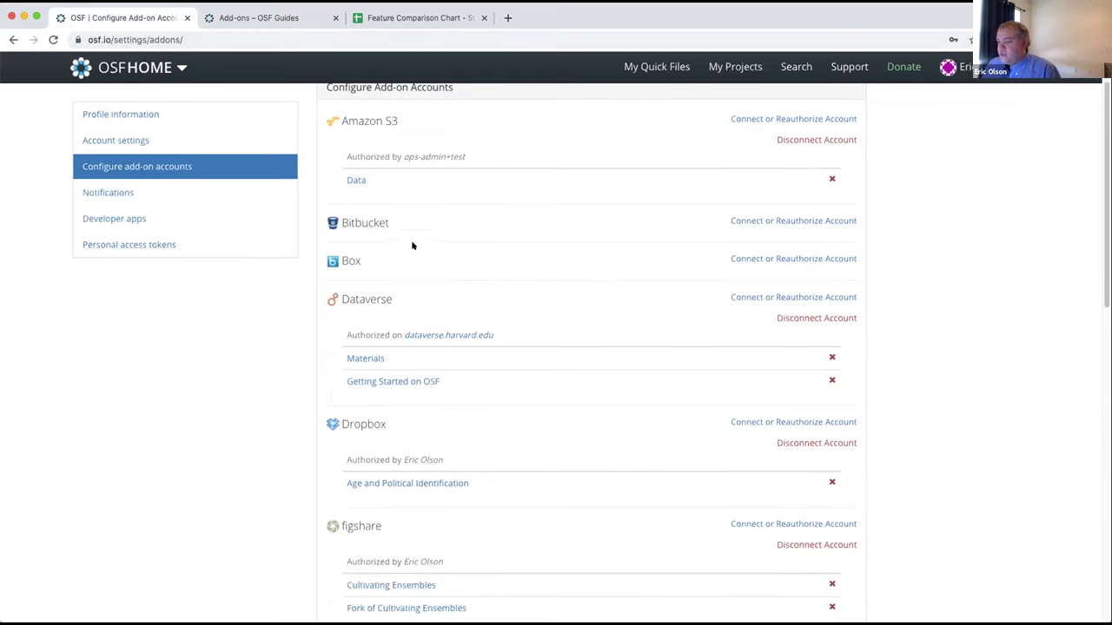
- Look over the Add-ons category in OSF Guides and open the Add-ons article under About add-ons
{"action": "scroll", "coordinate": [392, 245], "scroll_direction": "down", "scroll_amount": 1}
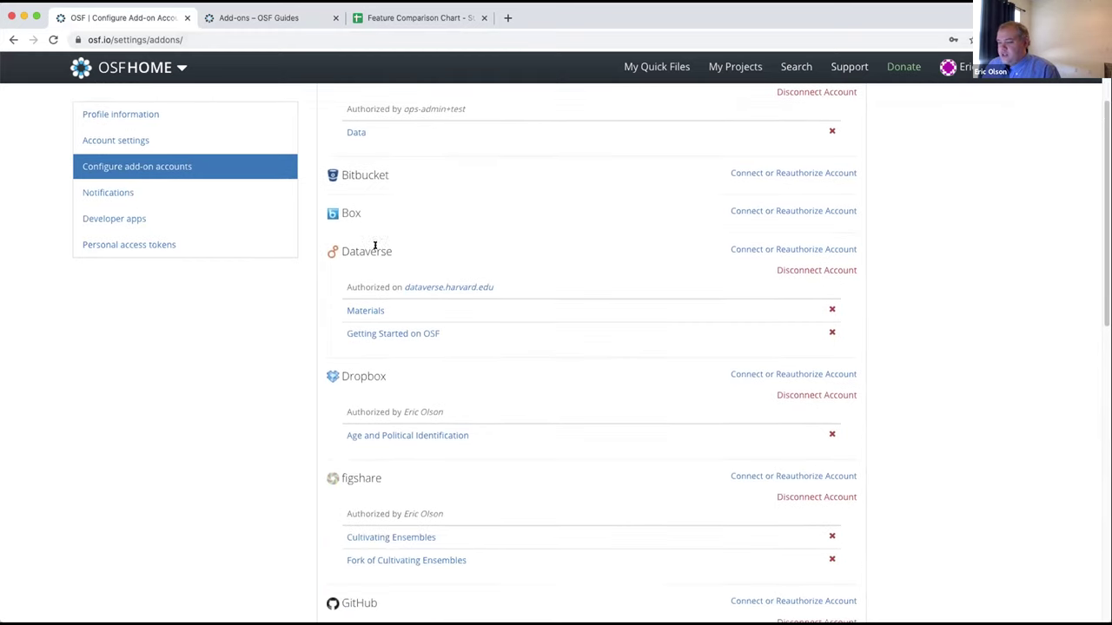
{"action": "left_click", "coordinate": [303, 19]}
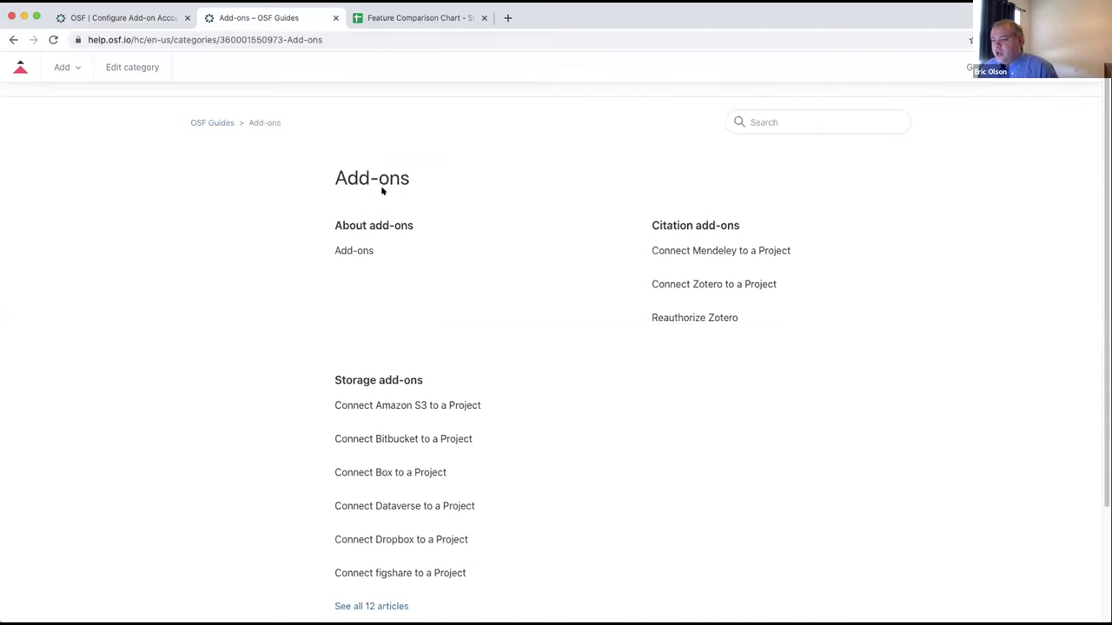
{"action": "scroll", "coordinate": [269, 239], "scroll_direction": "down", "scroll_amount": 1}
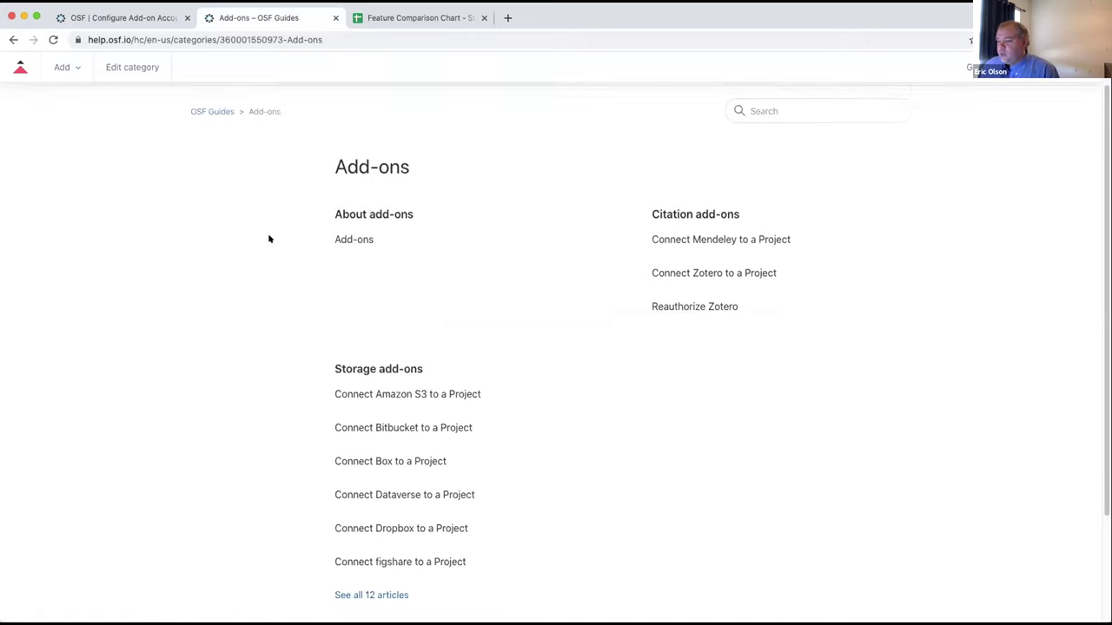
{"action": "scroll", "coordinate": [252, 246], "scroll_direction": "down", "scroll_amount": 3}
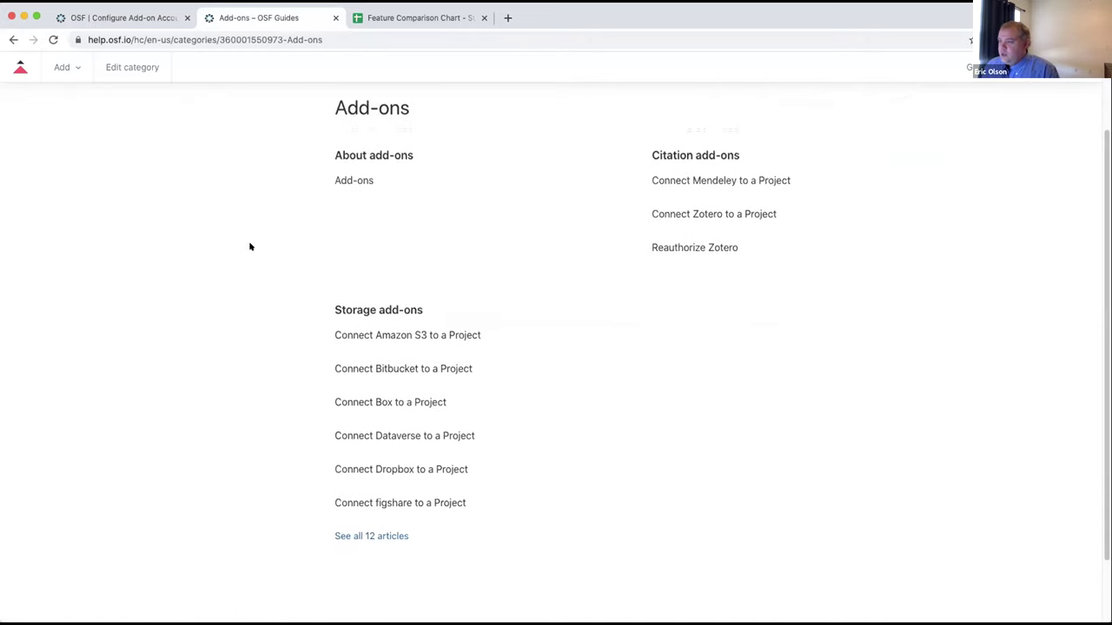
{"action": "scroll", "coordinate": [256, 242], "scroll_direction": "up", "scroll_amount": 1}
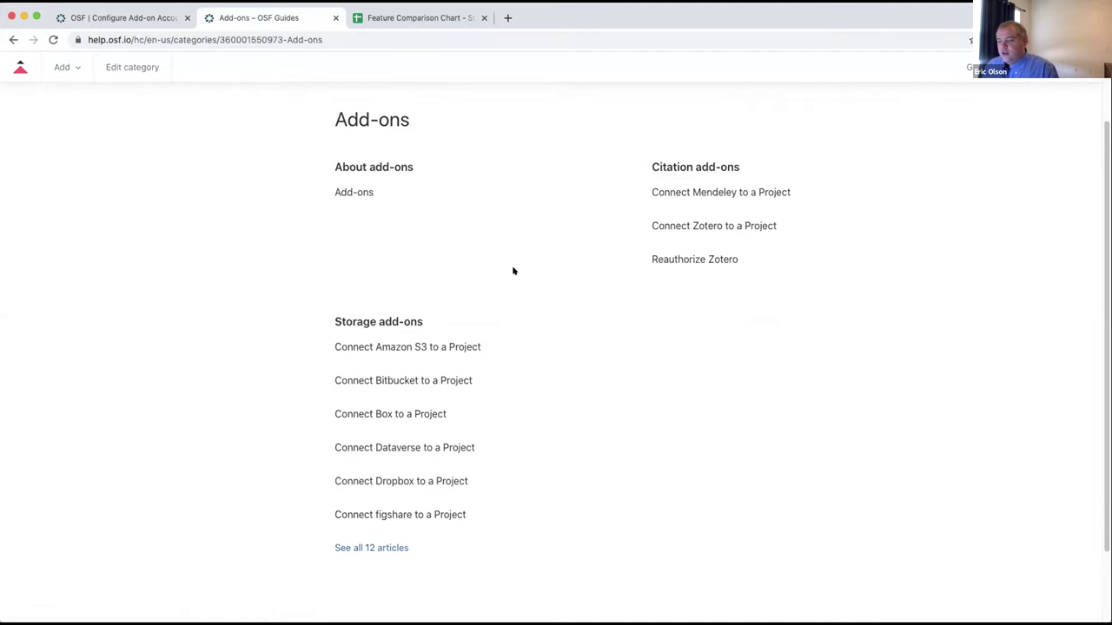
{"action": "scroll", "coordinate": [473, 242], "scroll_direction": "up", "scroll_amount": 2}
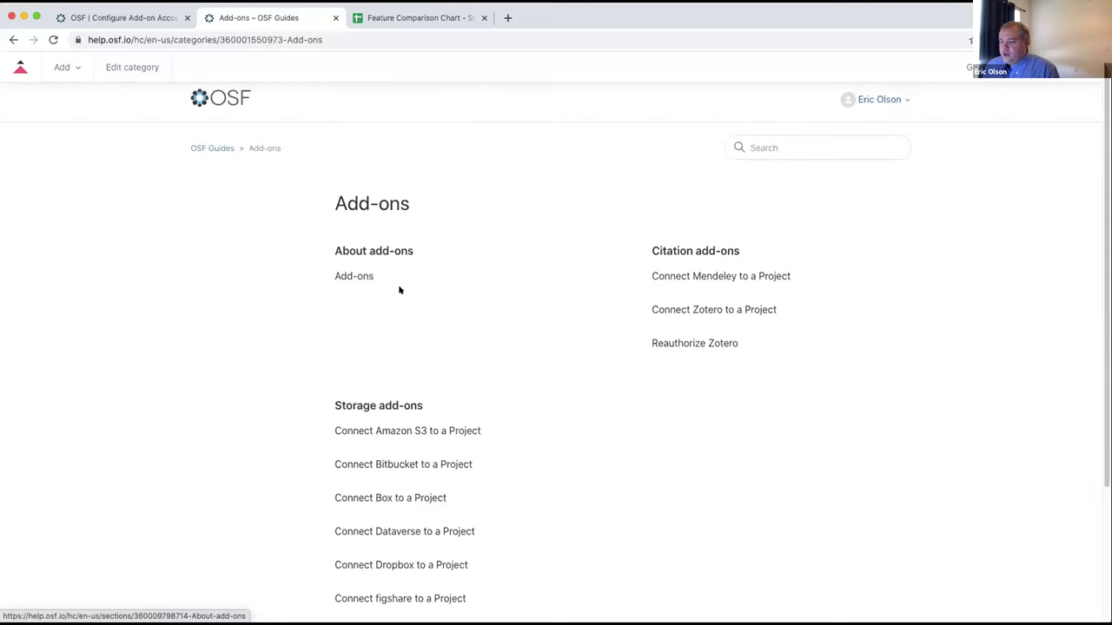
{"action": "left_click", "coordinate": [354, 274]}
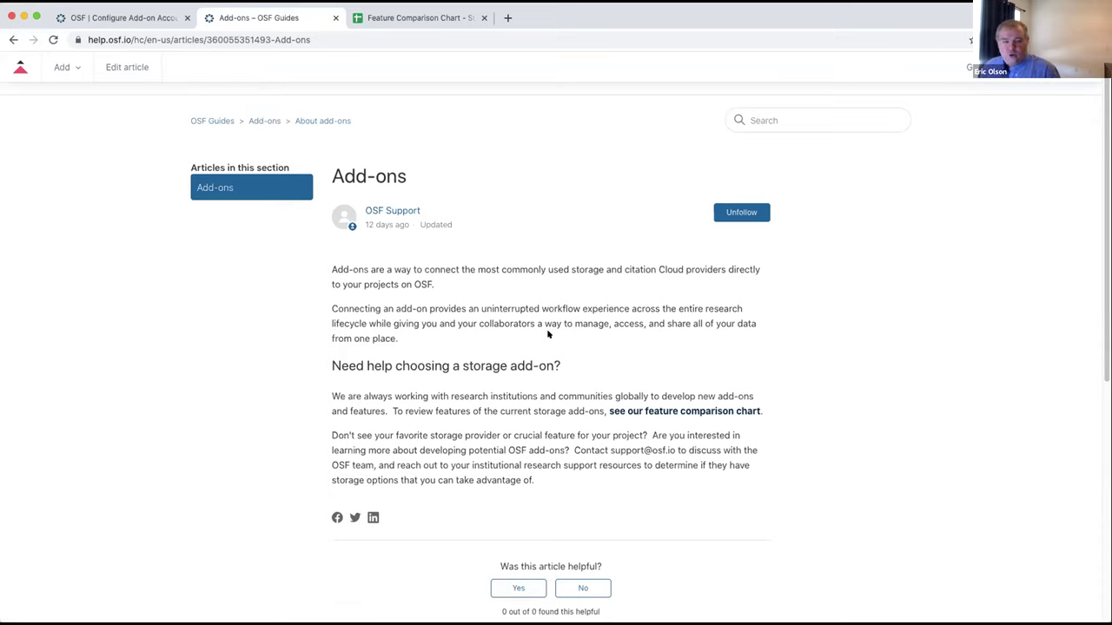
- Revisit the add-on account settings and the Add-ons article, and look over the storage add-ons Feature Comparison Chart in Google Sheets
{"action": "left_click", "coordinate": [136, 21]}
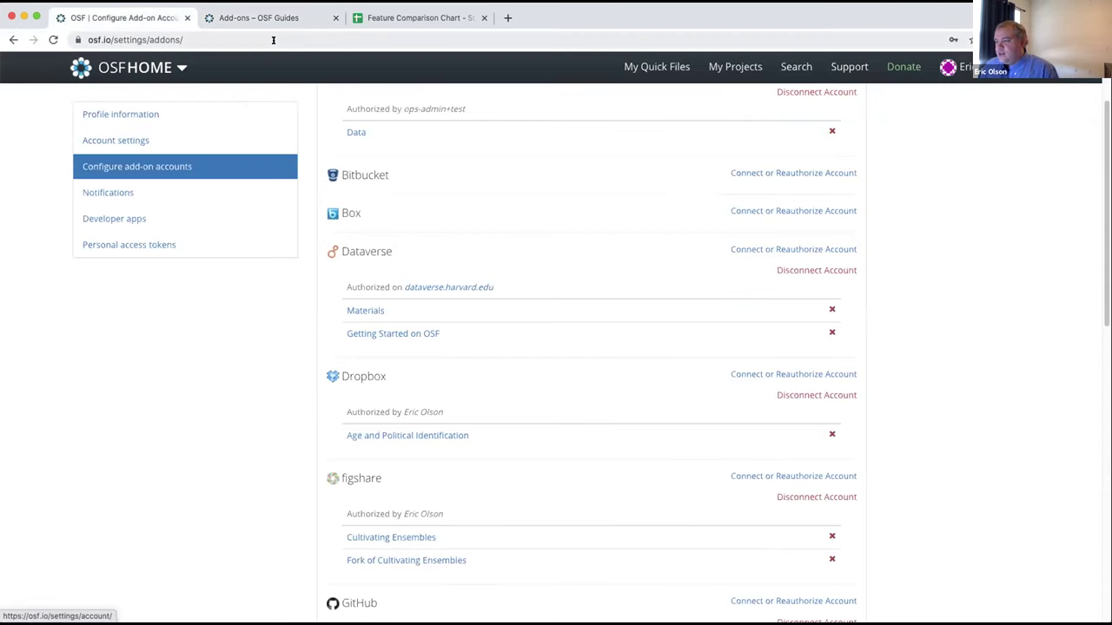
{"action": "left_click", "coordinate": [252, 19]}
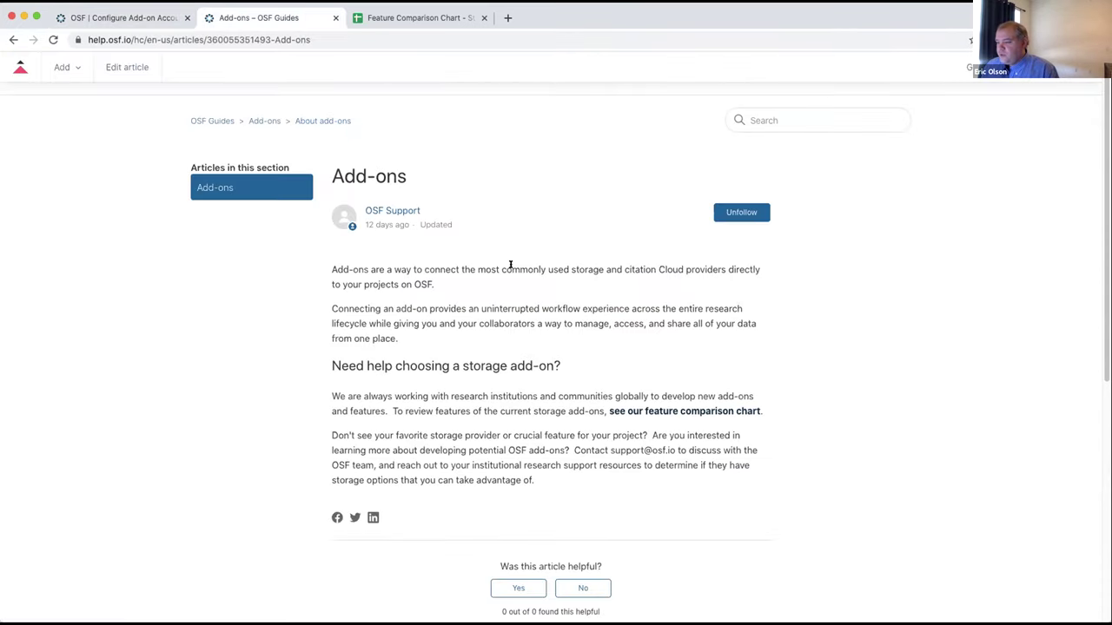
{"action": "left_click", "coordinate": [393, 19]}
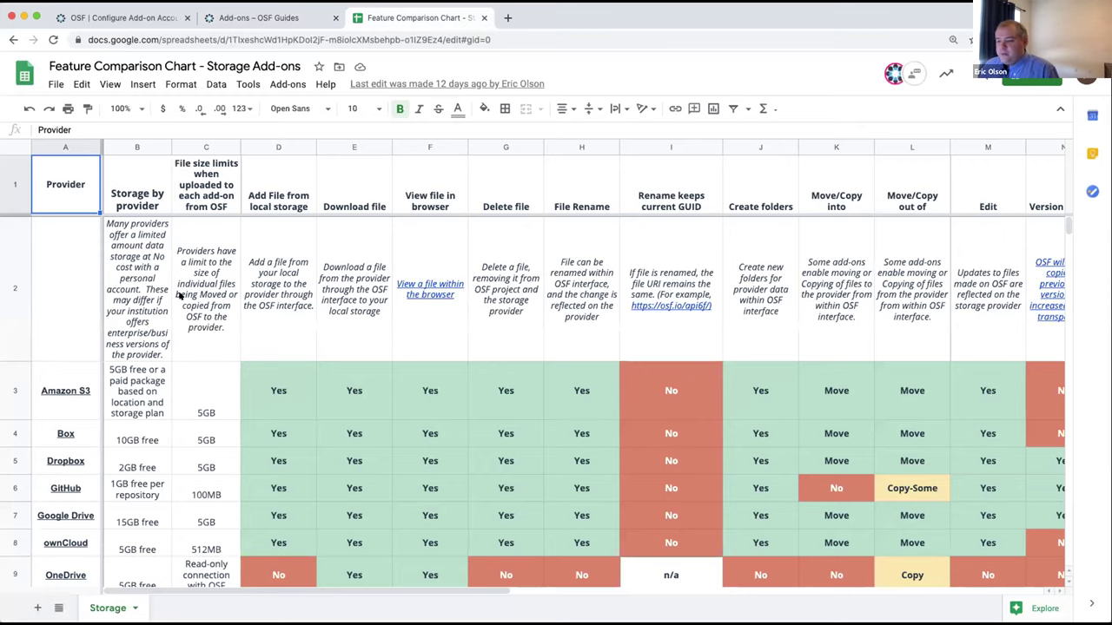
{"action": "scroll", "coordinate": [180, 296], "scroll_direction": "down", "scroll_amount": 3}
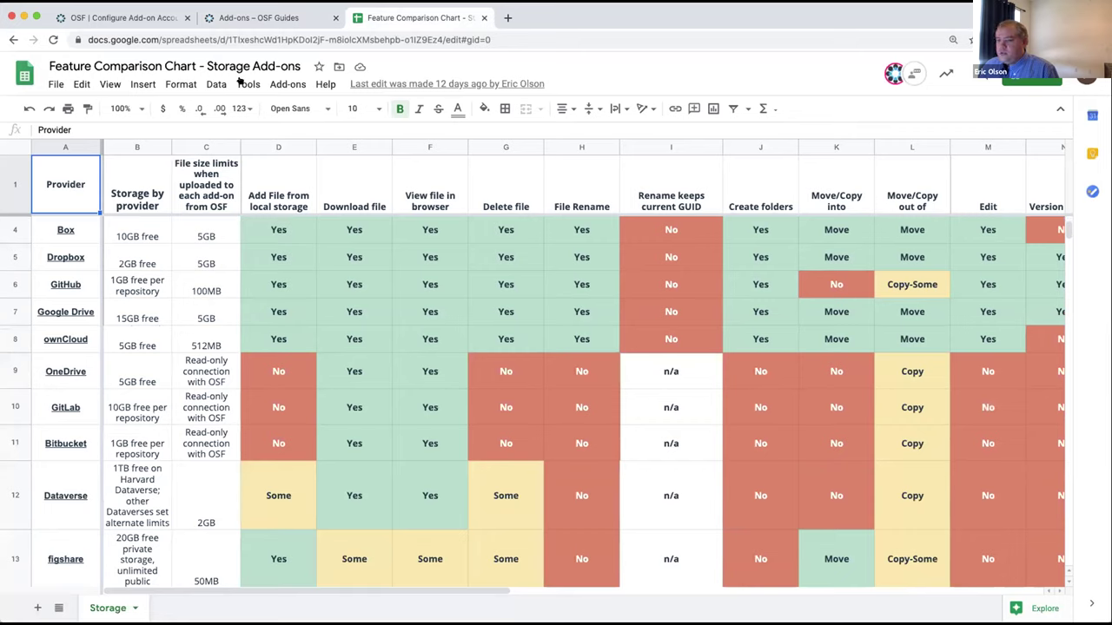
- Return to the Add-ons article in OSF Guides and highlight the paragraph that refers to the feature comparison chart
{"action": "left_click", "coordinate": [271, 19]}
{"action": "scroll", "coordinate": [453, 291], "scroll_direction": "down", "scroll_amount": 1}
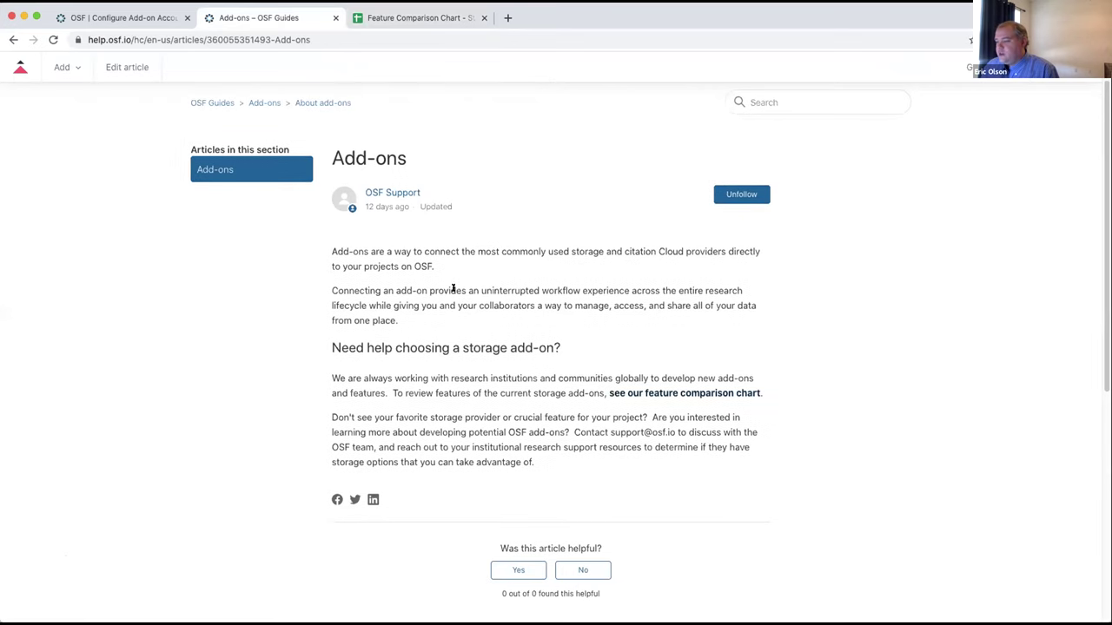
{"action": "left_click_drag", "start_coordinate": [761, 395], "coordinate": [378, 365]}
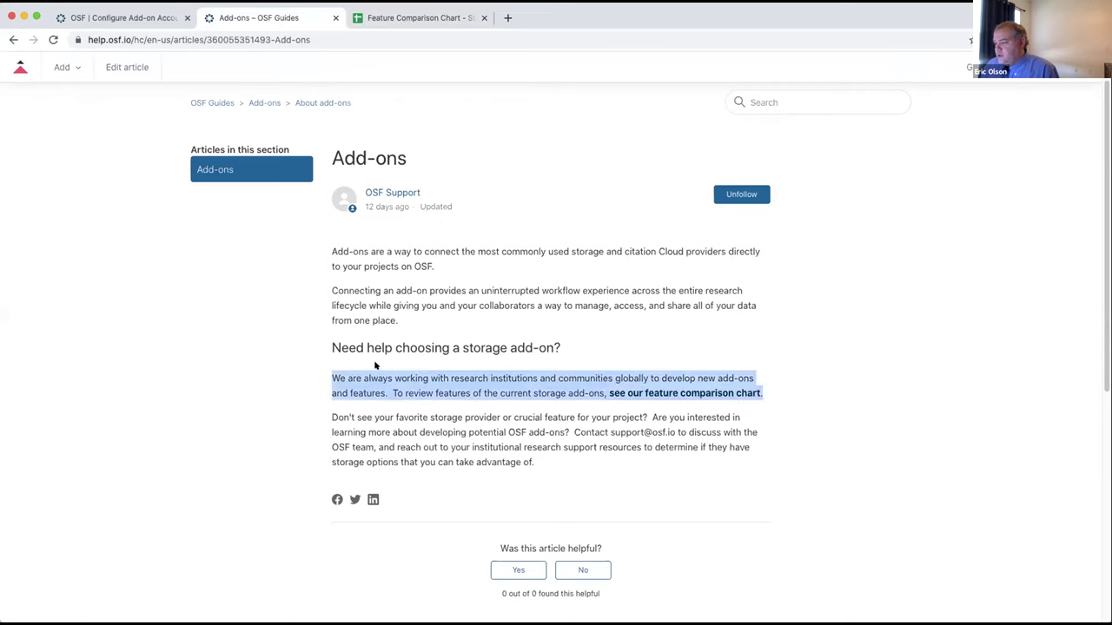
- Examine the provider storage and file size limits in the Feature Comparison Chart in Google Sheets
{"action": "left_click", "coordinate": [375, 14]}
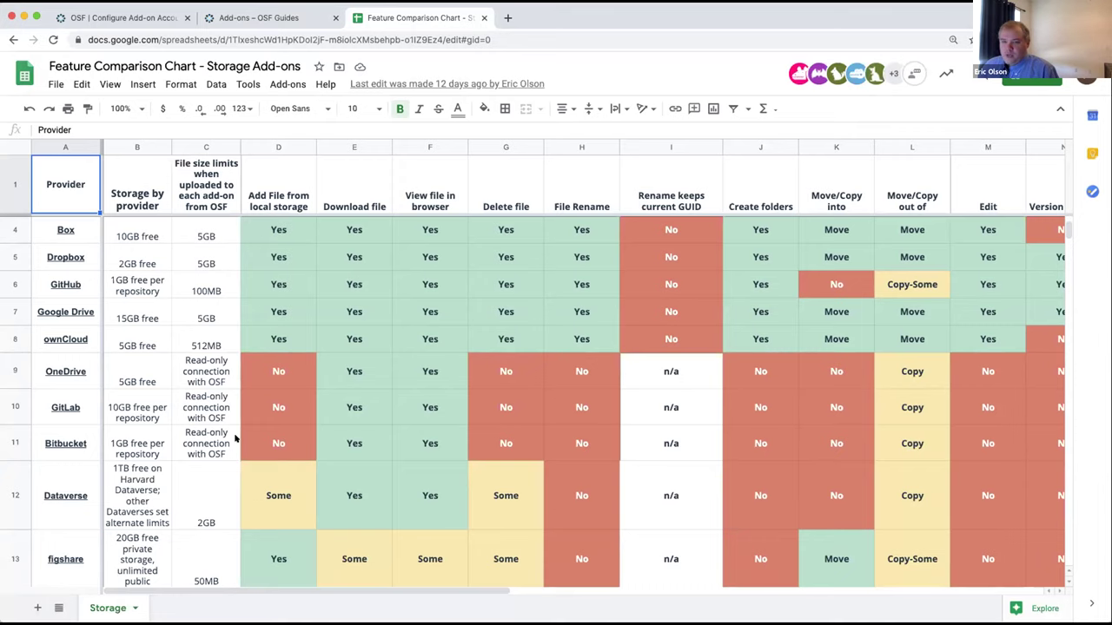
{"action": "scroll", "coordinate": [233, 455], "scroll_direction": "up", "scroll_amount": 1}
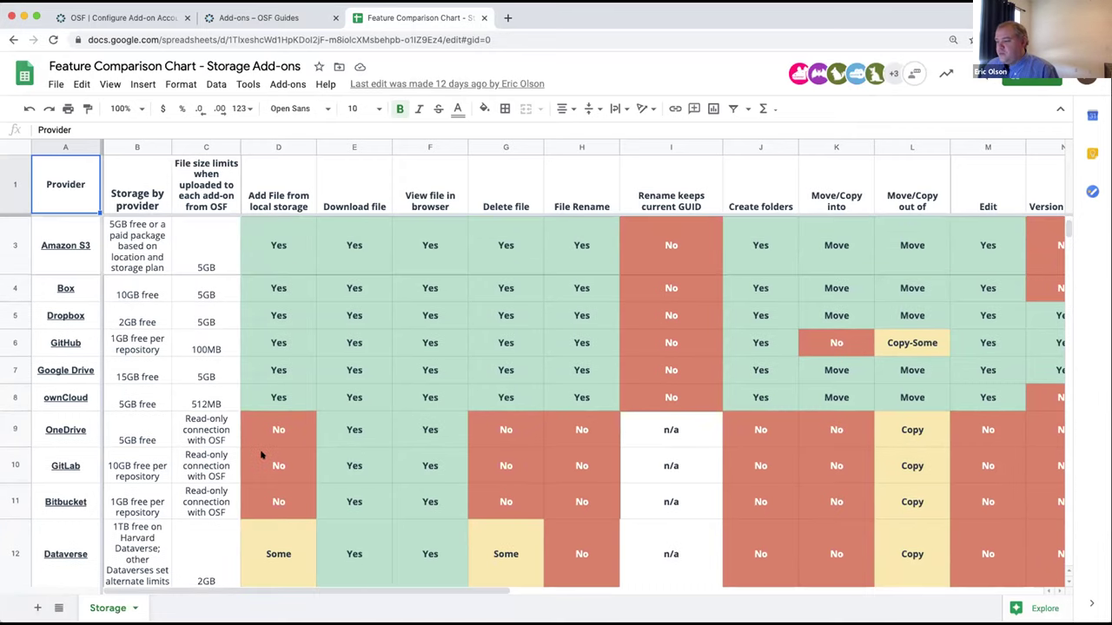
{"action": "scroll", "coordinate": [260, 455], "scroll_direction": "up", "scroll_amount": 1}
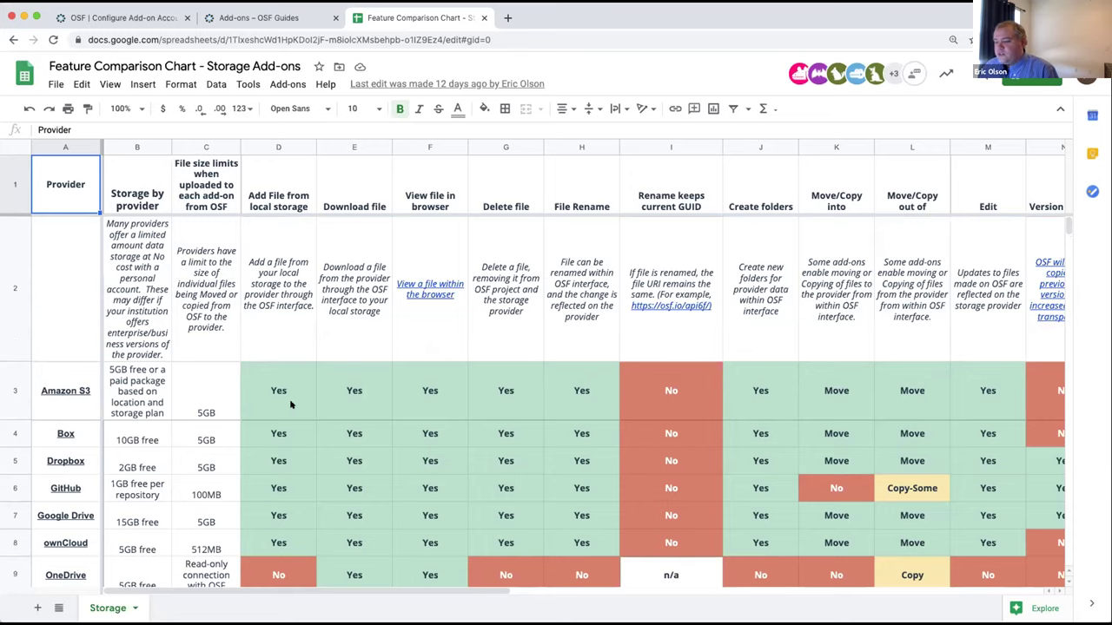
{"action": "scroll", "coordinate": [302, 407], "scroll_direction": "down", "scroll_amount": 1}
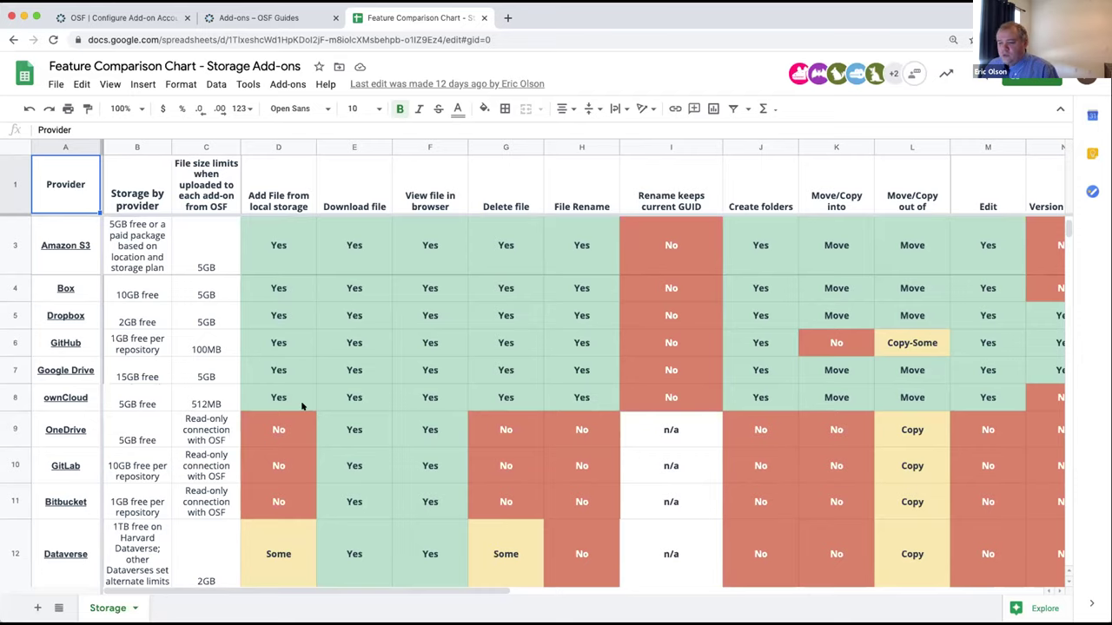
{"action": "scroll", "coordinate": [302, 407], "scroll_direction": "up", "scroll_amount": 1}
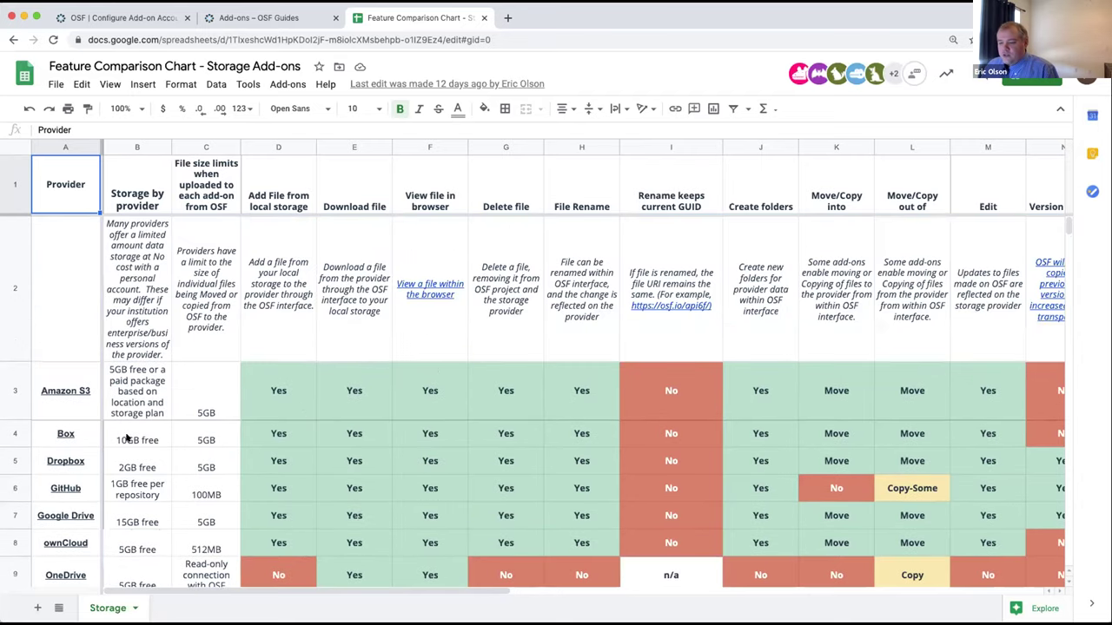
{"action": "scroll", "coordinate": [134, 399], "scroll_direction": "down", "scroll_amount": 1}
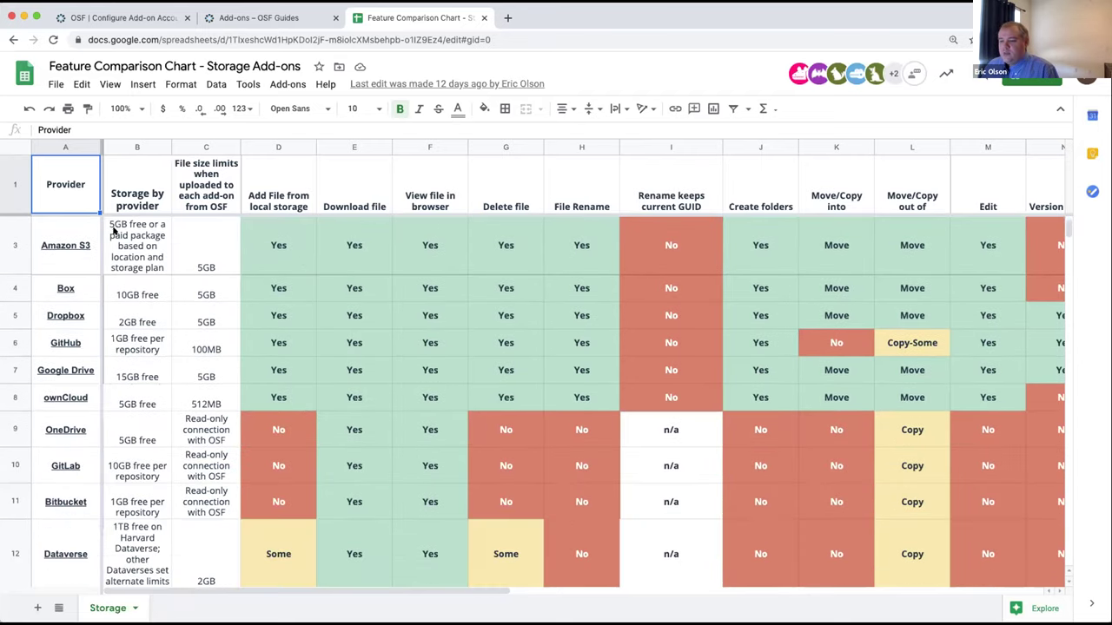
{"action": "scroll", "coordinate": [125, 369], "scroll_direction": "up", "scroll_amount": 1}
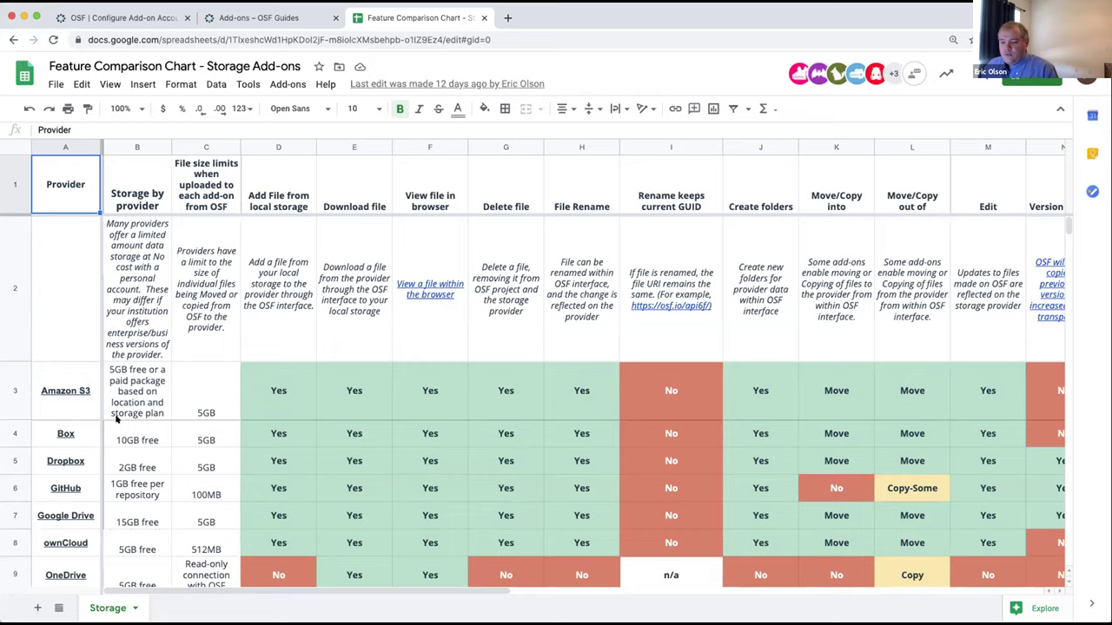
{"action": "scroll", "coordinate": [126, 442], "scroll_direction": "down", "scroll_amount": 3}
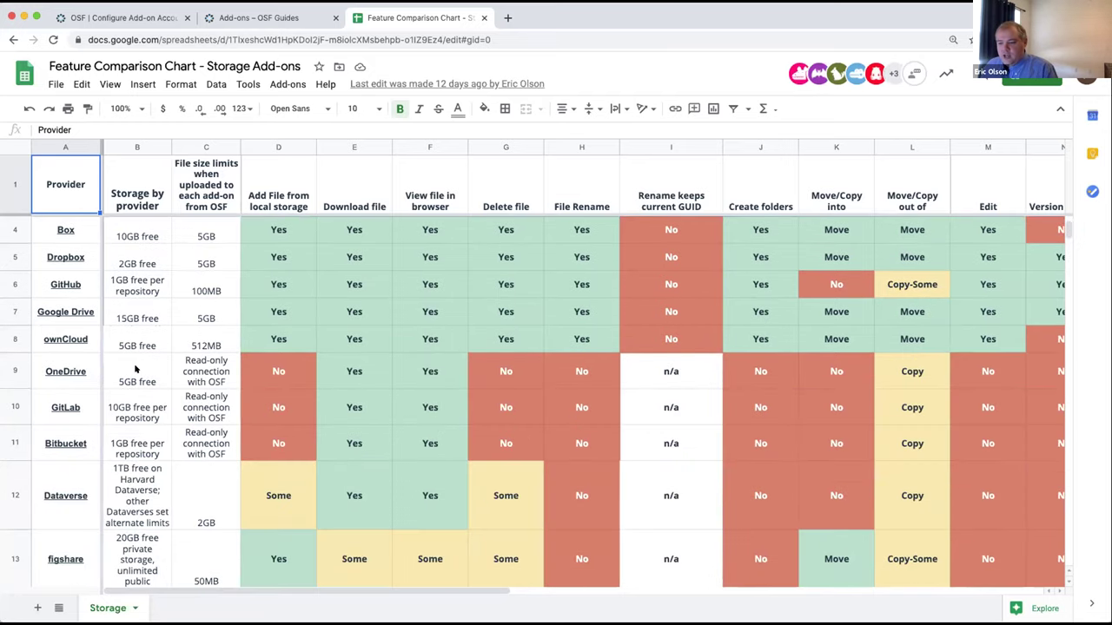
- Point out the free storage offered by Dropbox and Google Drive by selecting their Storage by provider cells in turn
{"action": "scroll", "coordinate": [135, 369], "scroll_direction": "up", "scroll_amount": 1}
{"action": "mouse_move", "coordinate": [61, 317]}
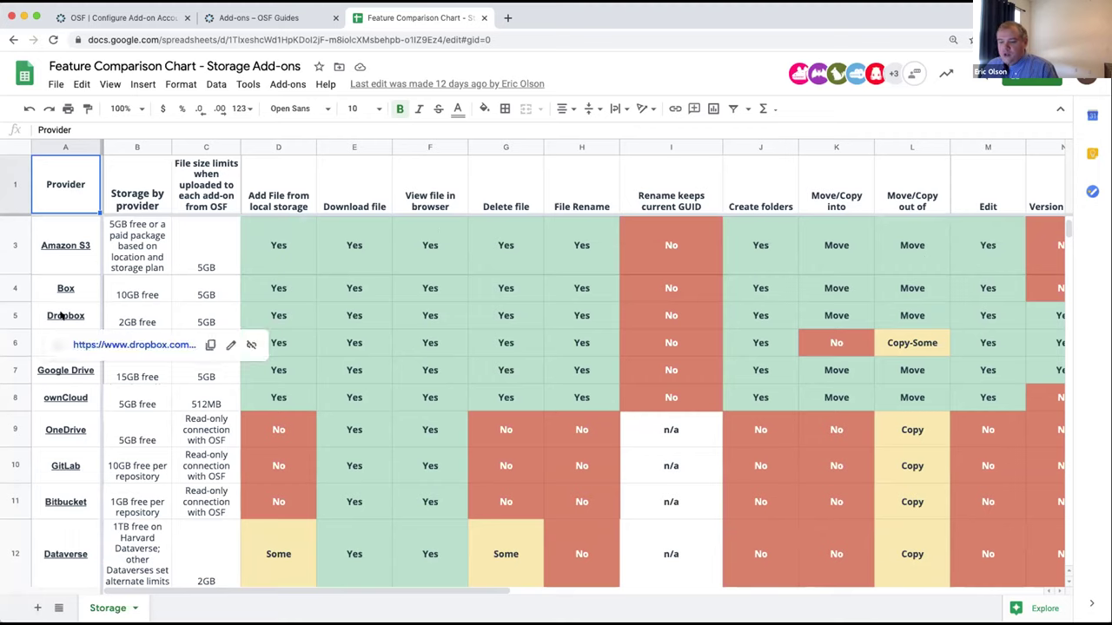
{"action": "left_click", "coordinate": [152, 320]}
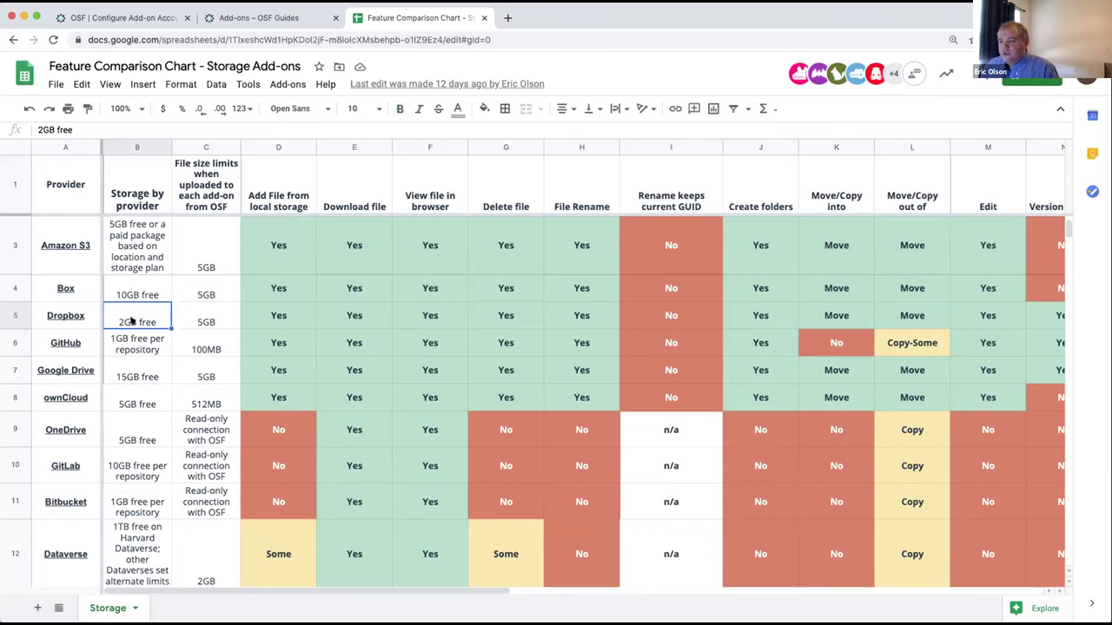
{"action": "left_click", "coordinate": [139, 377]}
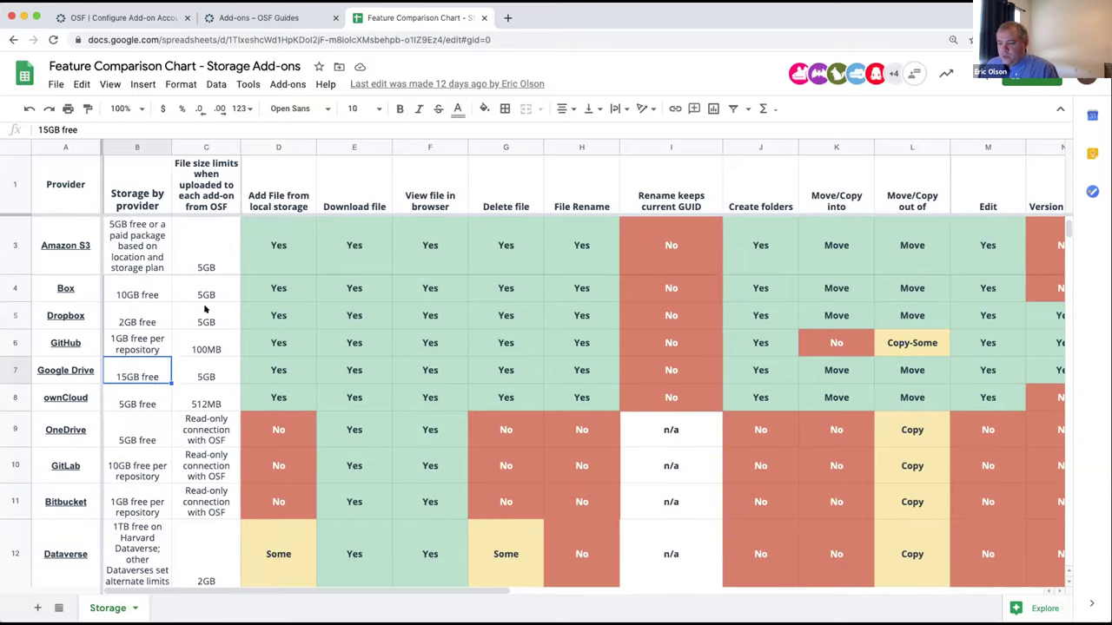
- Compare Dropbox's storage allowance with its file size limit for uploads from OSF, selecting the two cells alternately
{"action": "scroll", "coordinate": [209, 304], "scroll_direction": "up", "scroll_amount": 2}
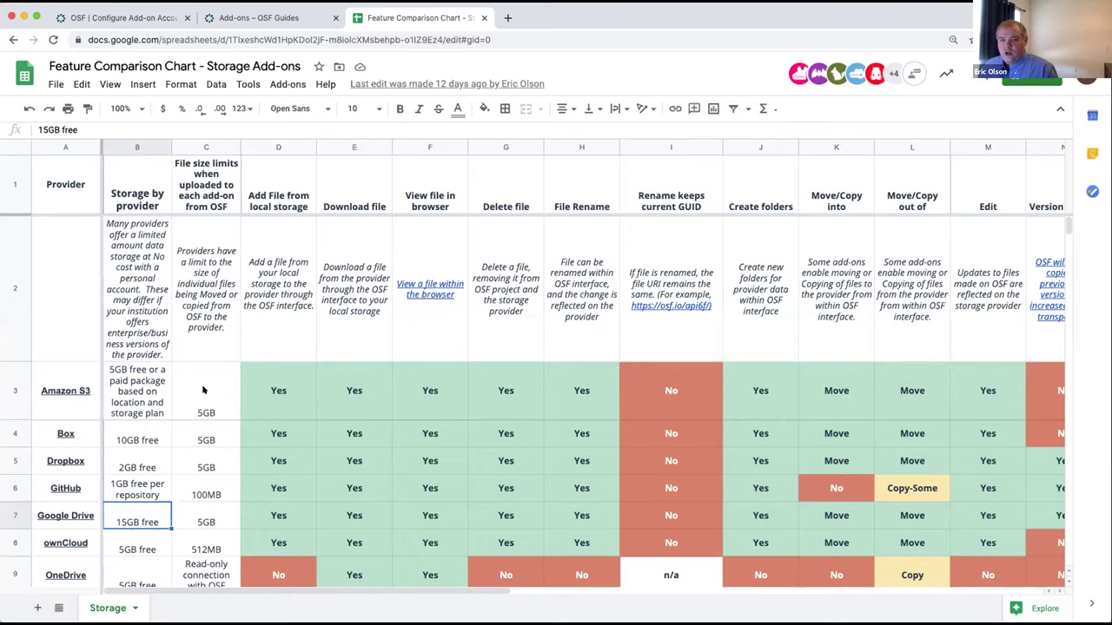
{"action": "scroll", "coordinate": [218, 424], "scroll_direction": "down", "scroll_amount": 2}
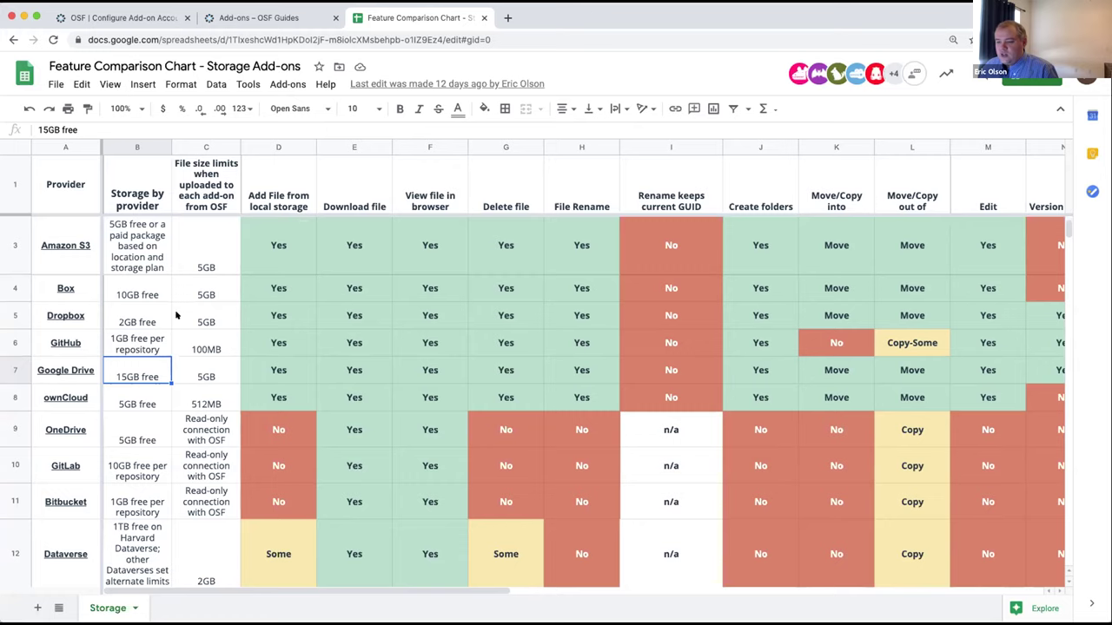
{"action": "left_click", "coordinate": [233, 320]}
{"action": "left_click", "coordinate": [127, 318]}
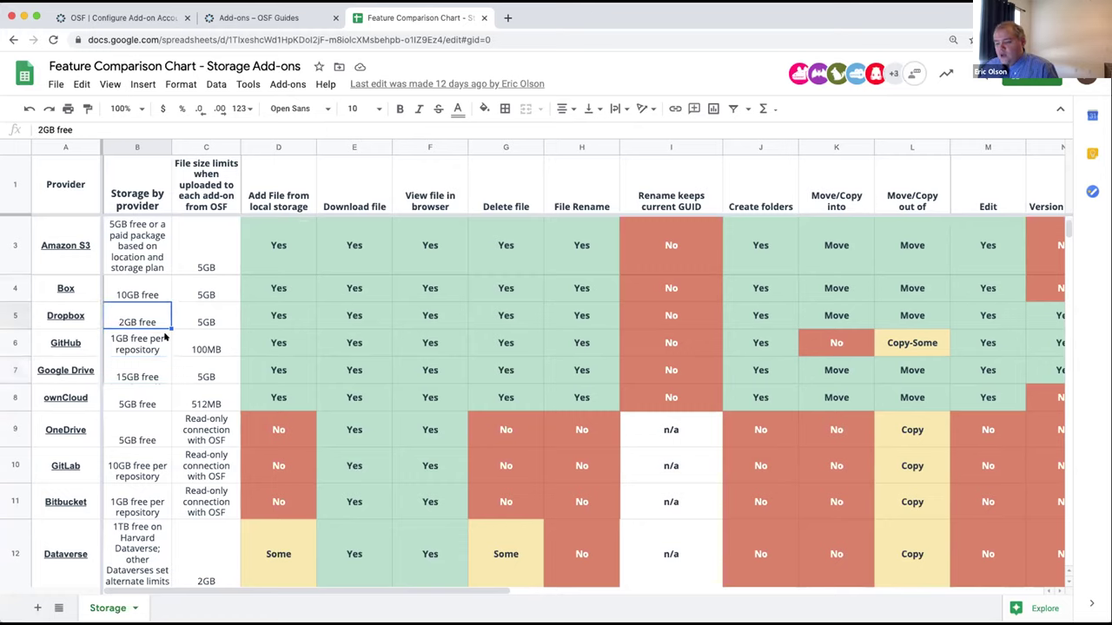
{"action": "left_click", "coordinate": [223, 319]}
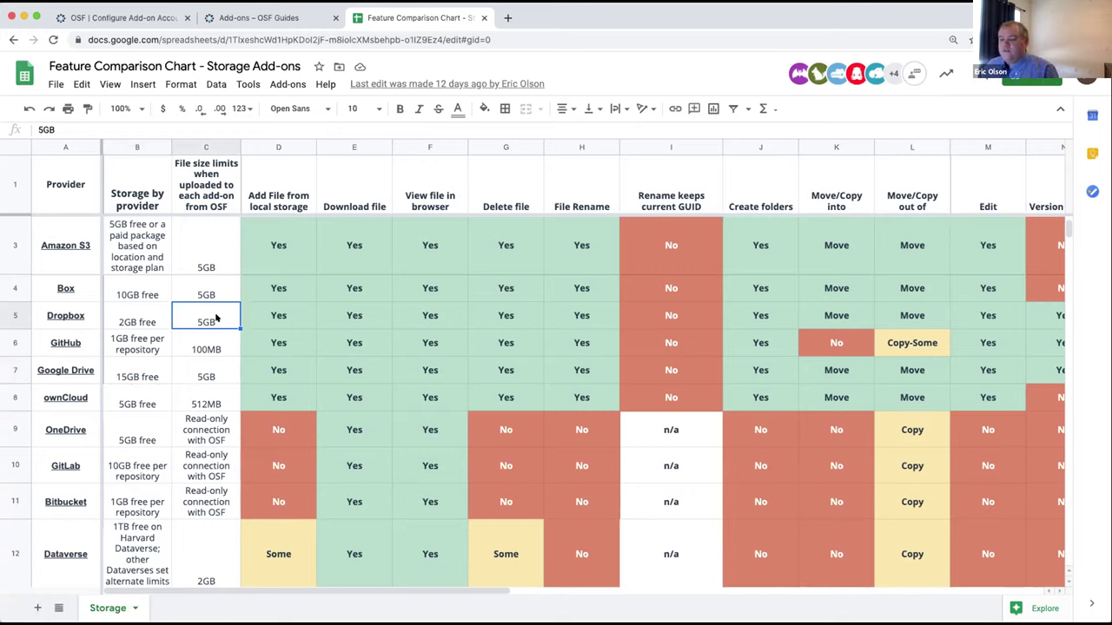
{"action": "left_click", "coordinate": [126, 318]}
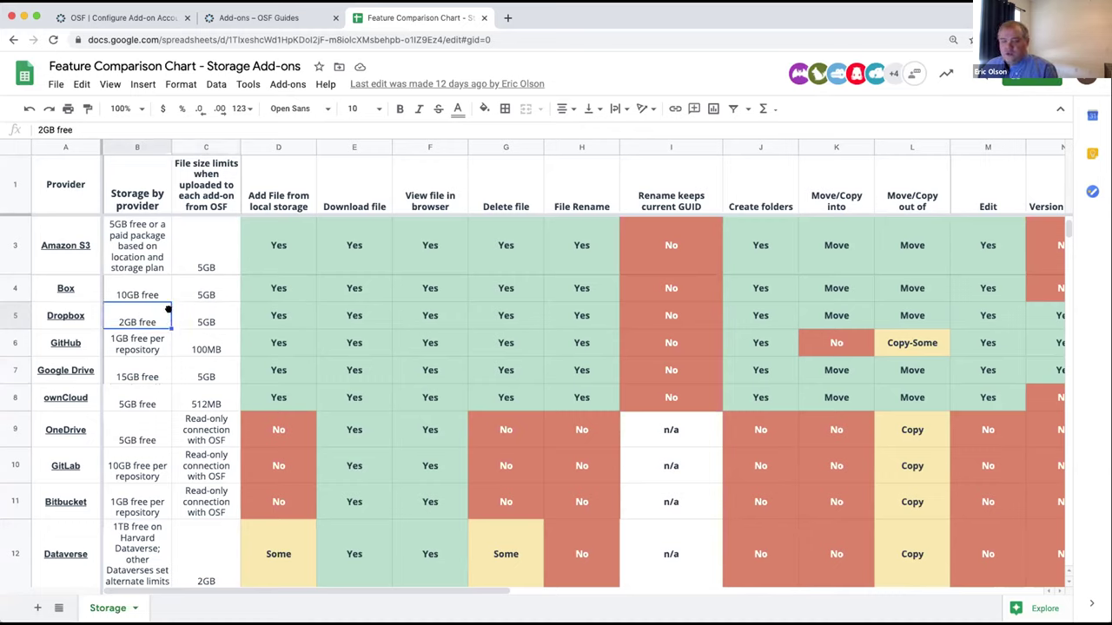
{"action": "left_click", "coordinate": [221, 318]}
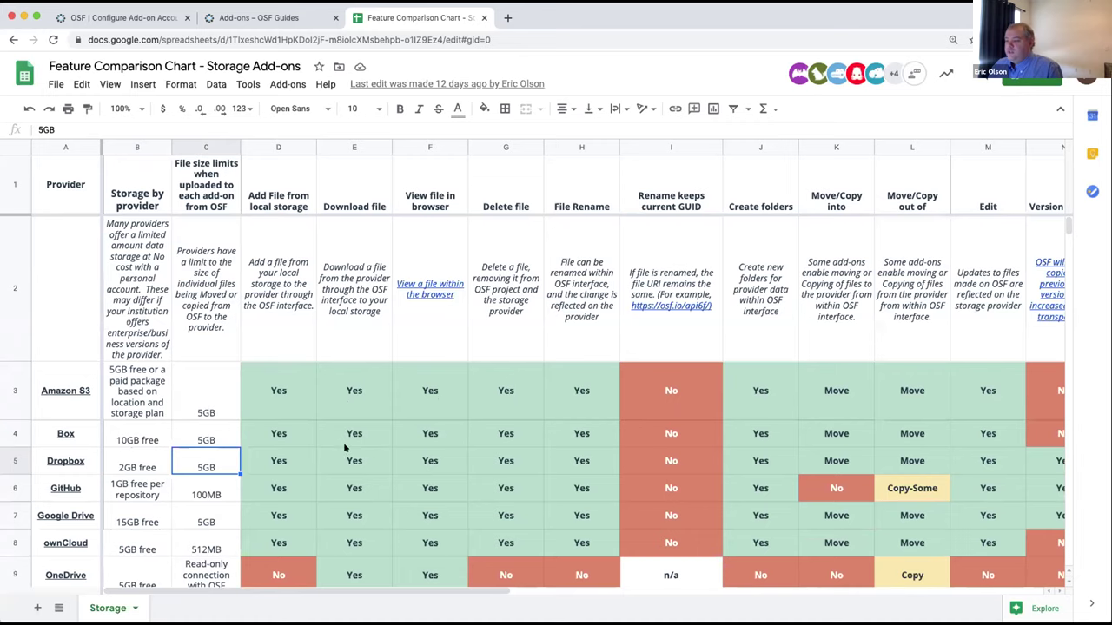
- Bring the Version control column into view and examine which file operations each storage provider supports
{"action": "left_click_drag", "start_coordinate": [312, 589], "coordinate": [367, 589]}
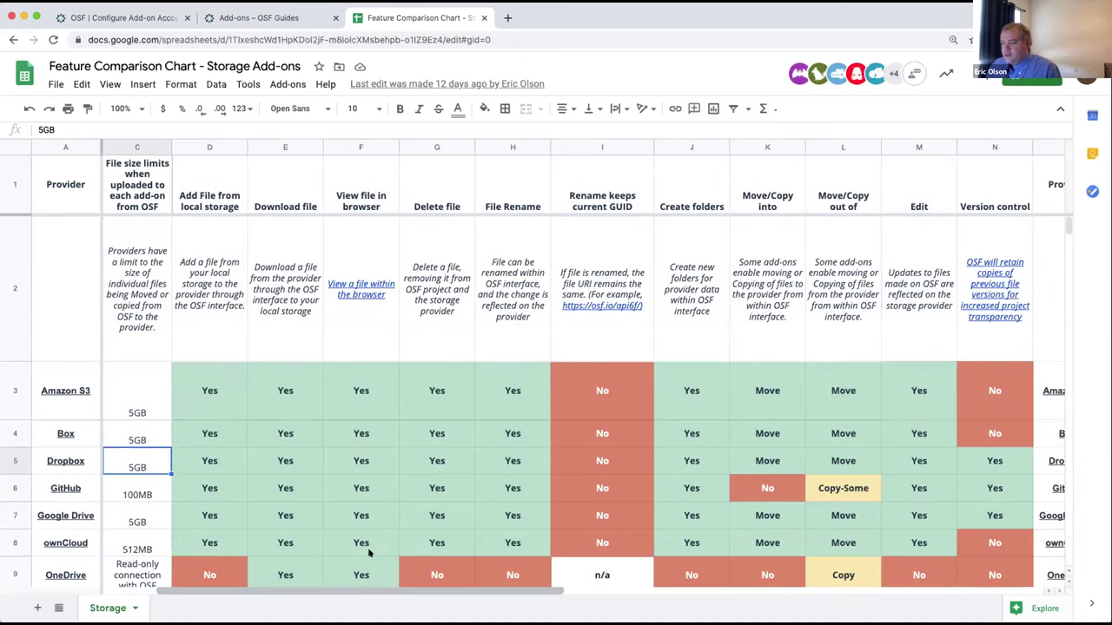
{"action": "scroll", "coordinate": [270, 447], "scroll_direction": "down", "scroll_amount": 2}
{"action": "scroll", "coordinate": [271, 447], "scroll_direction": "up", "scroll_amount": 2}
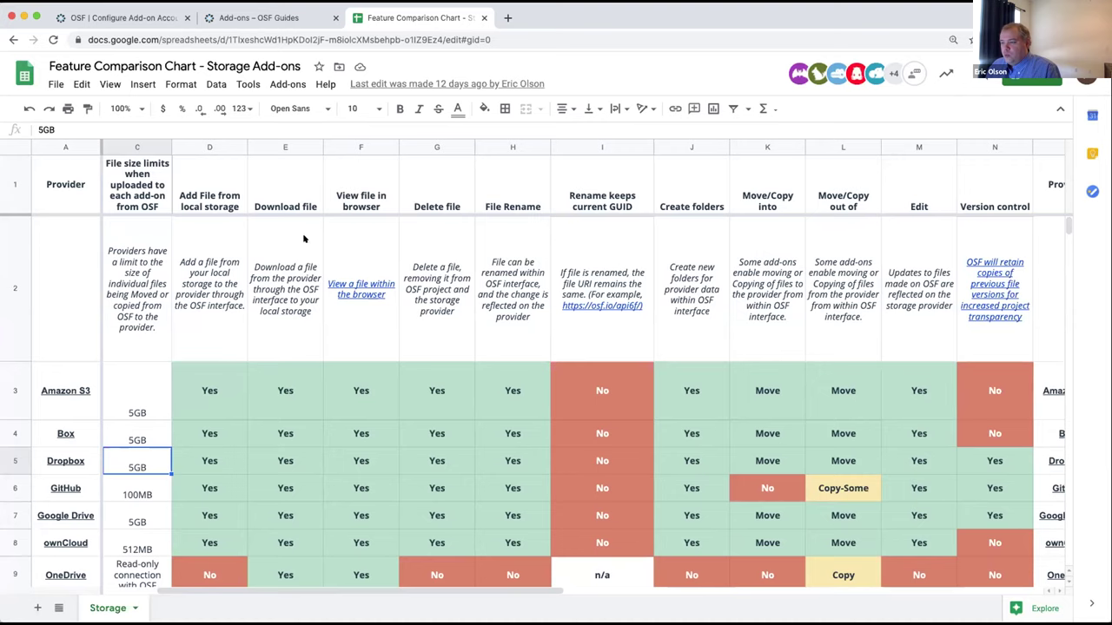
{"action": "mouse_move", "coordinate": [337, 327]}
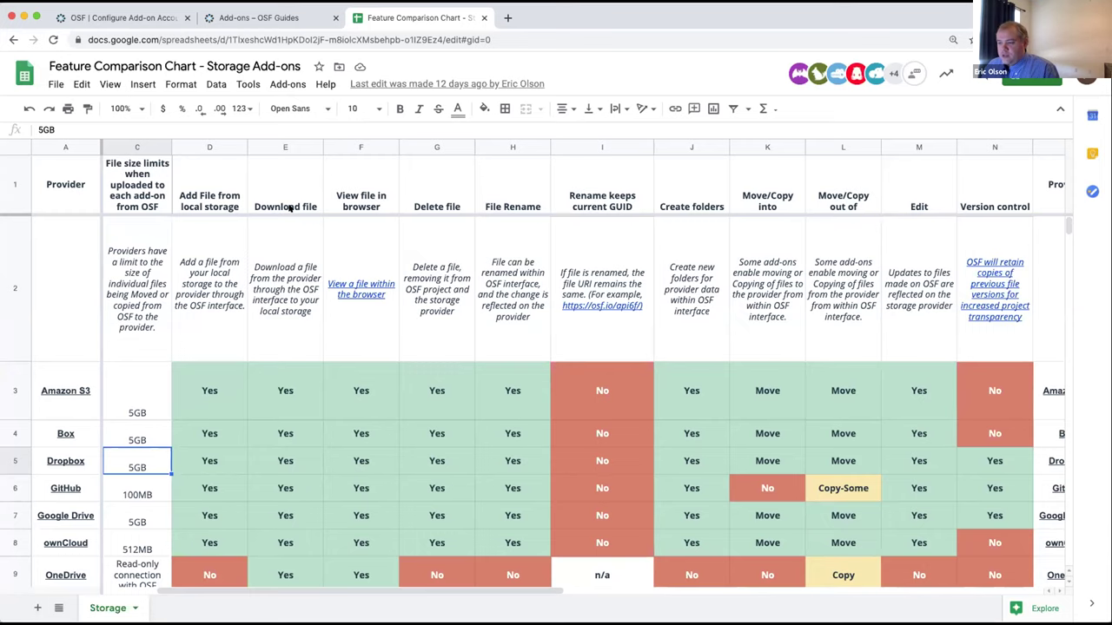
{"action": "scroll", "coordinate": [330, 269], "scroll_direction": "down", "scroll_amount": 3}
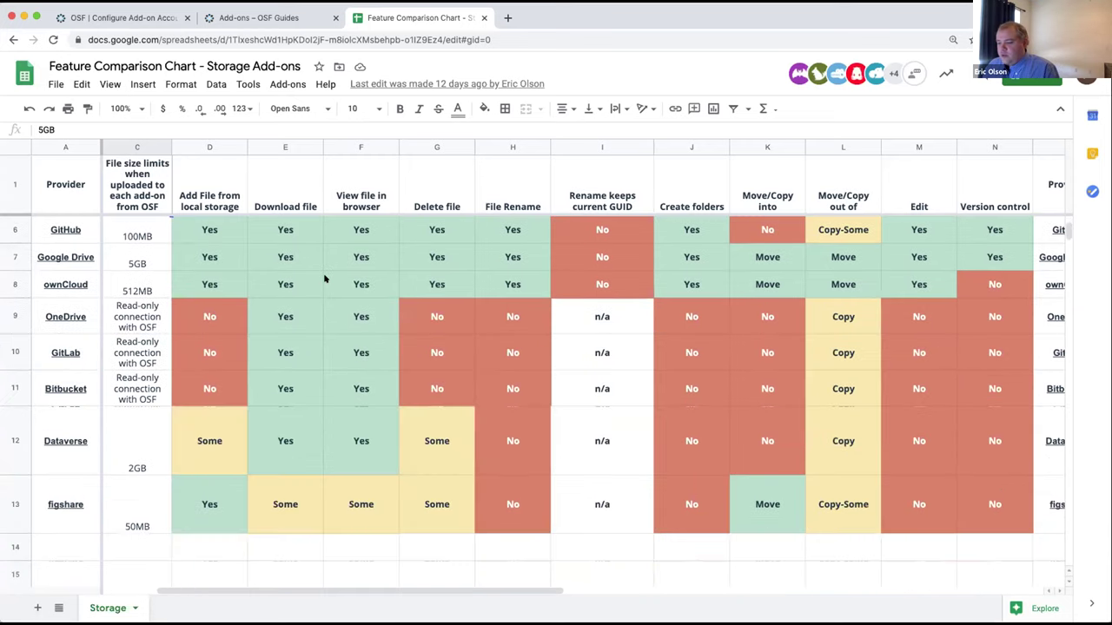
{"action": "scroll", "coordinate": [321, 287], "scroll_direction": "up", "scroll_amount": 3}
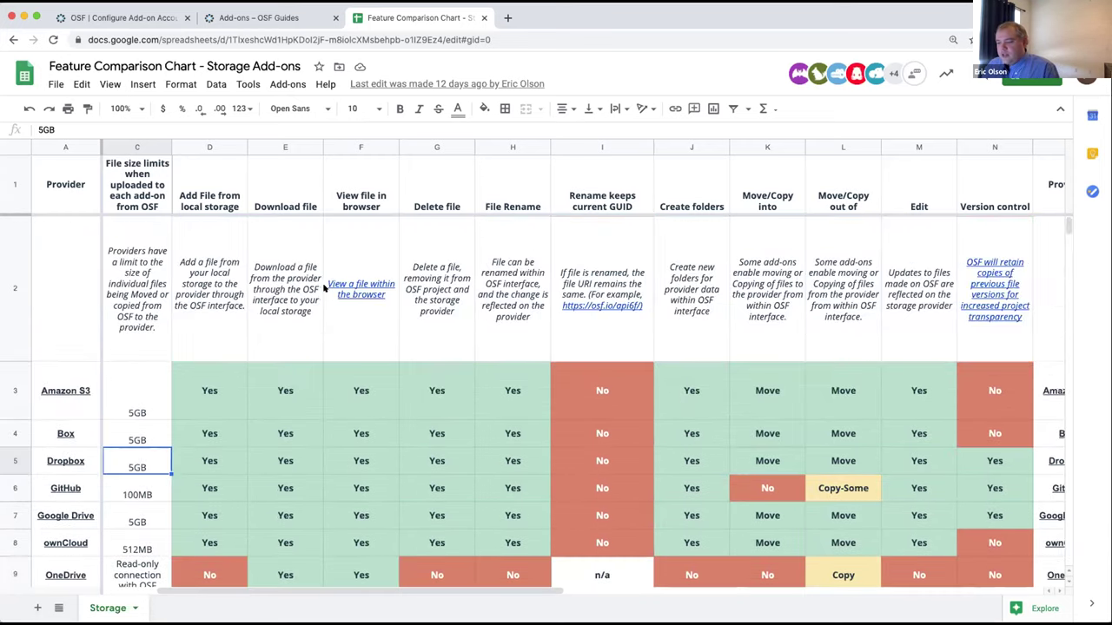
- Point out the View file in browser heading and its description, and check which storage providers support browser viewing
{"action": "left_click", "coordinate": [373, 188]}
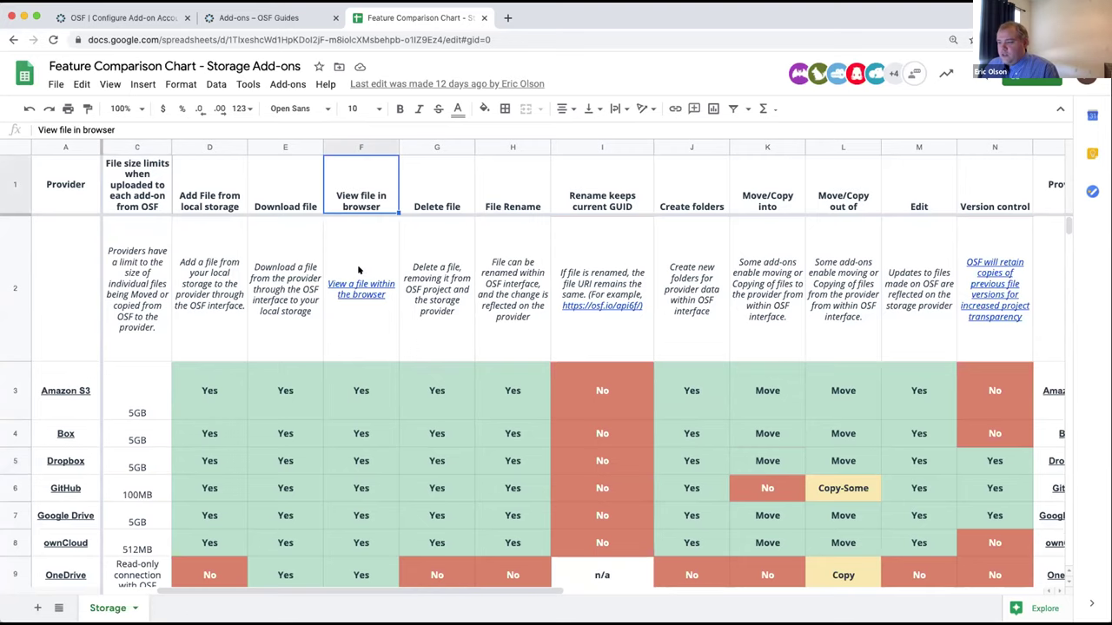
{"action": "scroll", "coordinate": [359, 269], "scroll_direction": "down", "scroll_amount": 2}
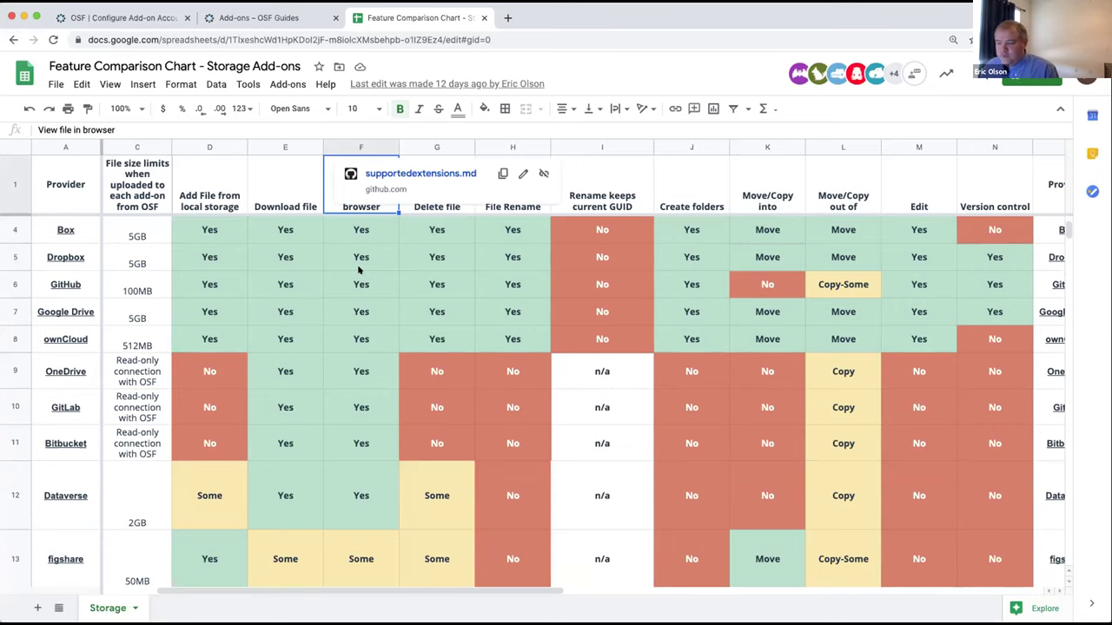
{"action": "scroll", "coordinate": [359, 270], "scroll_direction": "up", "scroll_amount": 3}
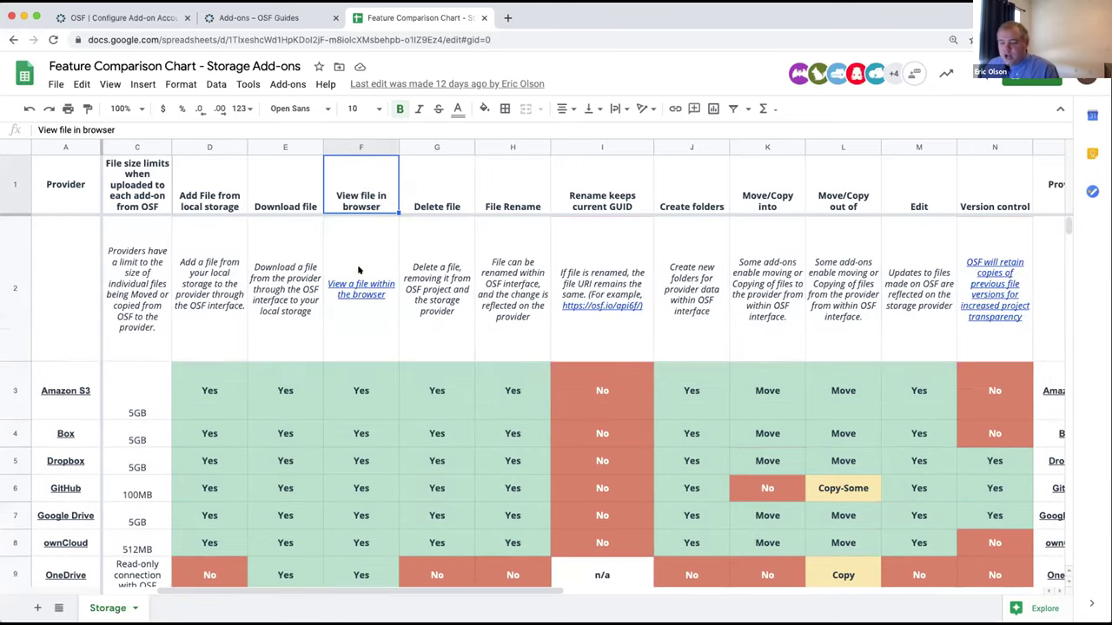
{"action": "left_click", "coordinate": [369, 267]}
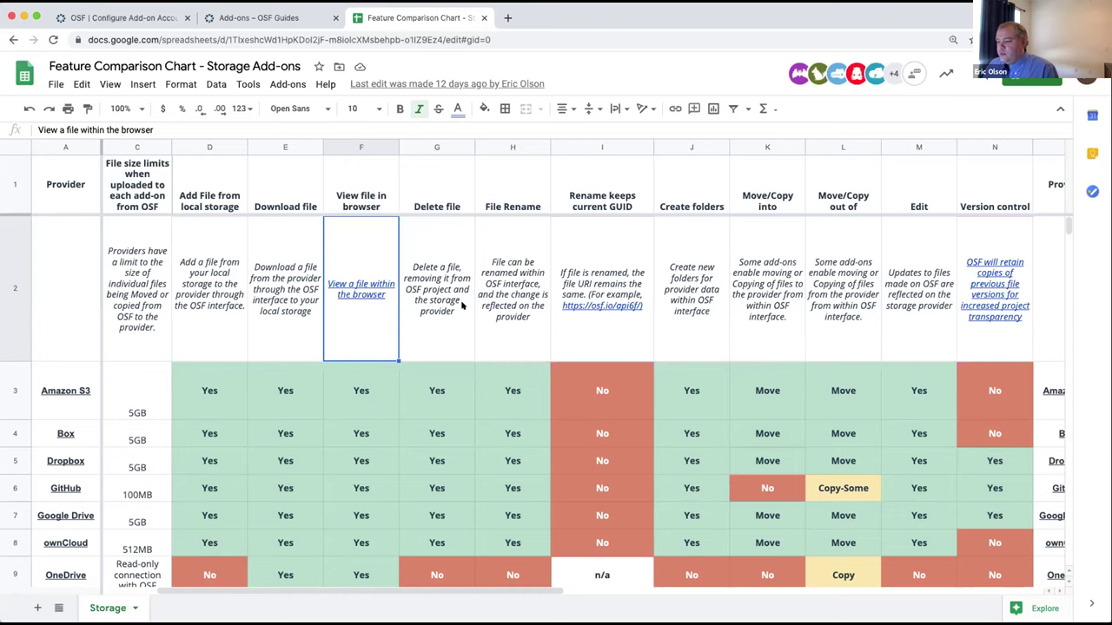
{"action": "scroll", "coordinate": [454, 322], "scroll_direction": "down", "scroll_amount": 3}
{"action": "scroll", "coordinate": [453, 324], "scroll_direction": "up", "scroll_amount": 3}
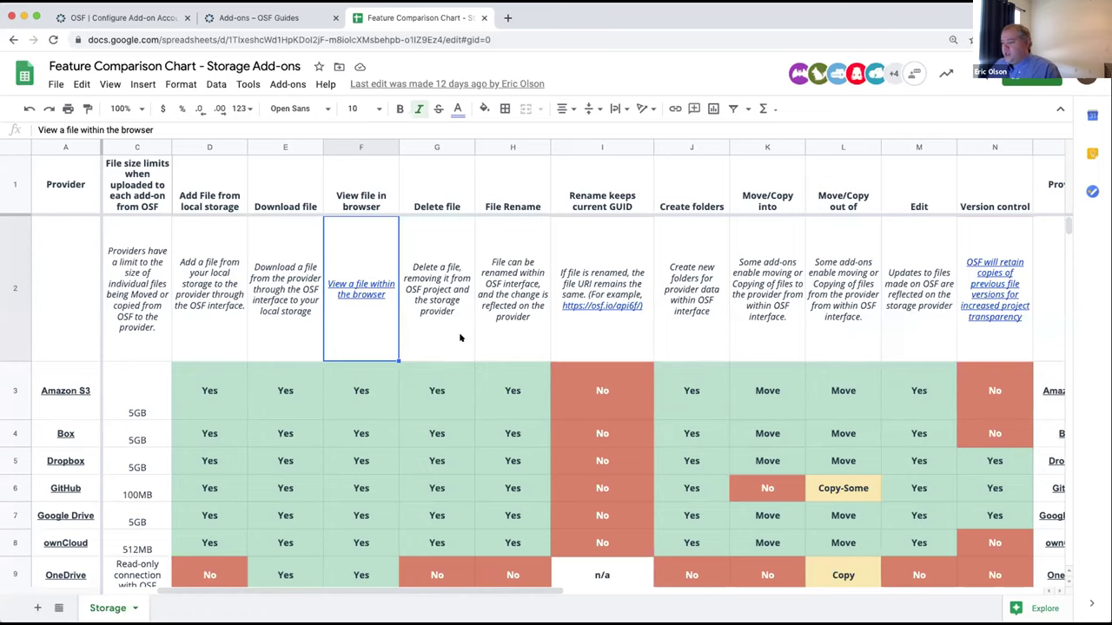
- Select the Delete file description and GitHub's Delete file cell, and check which storage providers allow deletion from OSF
{"action": "left_click", "coordinate": [443, 347]}
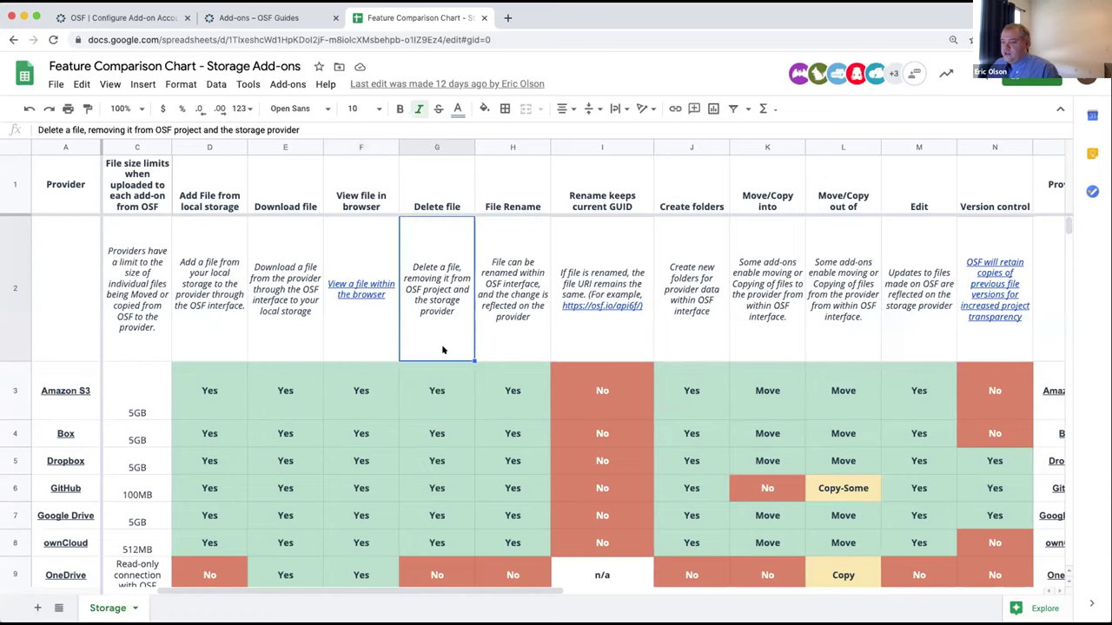
{"action": "scroll", "coordinate": [442, 355], "scroll_direction": "down", "scroll_amount": 3}
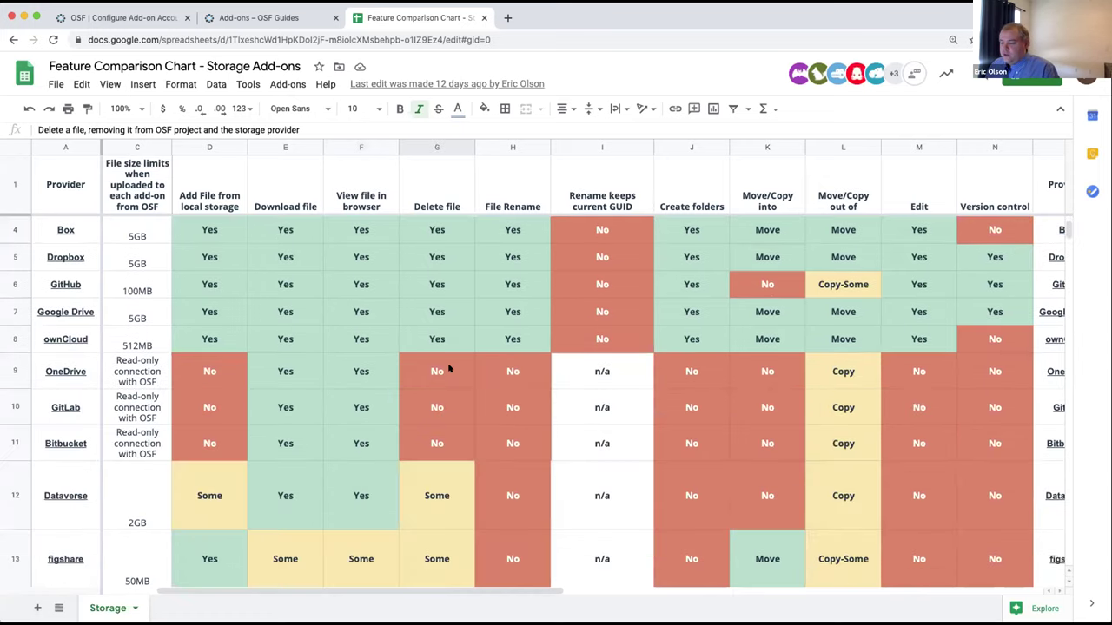
{"action": "scroll", "coordinate": [446, 367], "scroll_direction": "up", "scroll_amount": 3}
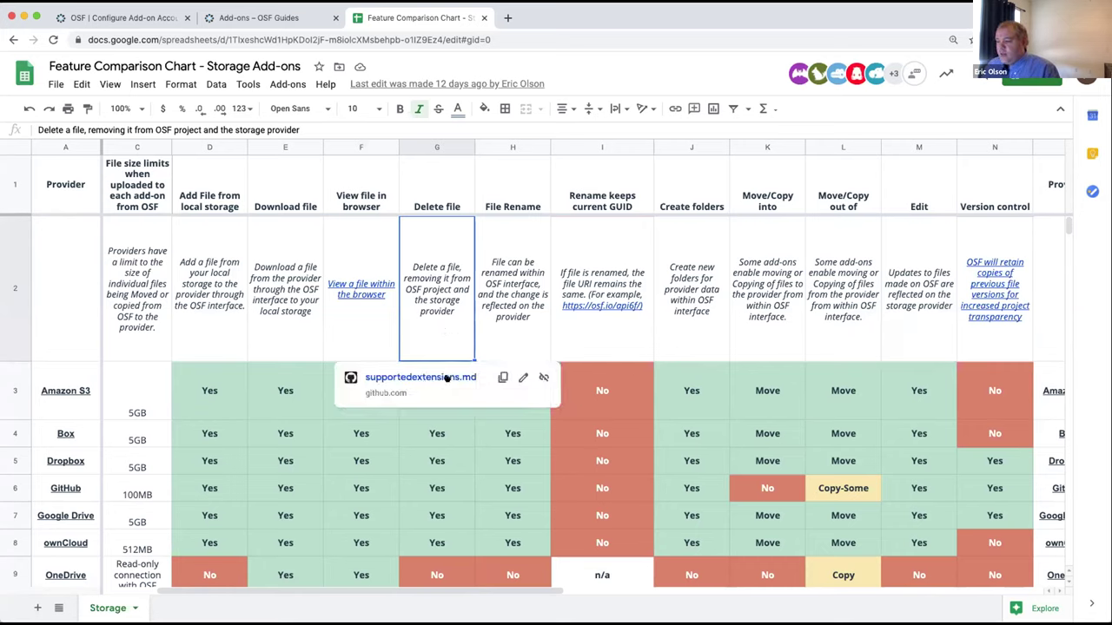
{"action": "left_click", "coordinate": [437, 483]}
{"action": "scroll", "coordinate": [437, 469], "scroll_direction": "down", "scroll_amount": 2}
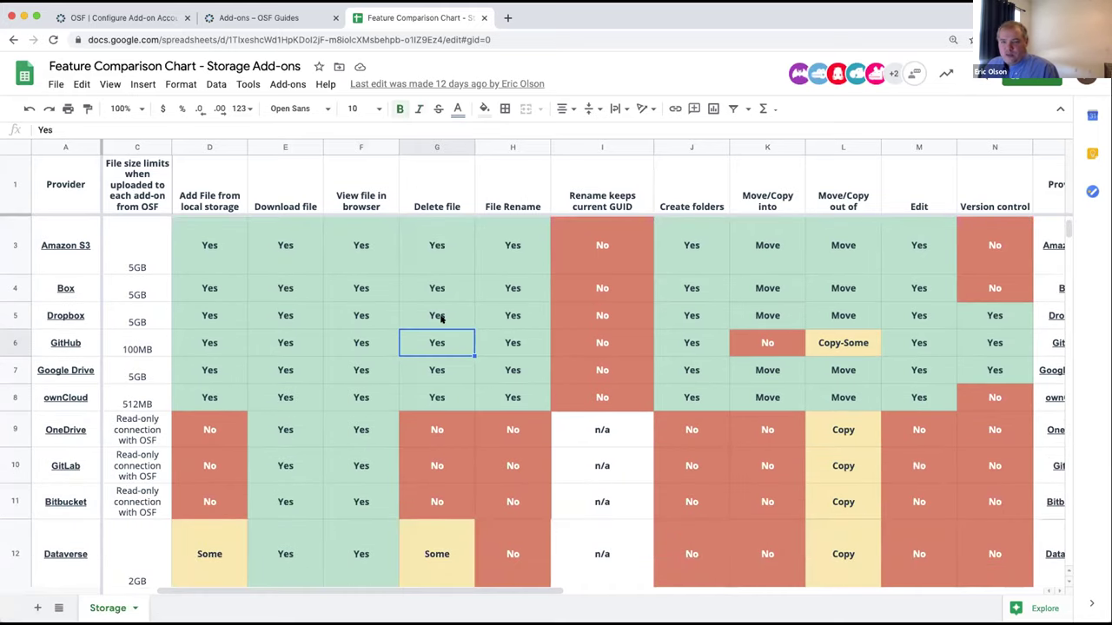
- Go back in OSF from the add-on account settings to the Materials component's add-ons page
{"action": "left_click", "coordinate": [114, 17]}
{"action": "left_click", "coordinate": [13, 40]}
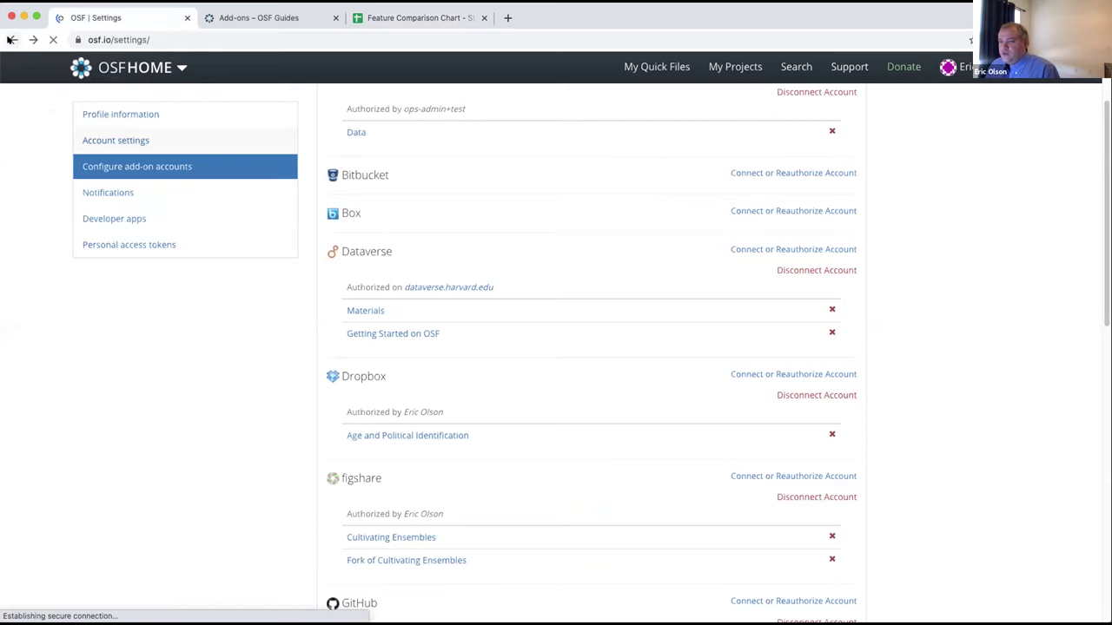
- Return to the Feature Comparison Chart and point out the Delete file cells for OneDrive and GitLab in turn
{"action": "key", "text": "ctrl+shift+Tab"}
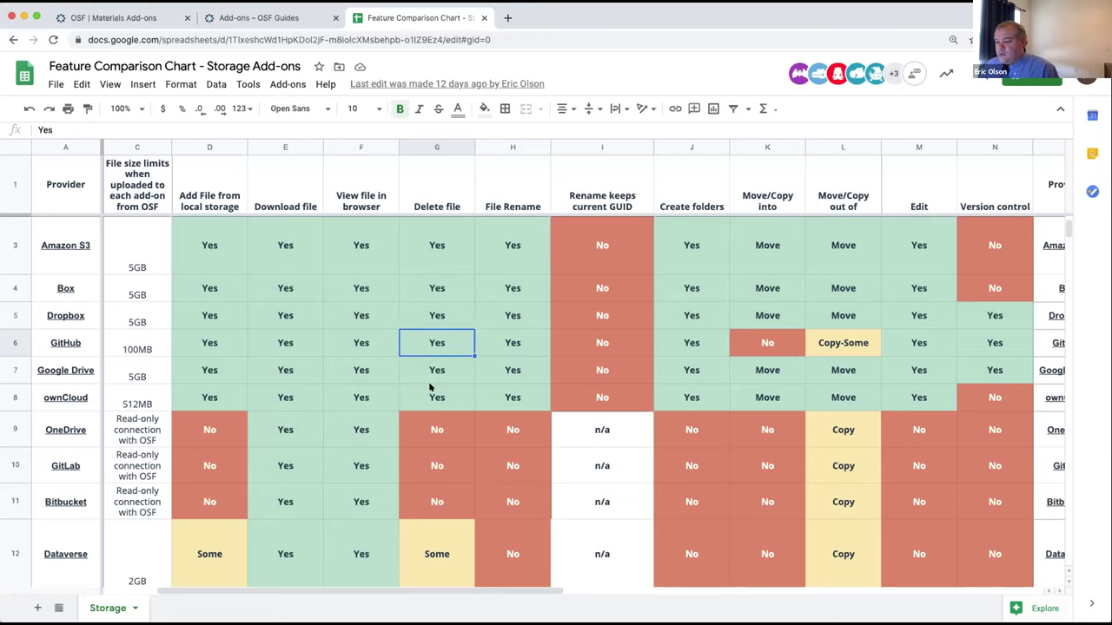
{"action": "left_click", "coordinate": [442, 443]}
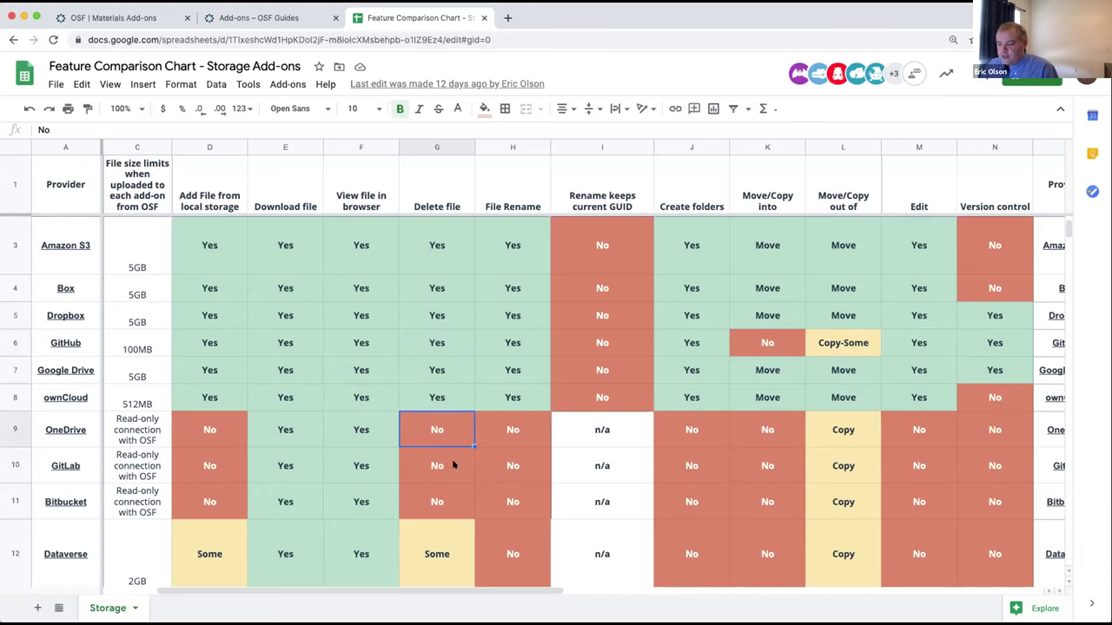
{"action": "left_click", "coordinate": [452, 465]}
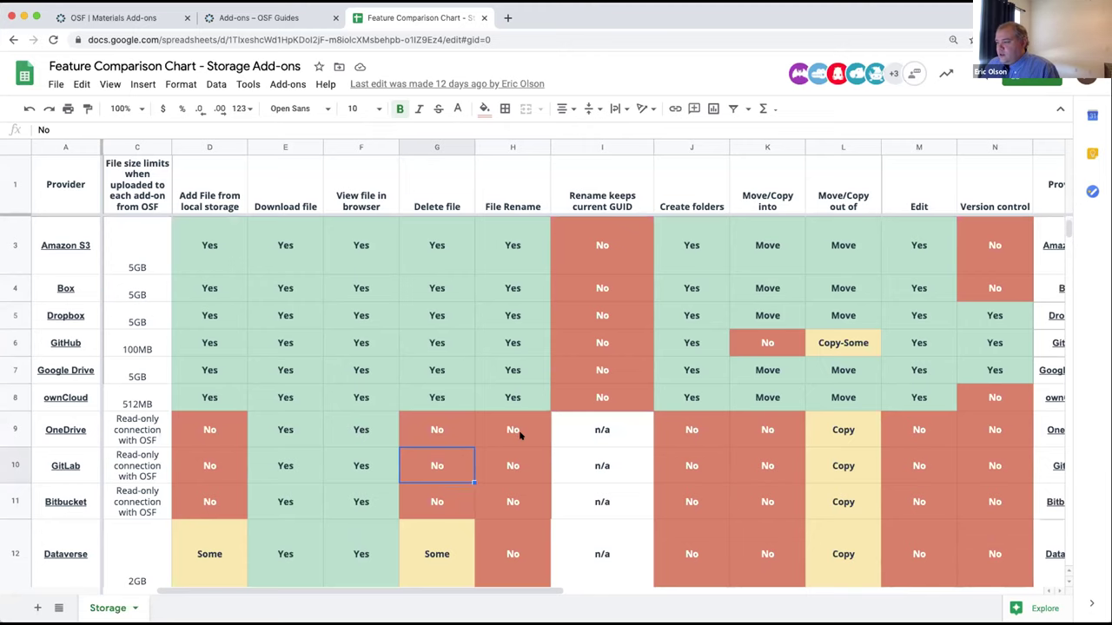
- Review provider support for File Rename, selecting its description and Amazon S3's cell under Rename keeps current GUID
{"action": "scroll", "coordinate": [517, 434], "scroll_direction": "up", "scroll_amount": 2}
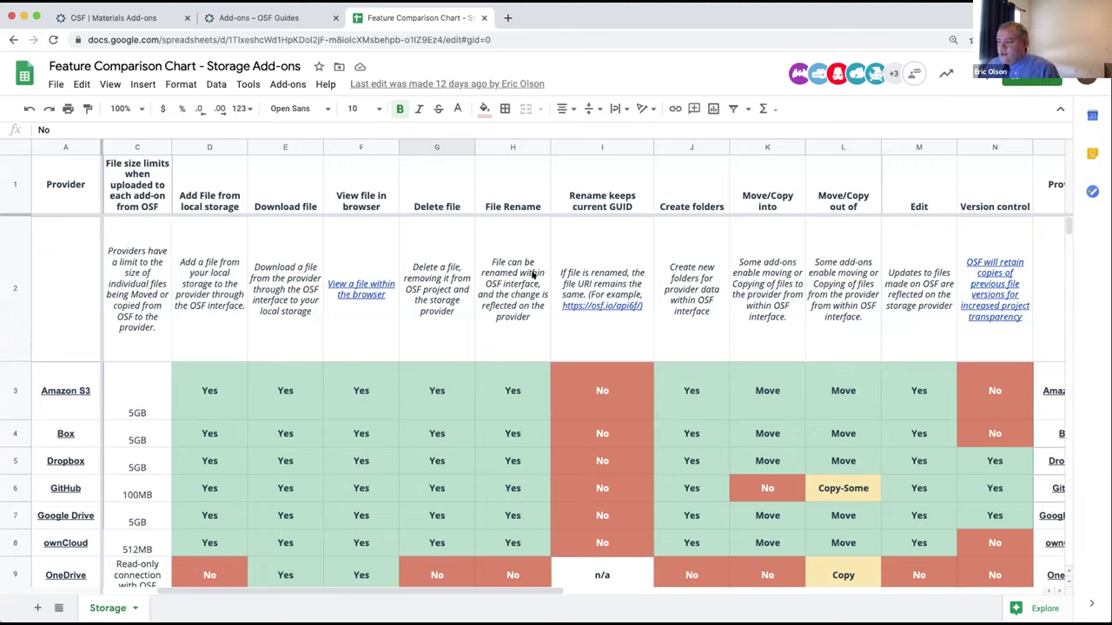
{"action": "left_click", "coordinate": [538, 340]}
{"action": "scroll", "coordinate": [534, 340], "scroll_direction": "down", "scroll_amount": 2}
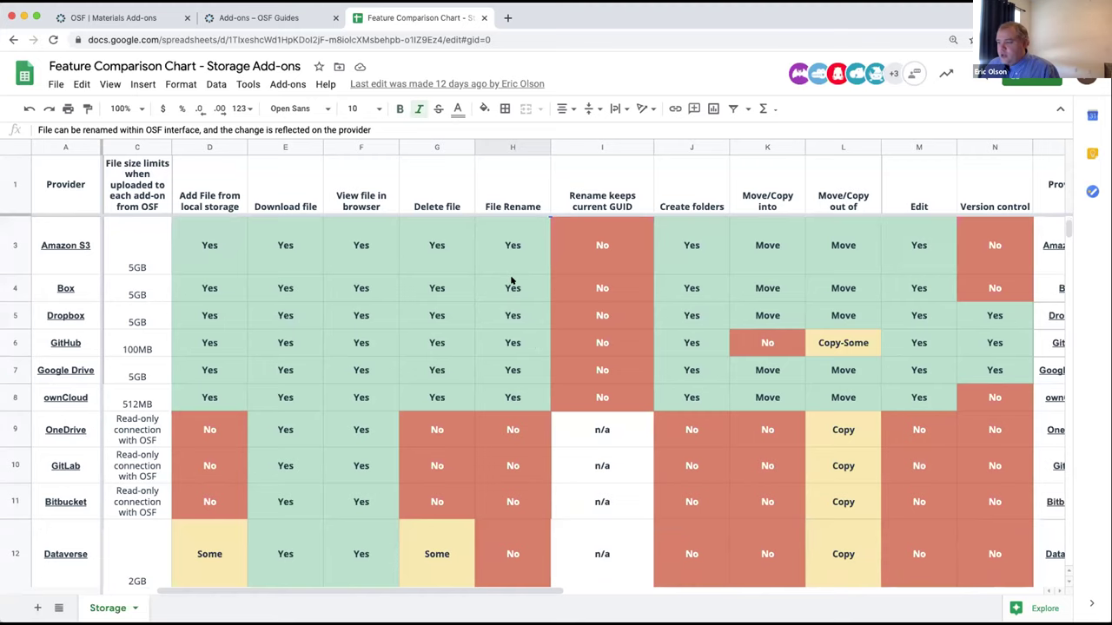
{"action": "scroll", "coordinate": [513, 273], "scroll_direction": "up", "scroll_amount": 2}
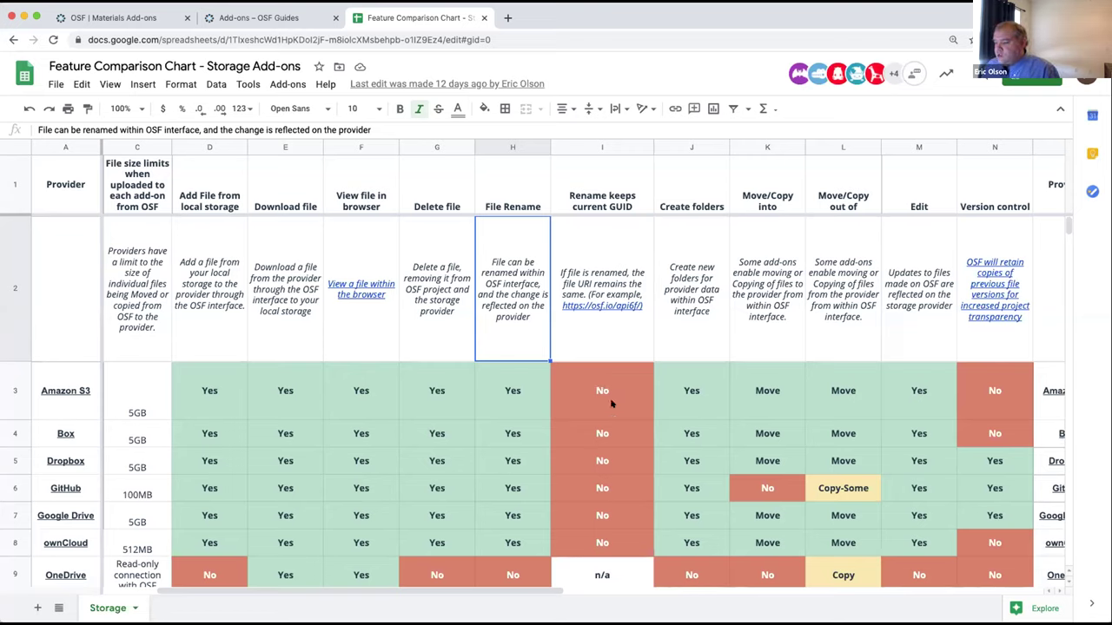
{"action": "left_click", "coordinate": [561, 416]}
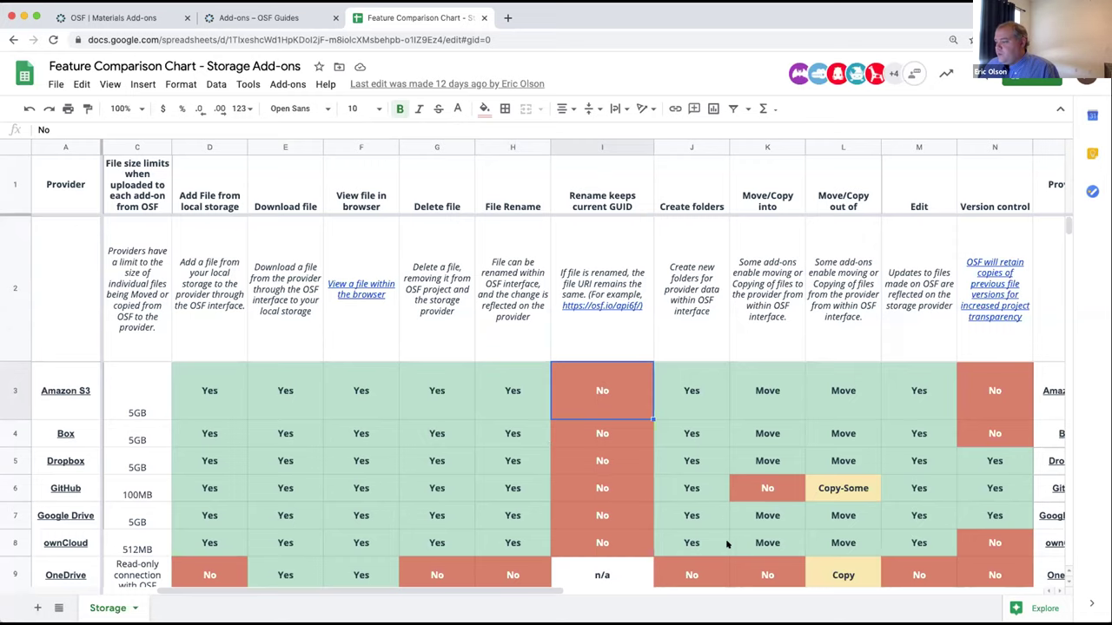
- Bring columns H to O into view and review Create folders support, selecting Google Drive's cell in that column
{"action": "scroll", "coordinate": [543, 598], "scroll_direction": "right", "scroll_amount": 2}
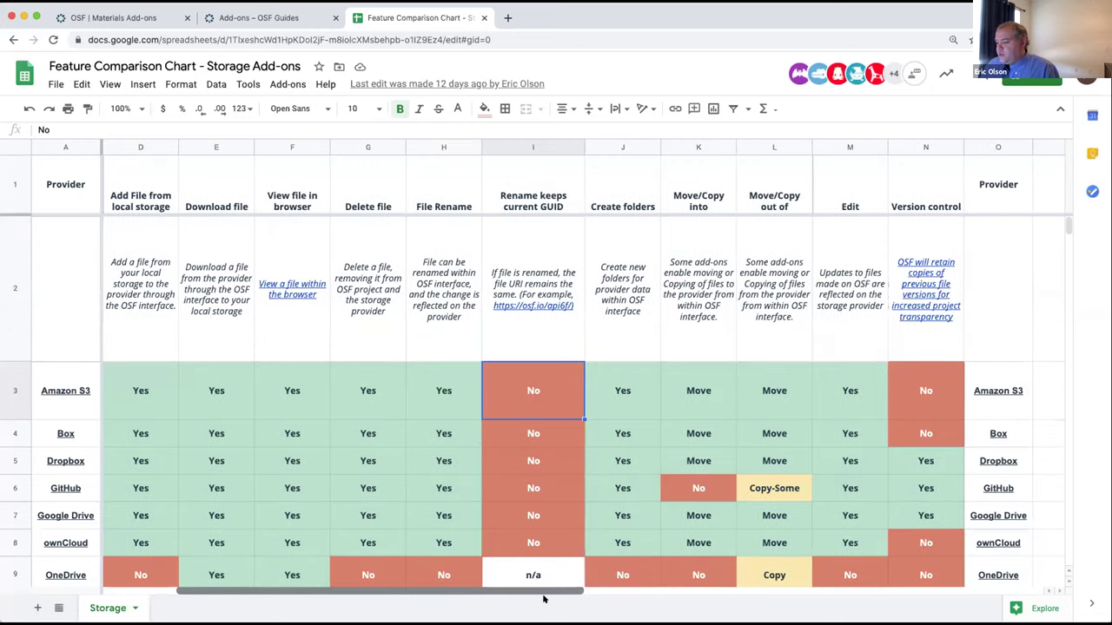
{"action": "scroll", "coordinate": [543, 598], "scroll_direction": "right", "scroll_amount": 4}
{"action": "scroll", "coordinate": [416, 540], "scroll_direction": "down", "scroll_amount": 2}
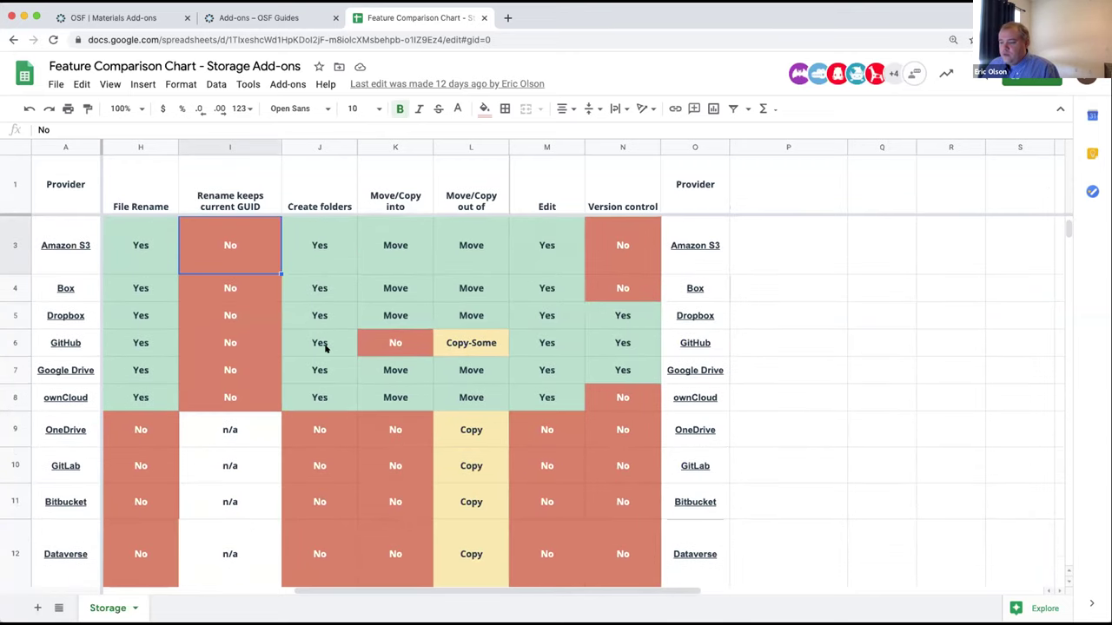
{"action": "scroll", "coordinate": [323, 350], "scroll_direction": "up", "scroll_amount": 2}
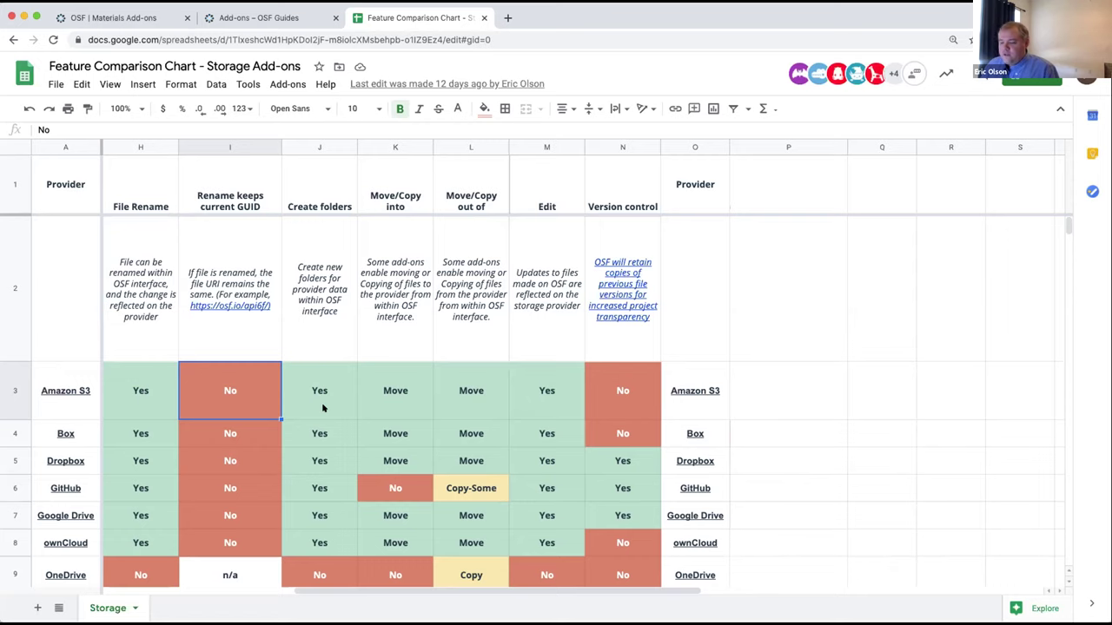
{"action": "scroll", "coordinate": [324, 408], "scroll_direction": "down", "scroll_amount": 2}
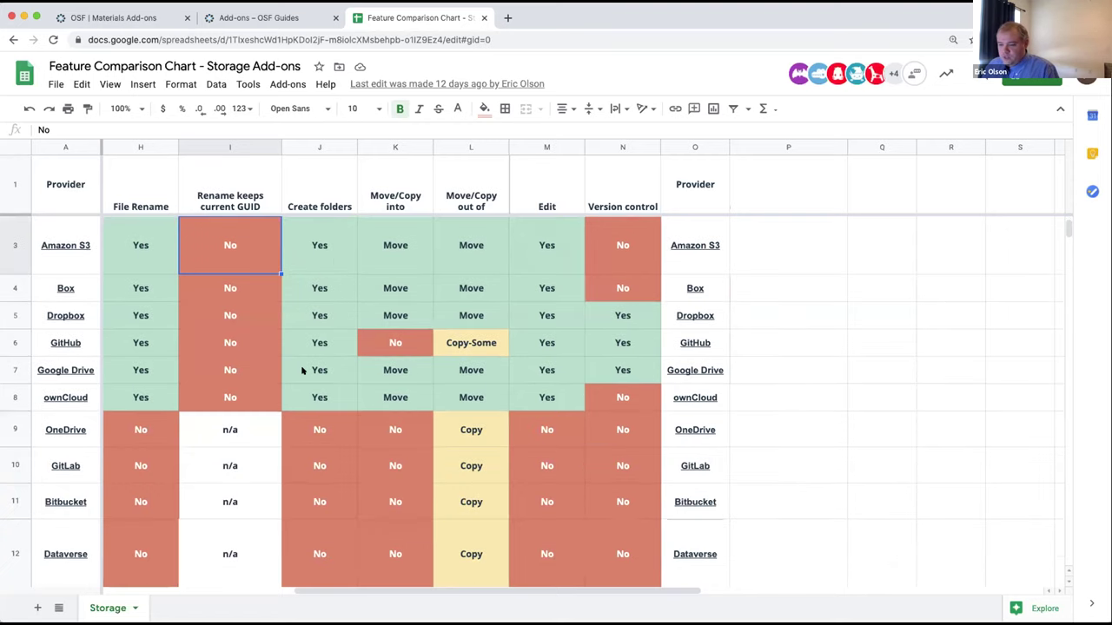
{"action": "left_click", "coordinate": [319, 369]}
{"action": "scroll", "coordinate": [378, 388], "scroll_direction": "up", "scroll_amount": 2}
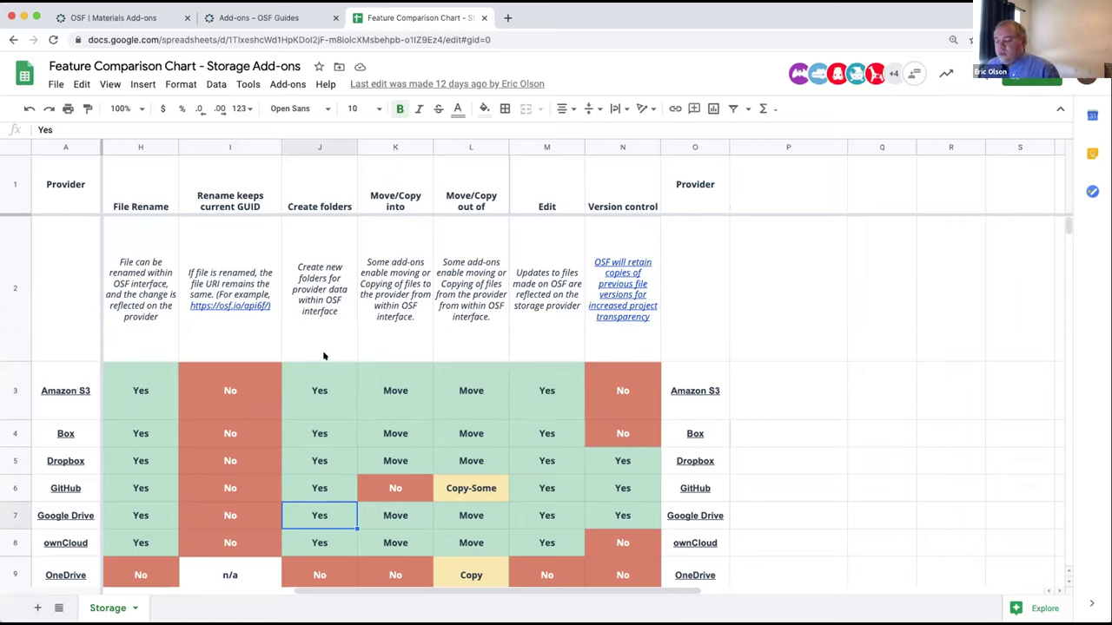
- Open the parent project of the Materials component in OSF, and return to the Feature Comparison Chart
{"action": "left_click", "coordinate": [122, 18]}
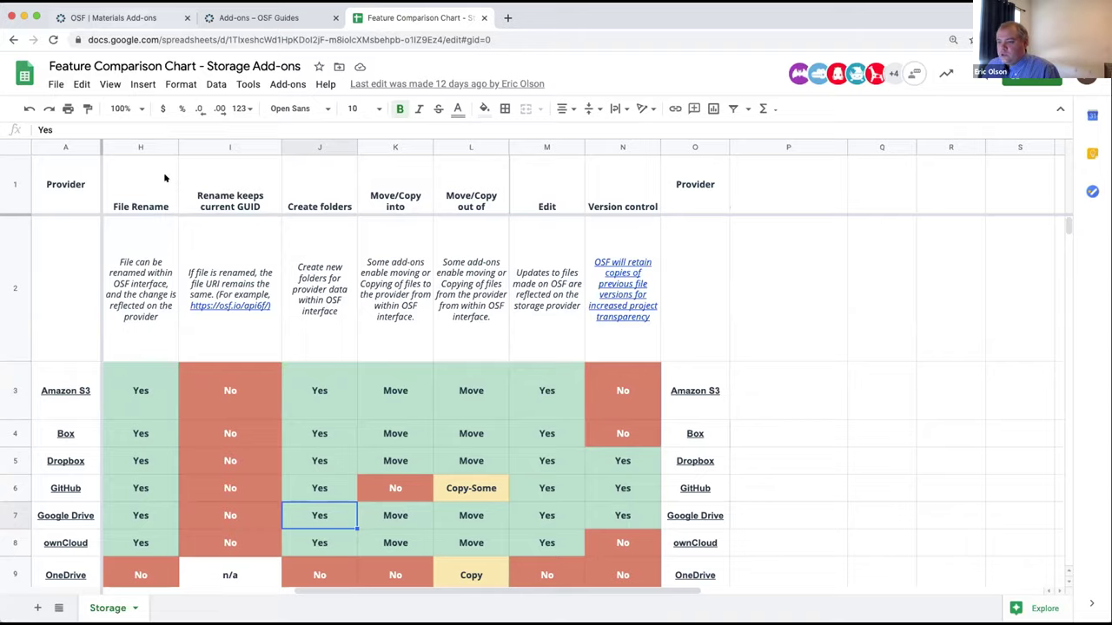
{"action": "left_click", "coordinate": [86, 94]}
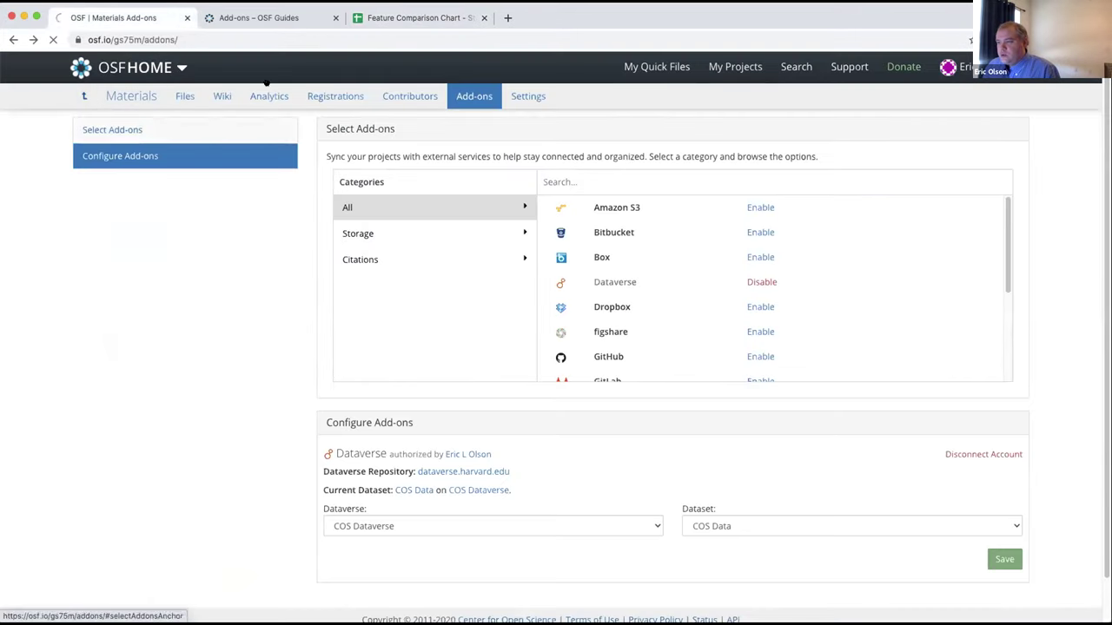
{"action": "key", "text": "super+3"}
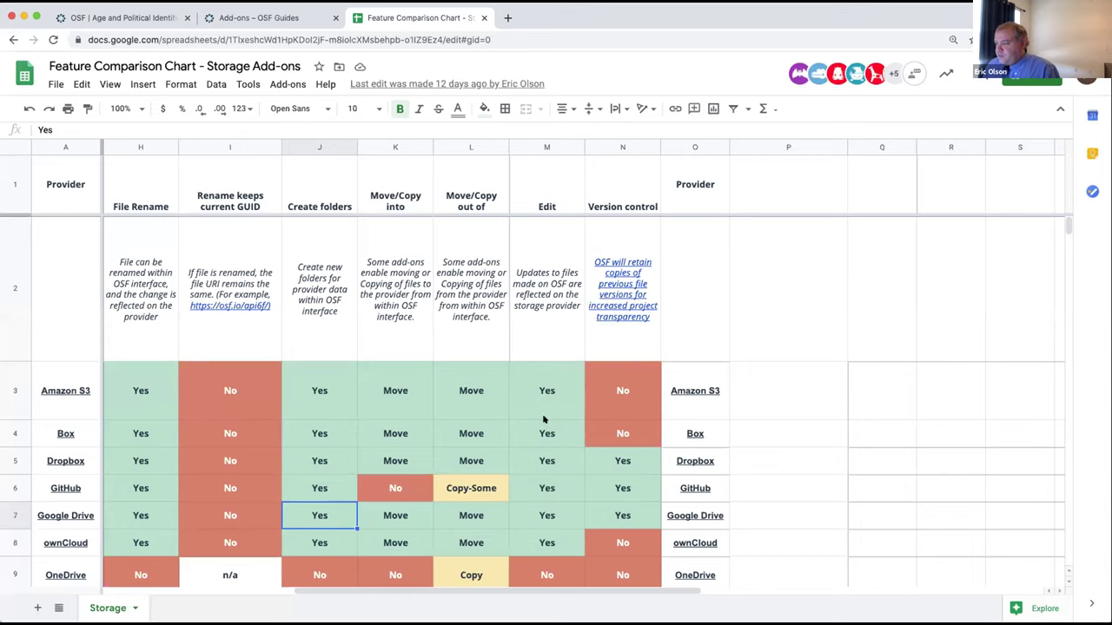
- Examine the move, copy, edit and version control support across providers, and point out Dropbox's Version control cell
{"action": "scroll", "coordinate": [473, 452], "scroll_direction": "down", "scroll_amount": 2}
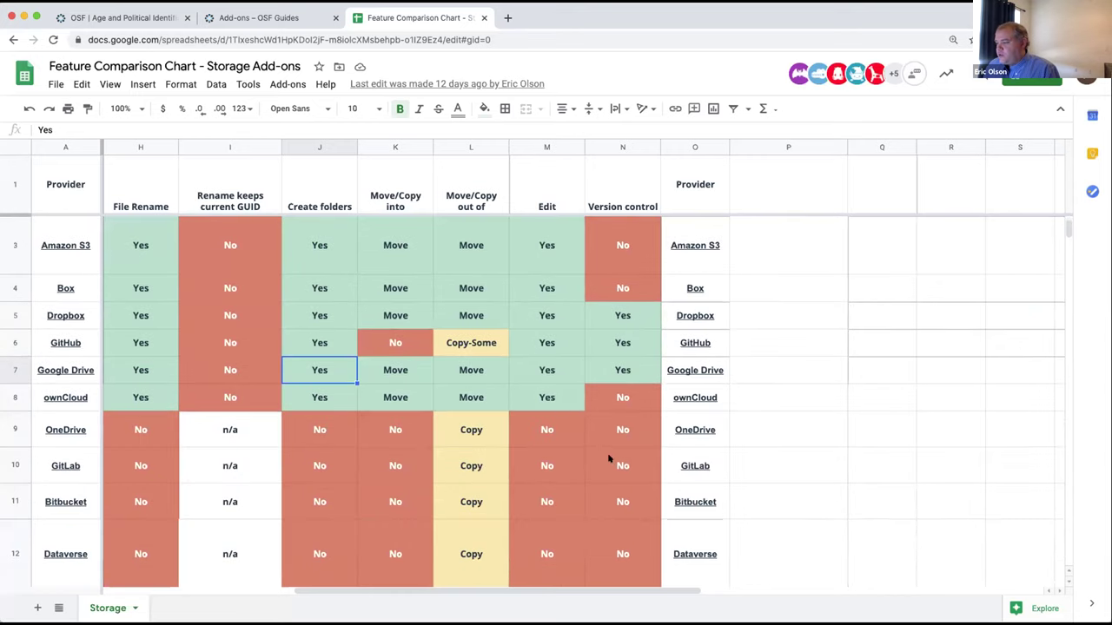
{"action": "scroll", "coordinate": [611, 459], "scroll_direction": "up", "scroll_amount": 2}
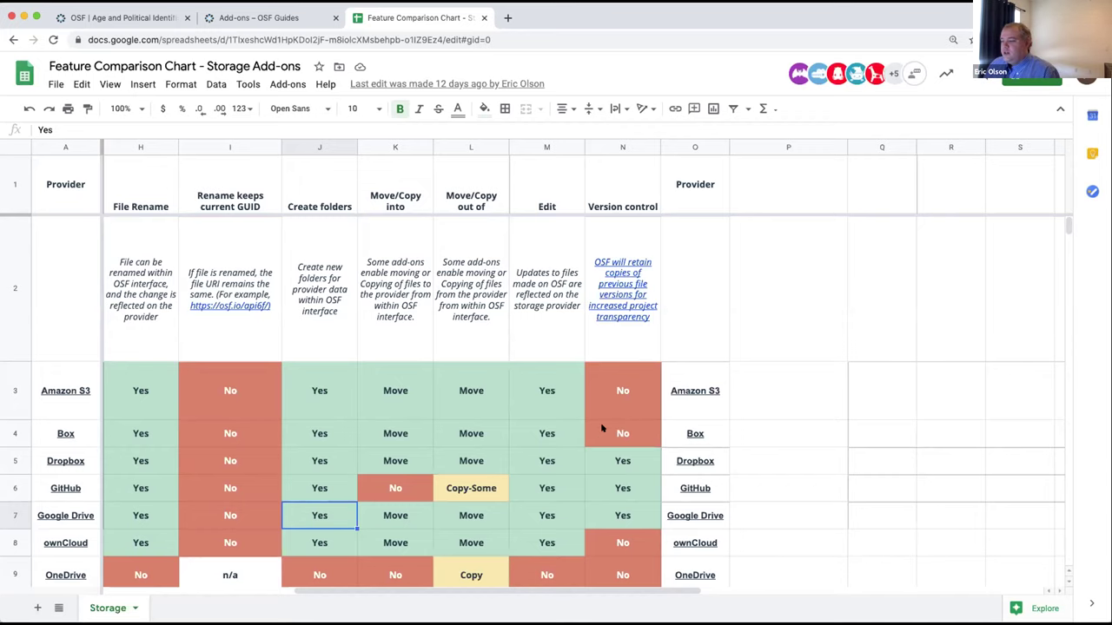
{"action": "scroll", "coordinate": [625, 424], "scroll_direction": "down", "scroll_amount": 3}
{"action": "scroll", "coordinate": [629, 429], "scroll_direction": "up", "scroll_amount": 2}
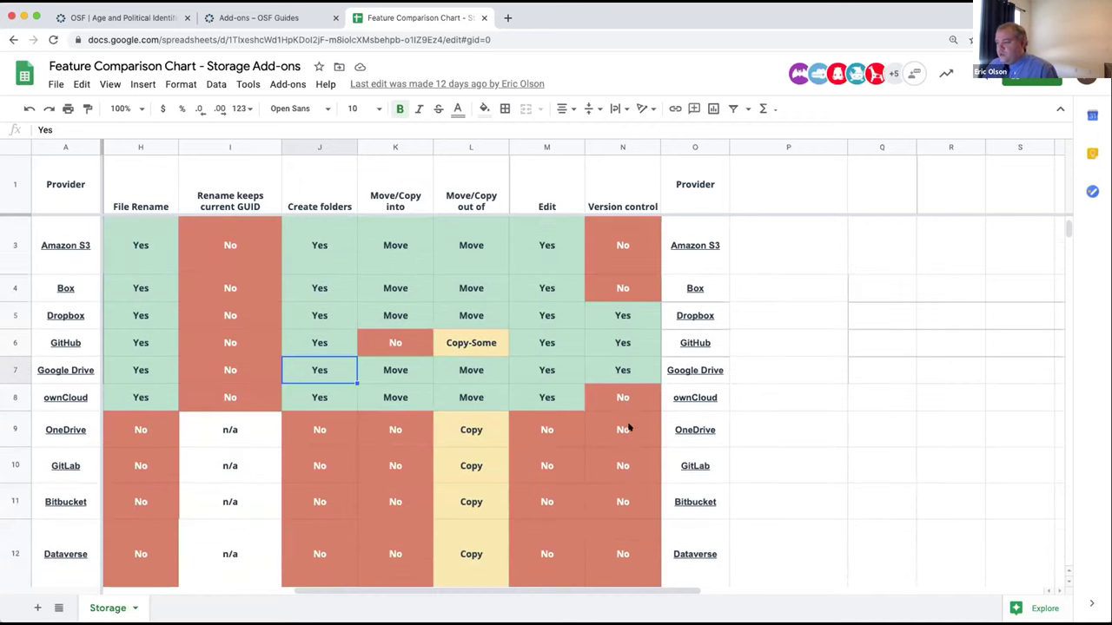
{"action": "left_click", "coordinate": [641, 324]}
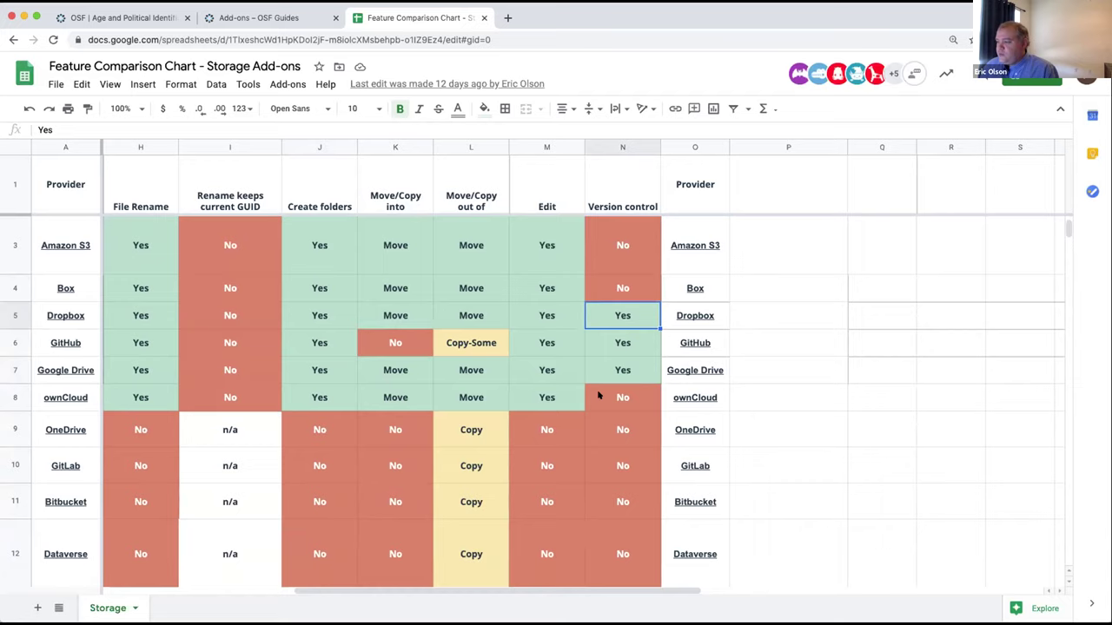
{"action": "scroll", "coordinate": [600, 397], "scroll_direction": "up", "scroll_amount": 2}
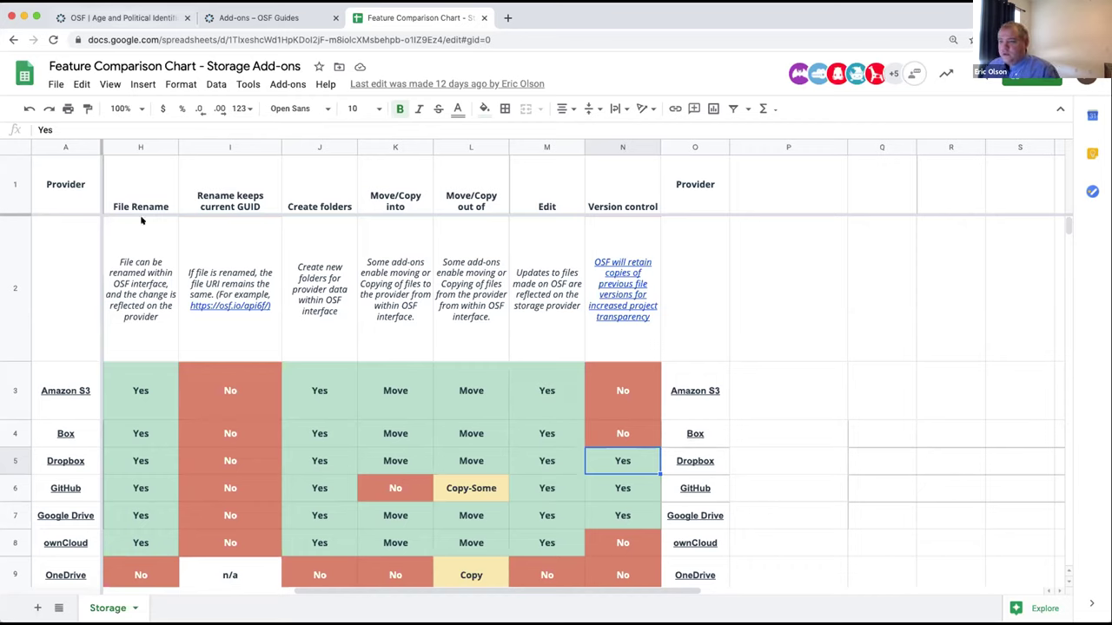
- Switch to the Age and Political Identification project in OSF and collapse the Dataverse folder in its Files list
{"action": "key", "text": "super+1"}
{"action": "scroll", "coordinate": [98, 428], "scroll_direction": "down", "scroll_amount": 2}
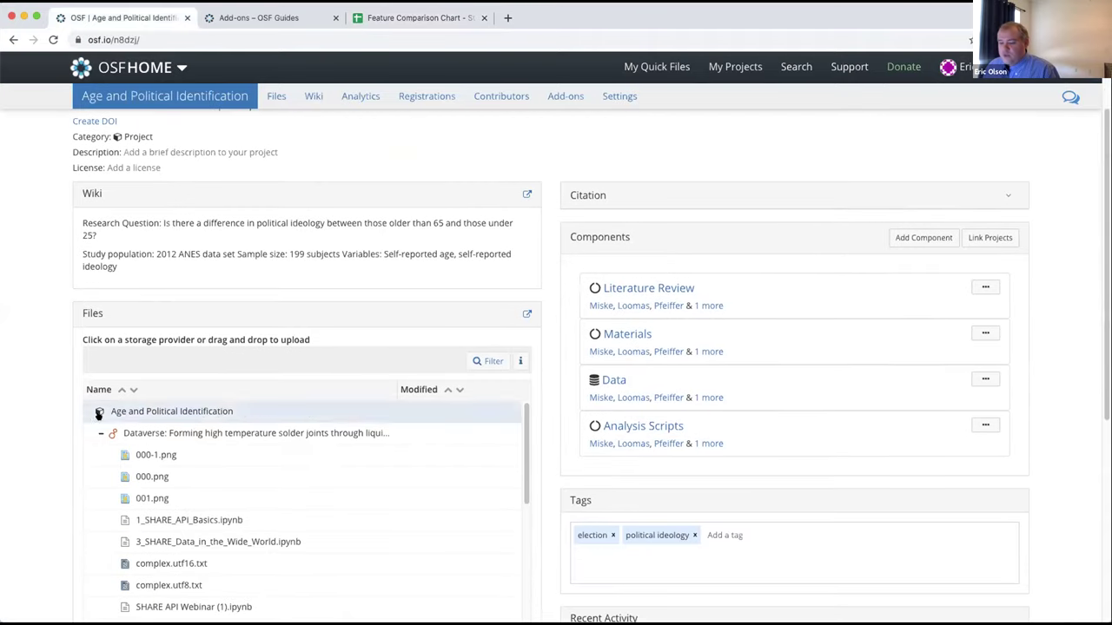
{"action": "left_click", "coordinate": [100, 432]}
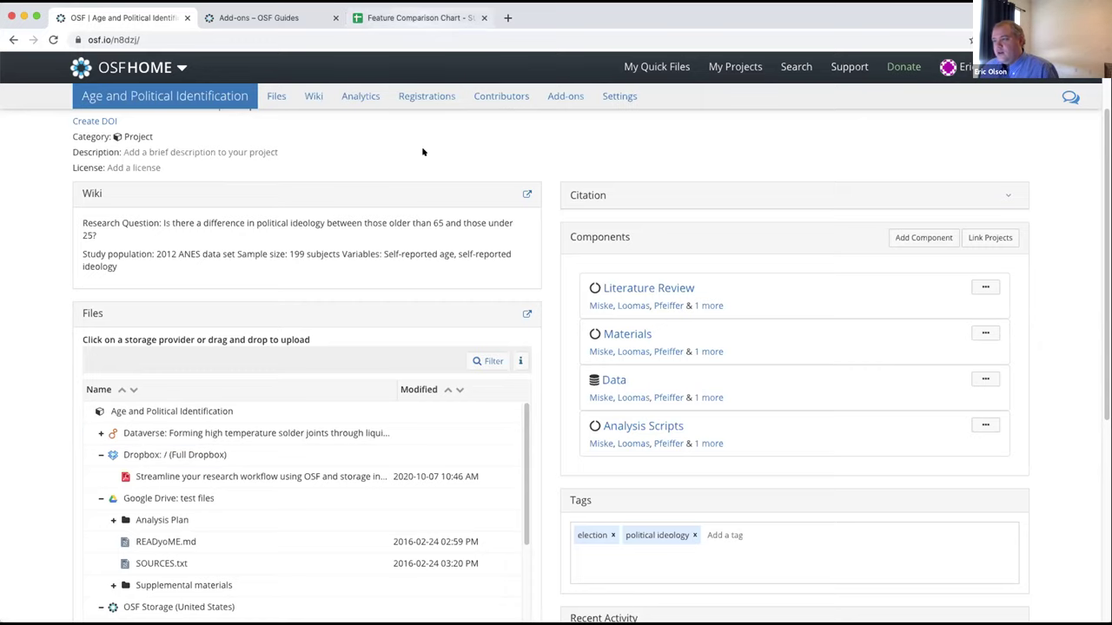
- Return to the Feature Comparison Chart, review the remaining providers down to figshare, and inspect the Rename keeps current GUID description
{"action": "key", "text": "super+3"}
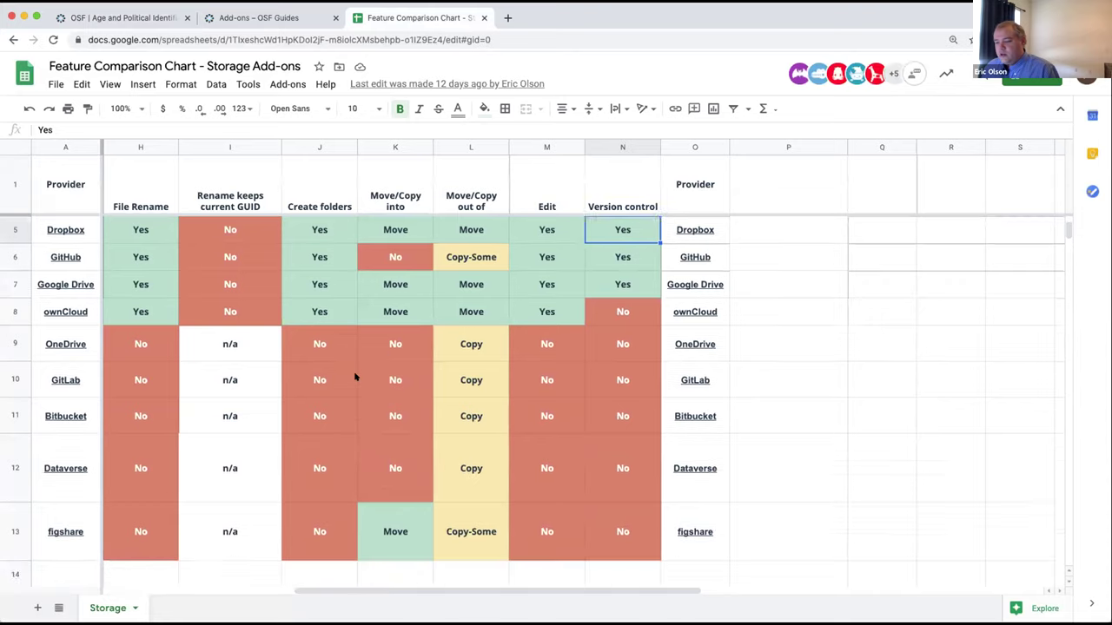
{"action": "scroll", "coordinate": [354, 376], "scroll_direction": "down", "scroll_amount": 1}
{"action": "scroll", "coordinate": [354, 376], "scroll_direction": "up", "scroll_amount": 5}
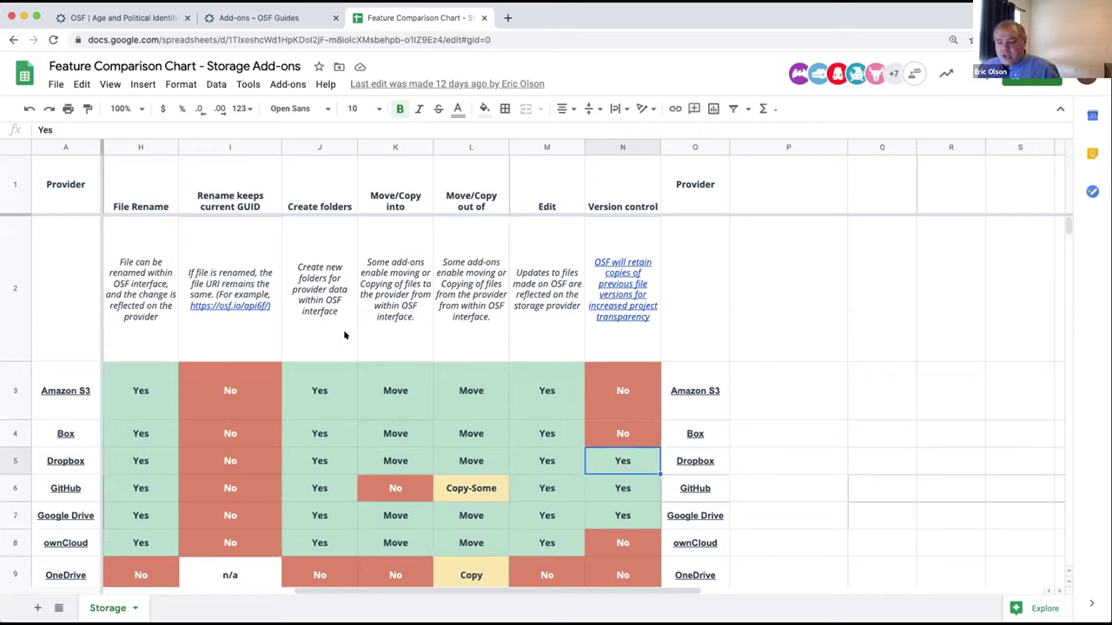
{"action": "mouse_move", "coordinate": [262, 335]}
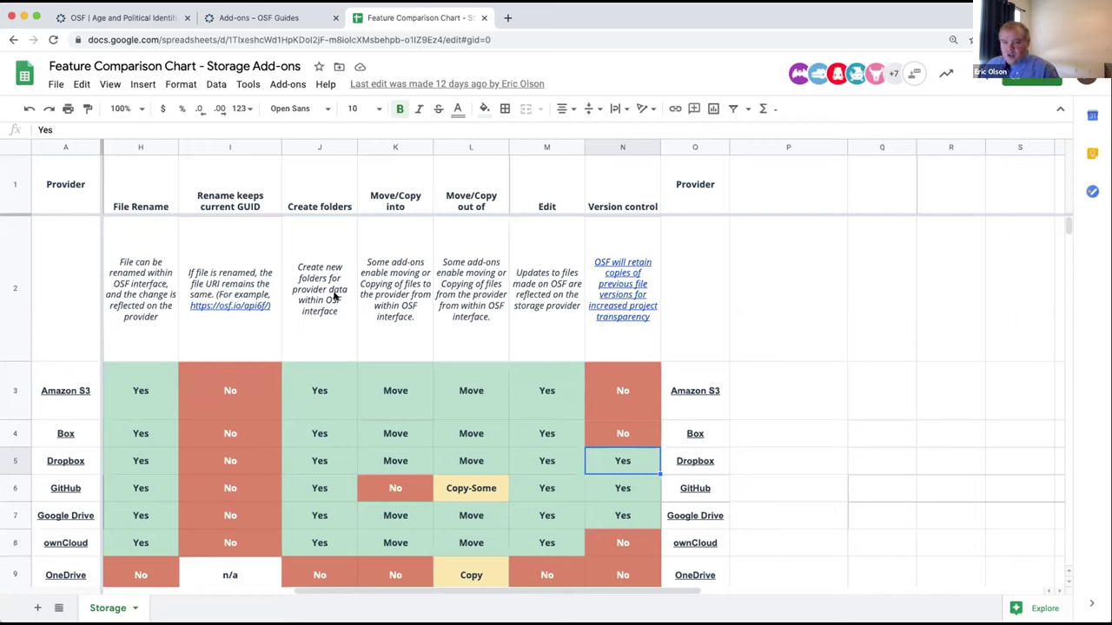
{"action": "mouse_move", "coordinate": [248, 293]}
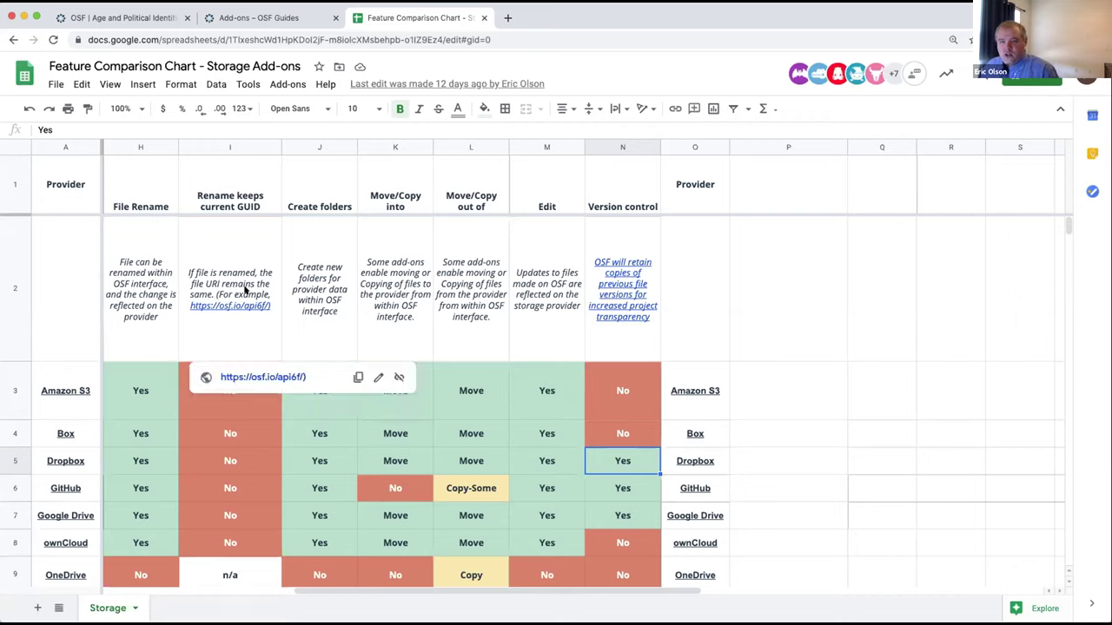